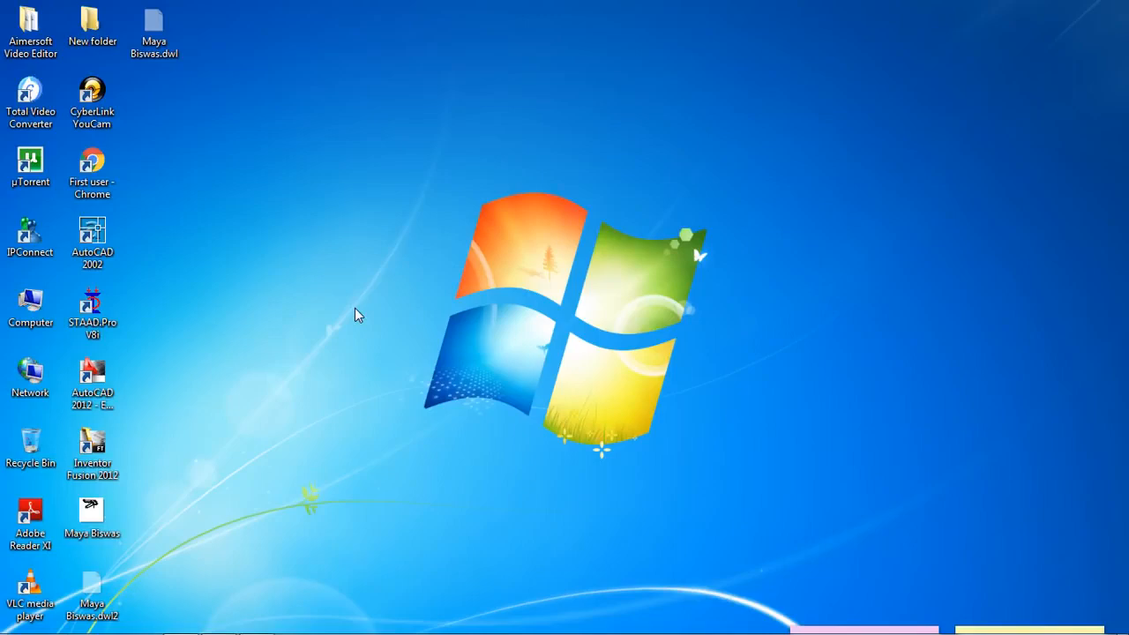
# - Launch STAAD.Pro and create a new Space project named stair in meter and kilonewton units, starting with Add Beam
pyautogui.doubleClick(109, 322)
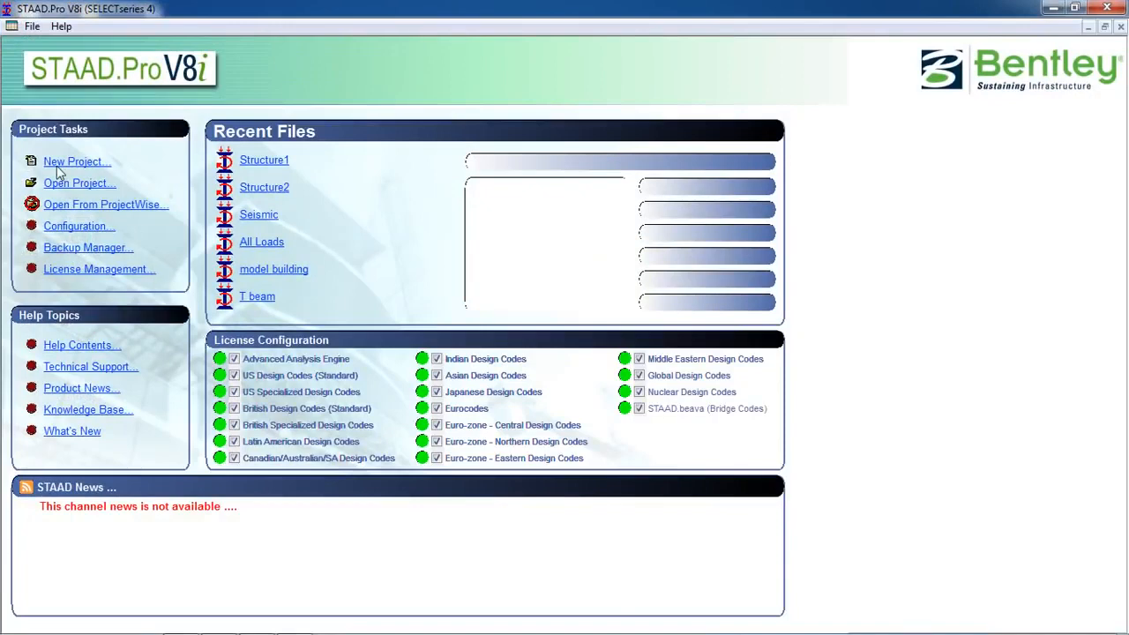
pyautogui.click(56, 164)
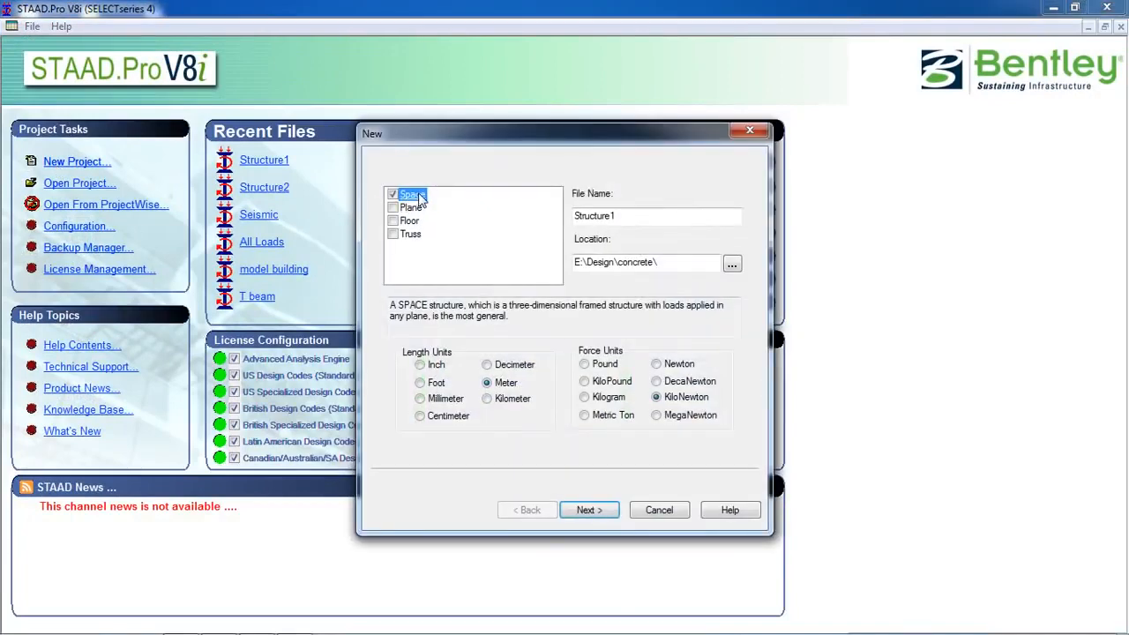
pyautogui.press('Tab')
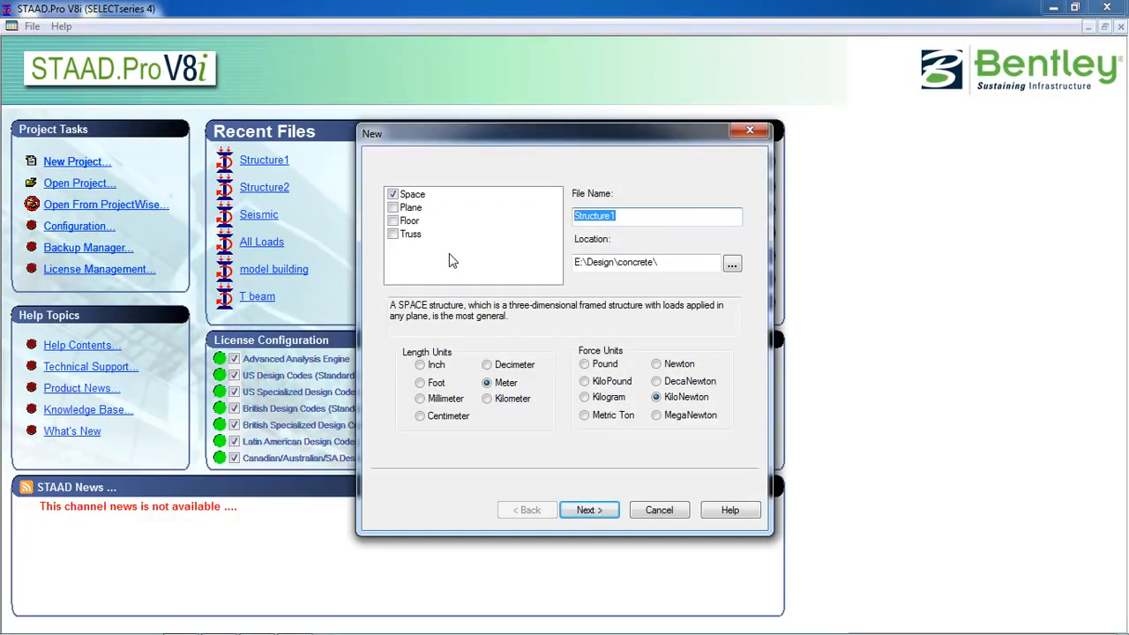
pyautogui.write('stair')
pyautogui.click(589, 509)
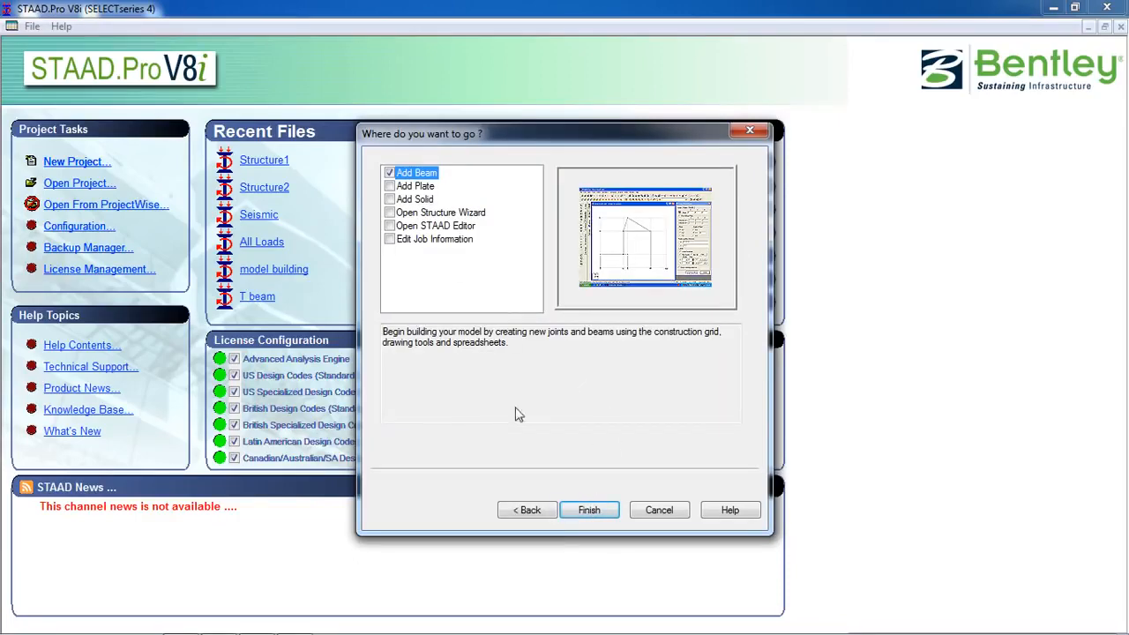
pyautogui.click(584, 510)
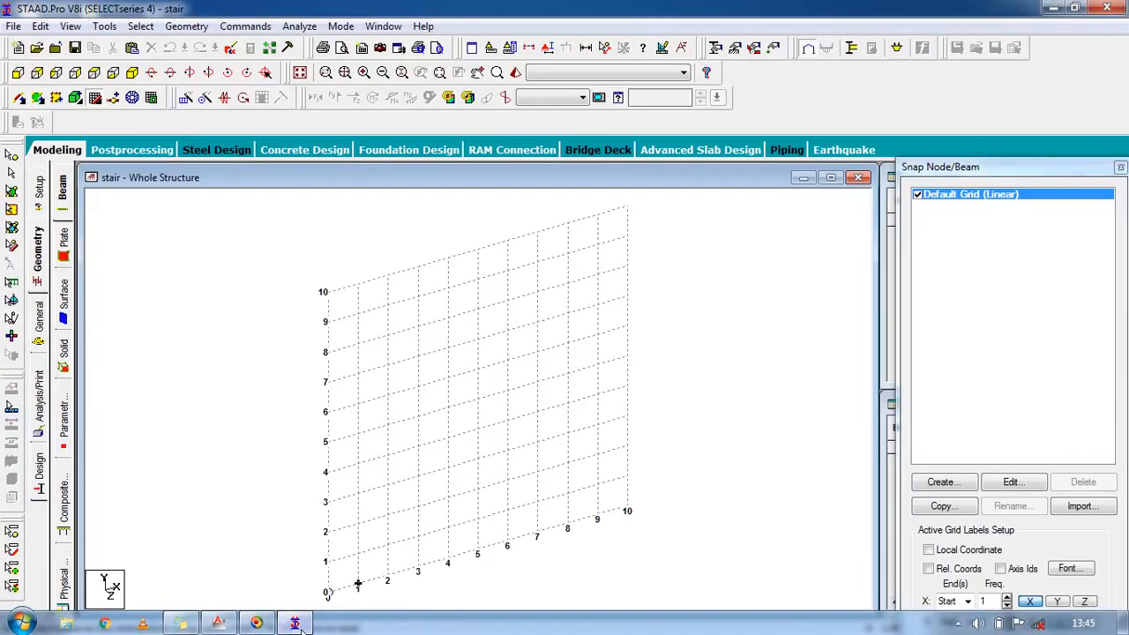
# - Switch to AutoCAD and examine the dimensions of the stair flights and landing in the drawing
pyautogui.click(218, 623)
pyautogui.scroll(3, 520, 282)
pyautogui.scroll(-3, 538, 326)
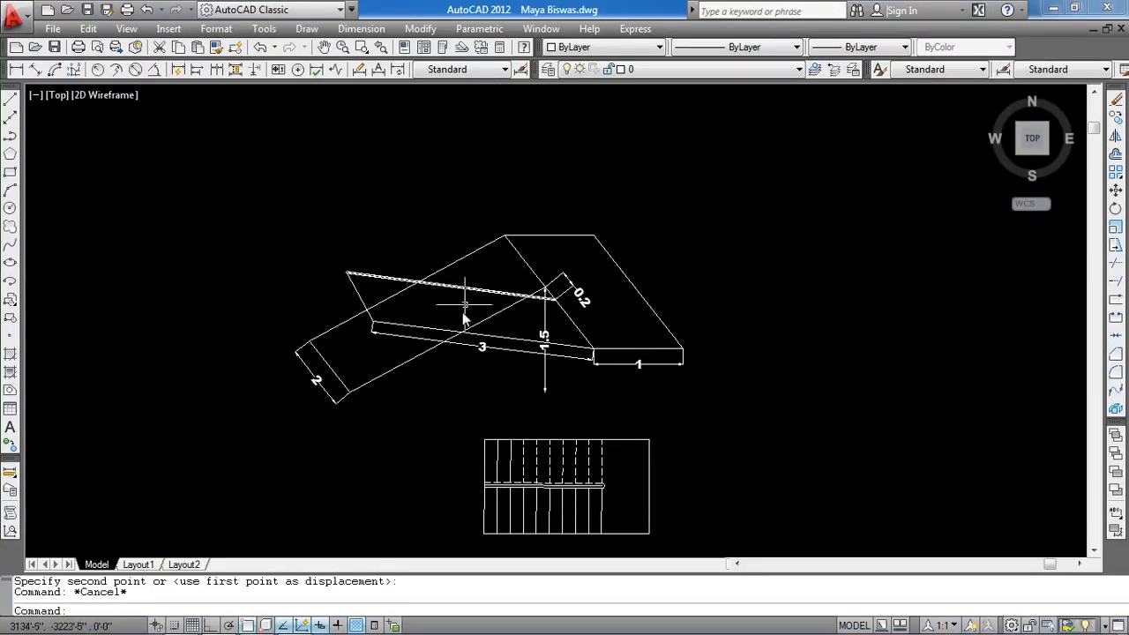
pyautogui.scroll(2, 467, 333)
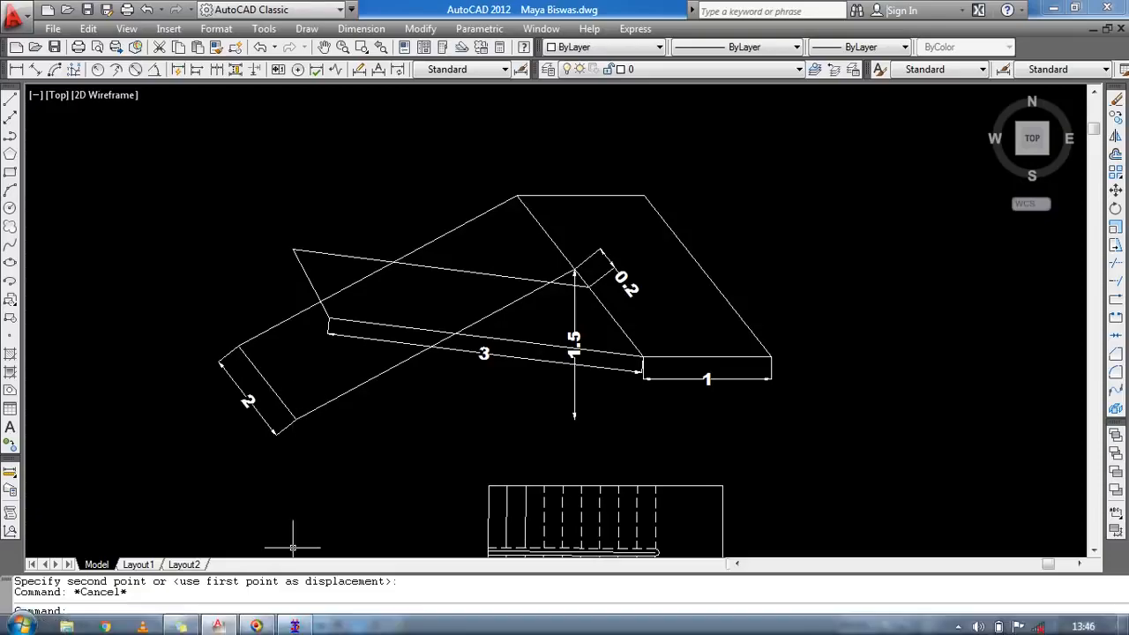
# - Switch back to STAAD.Pro and set the default linear grid's Y construction line spacing to 0.5 m
pyautogui.click(296, 622)
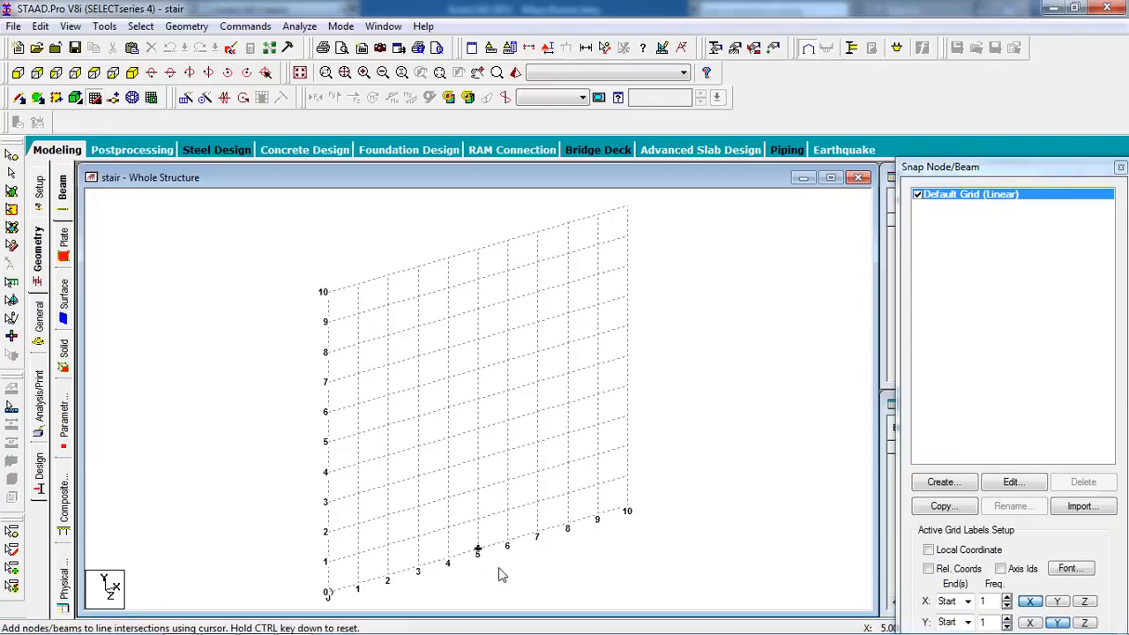
pyautogui.moveTo(463, 491); pyautogui.dragTo(456, 476, button='middle')
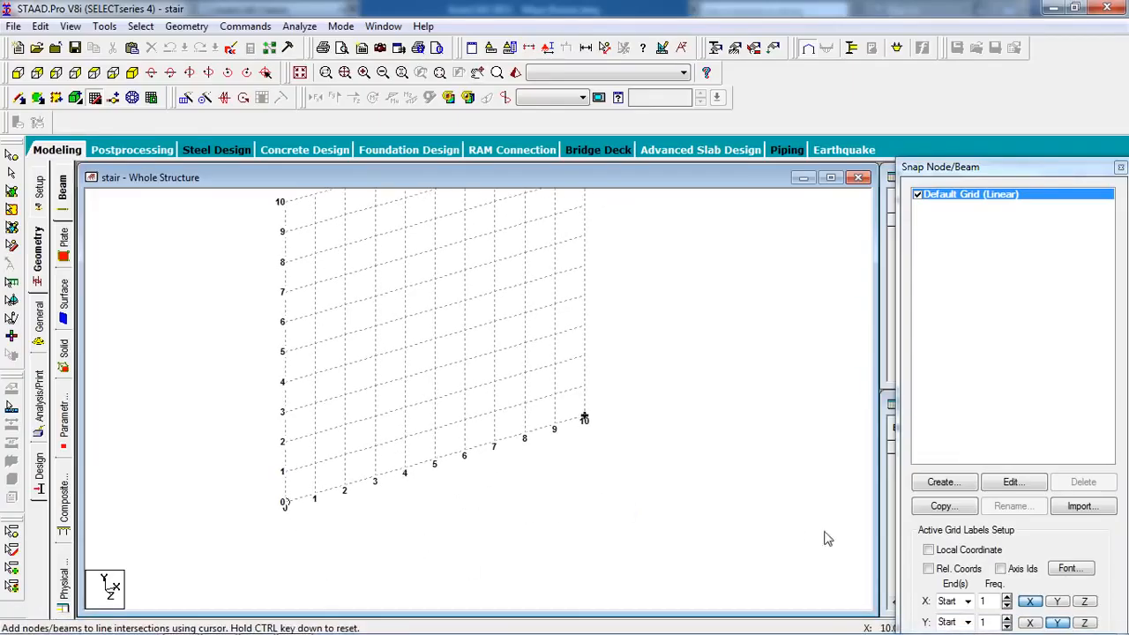
pyautogui.click(1003, 485)
pyautogui.doubleClick(792, 458)
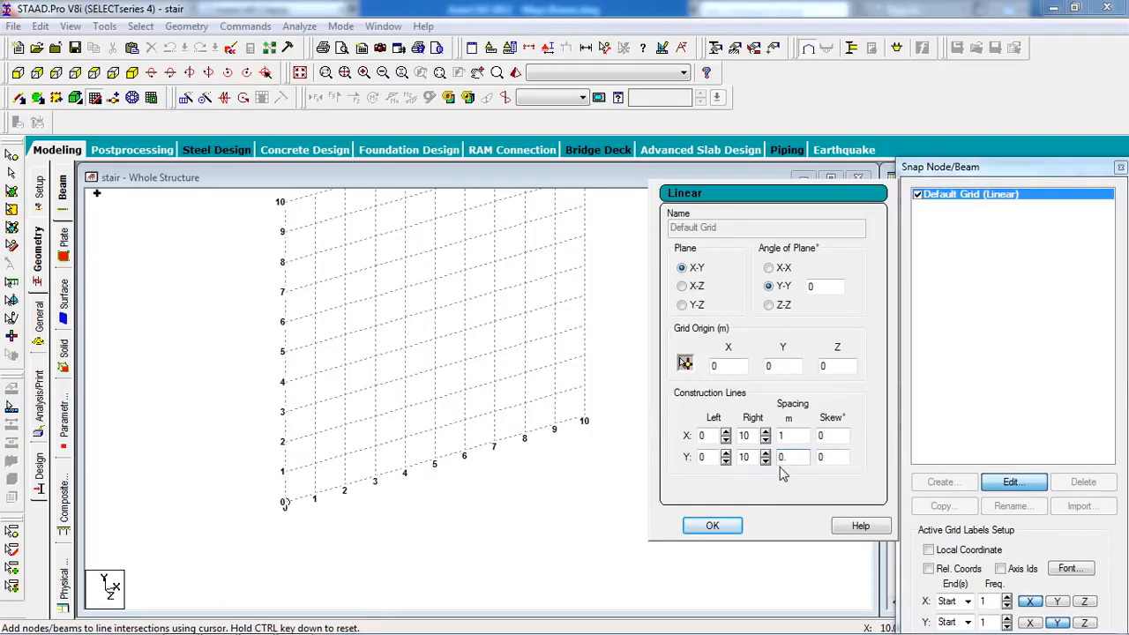
pyautogui.click(712, 526)
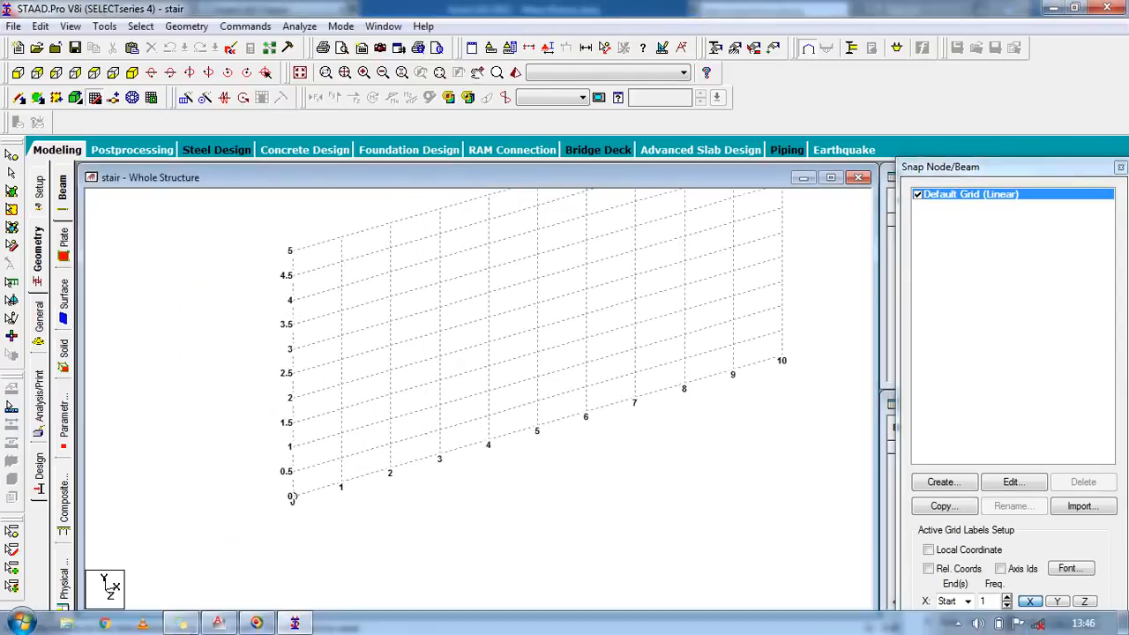
# - Recheck the stair dimensions in the AutoCAD drawing and place a node at the grid origin in STAAD.Pro
pyautogui.click(218, 623)
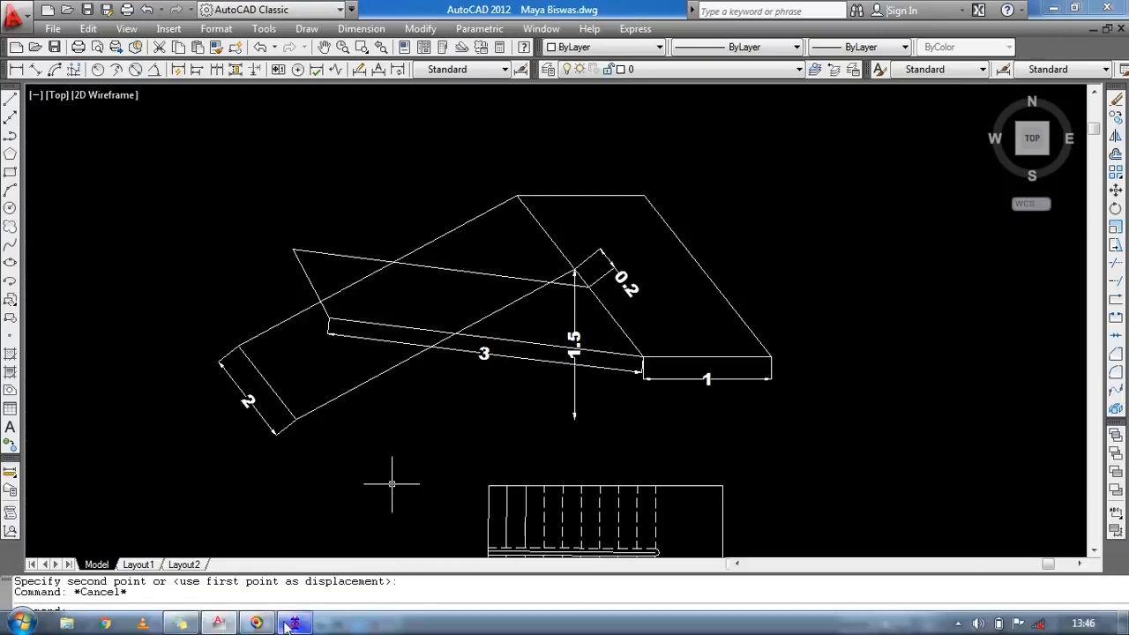
pyautogui.click(289, 624)
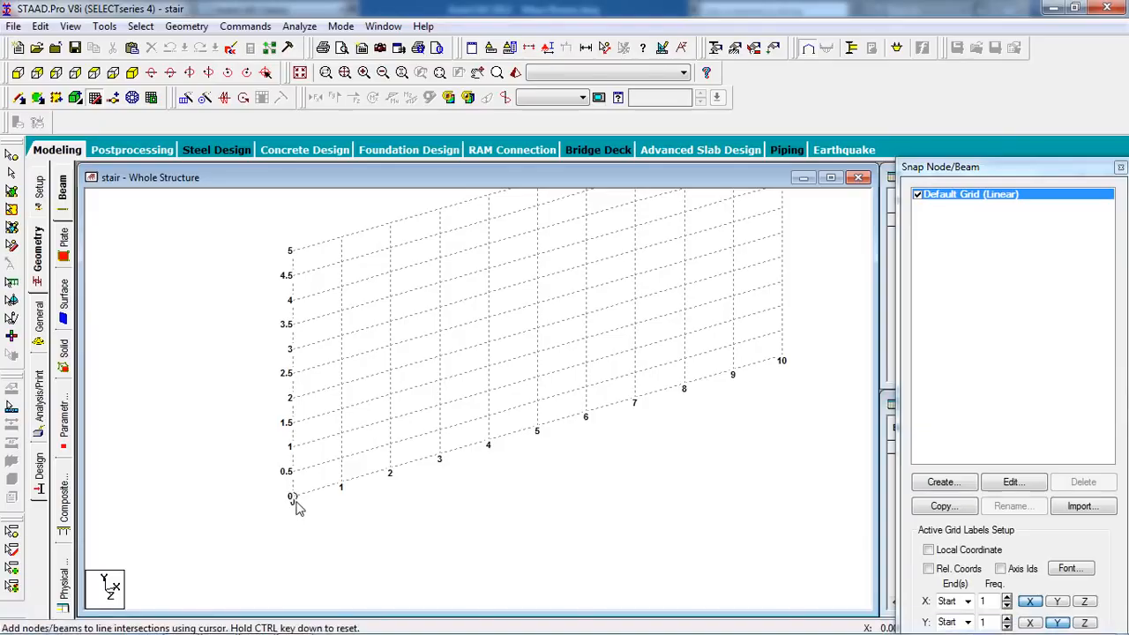
pyautogui.click(293, 496)
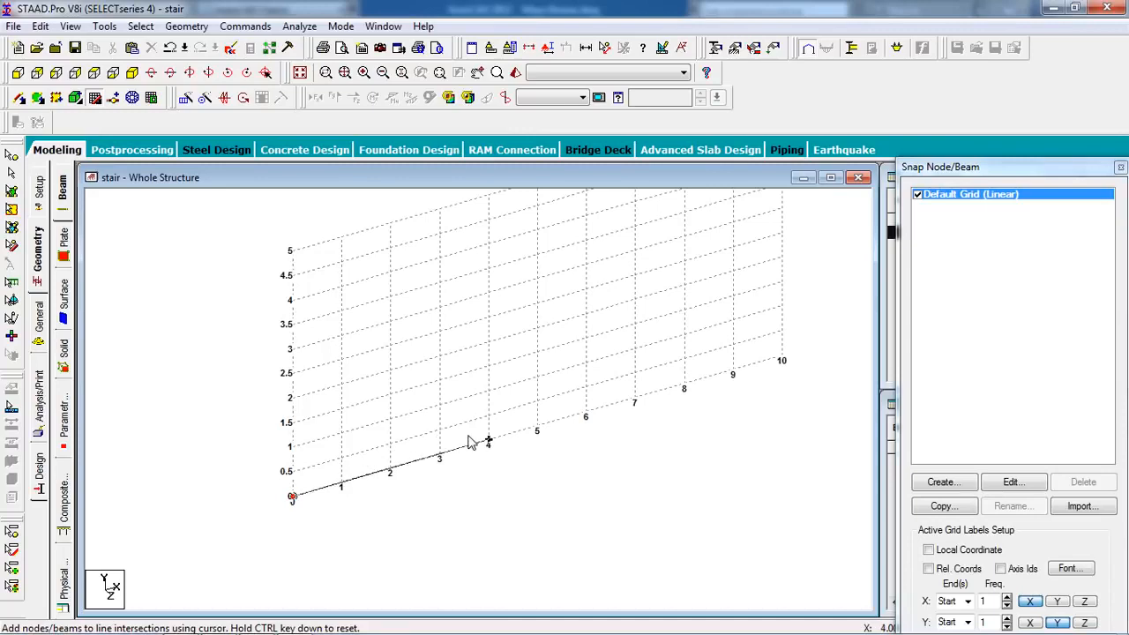
pyautogui.click(485, 374)
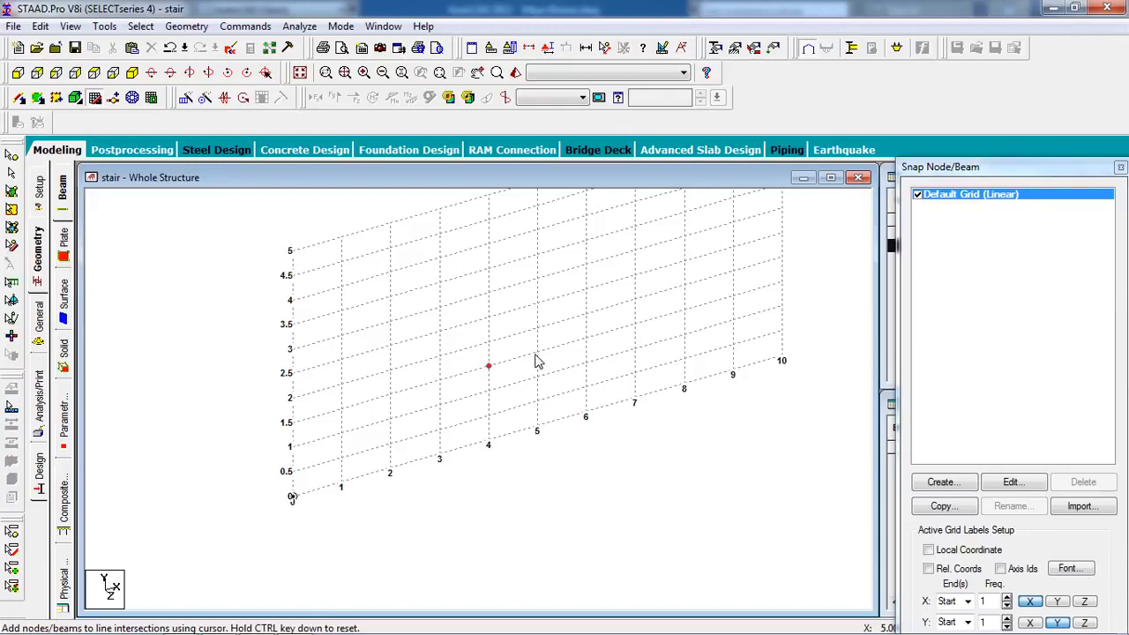
pyautogui.click(488, 365)
pyautogui.click(291, 251)
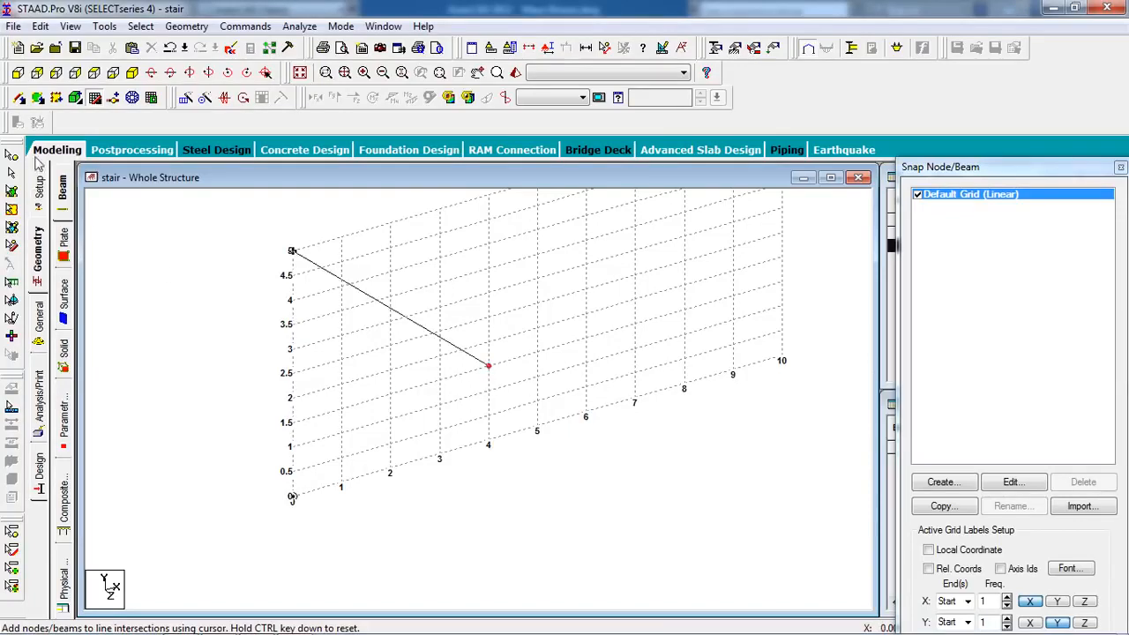
pyautogui.click(95, 99)
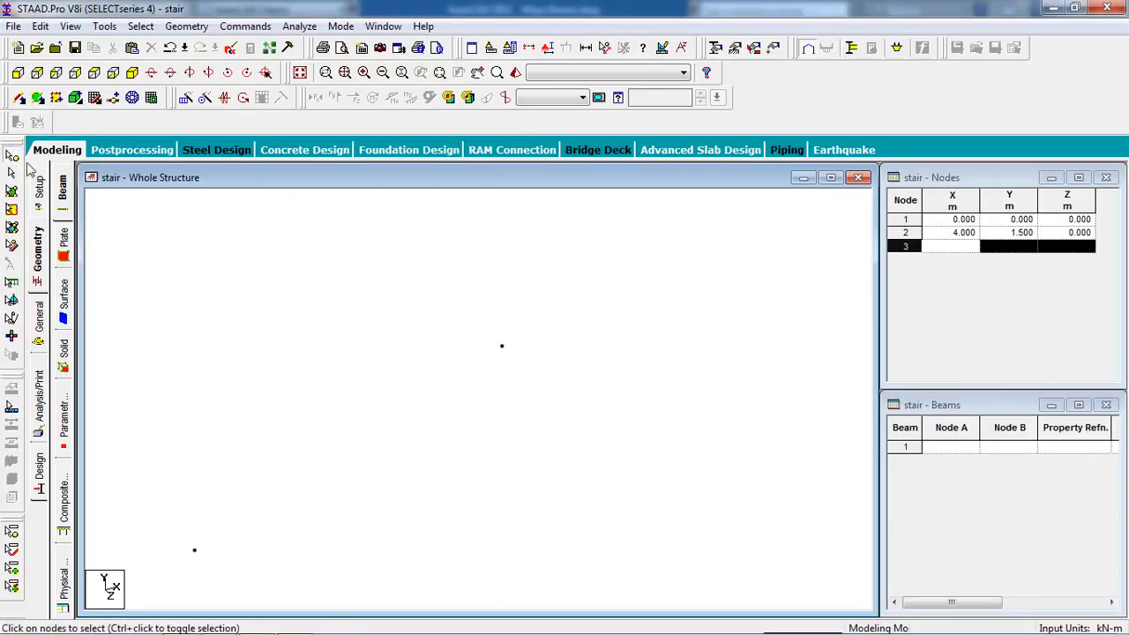
pyautogui.click(502, 346)
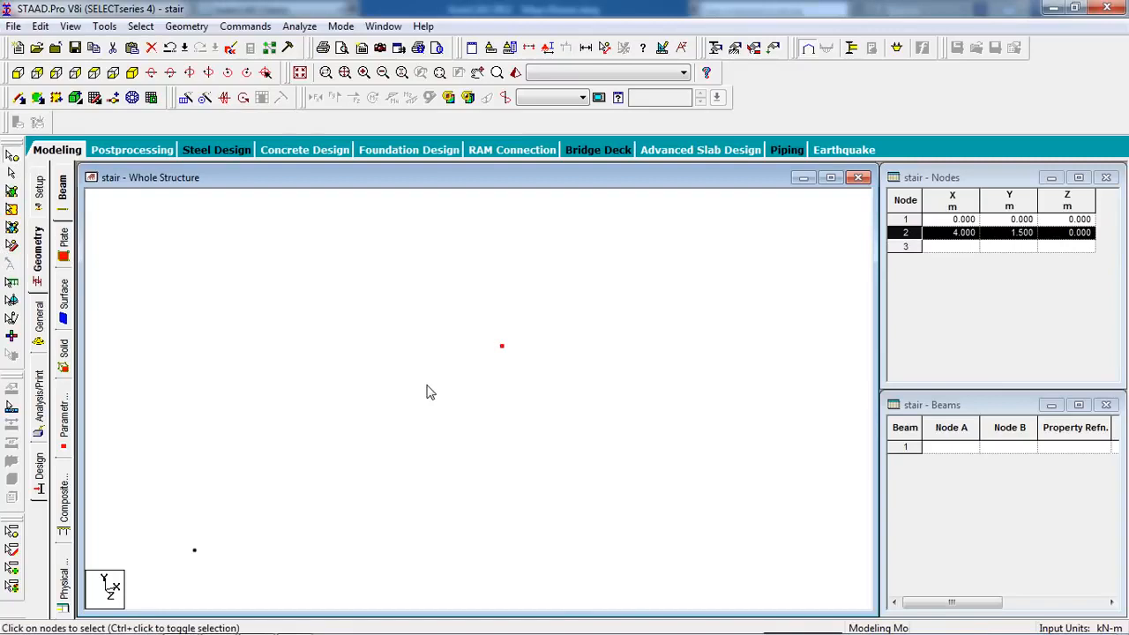
pyautogui.press('Delete')
pyautogui.click(593, 367)
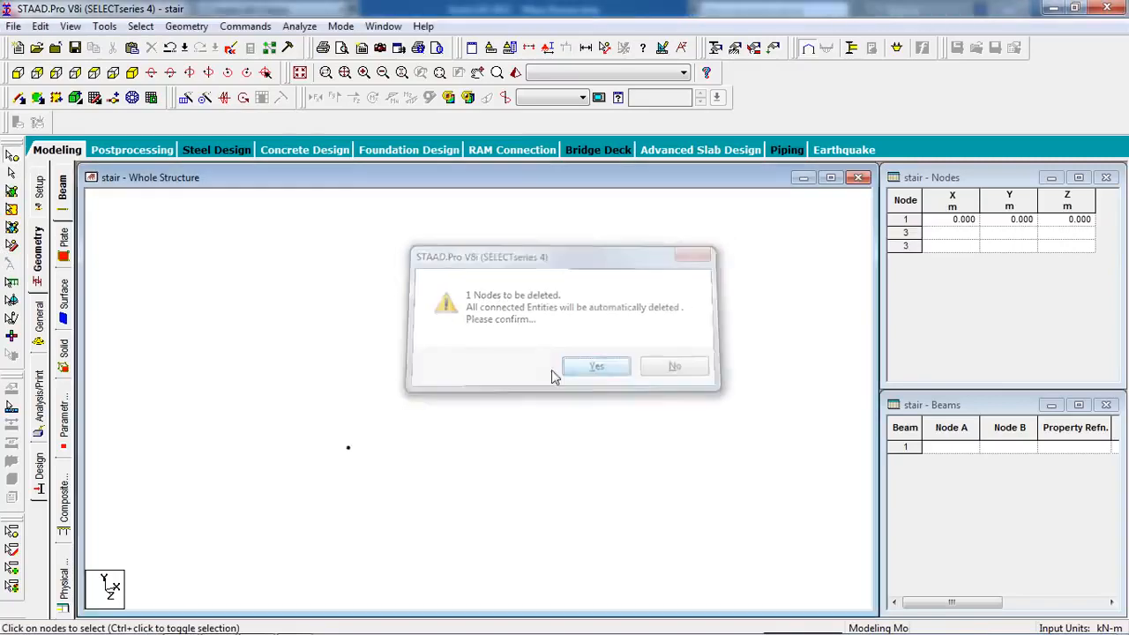
# - Place separate nodes on the snap grid at X 3, Y 1.5 and X 4, Y 1.5, and close the grid
pyautogui.click(97, 99)
pyautogui.scroll(2, 221, 557)
pyautogui.moveTo(248, 573); pyautogui.dragTo(428, 419, button='middle')
pyautogui.scroll(2, 429, 418)
pyautogui.scroll(1, 429, 423)
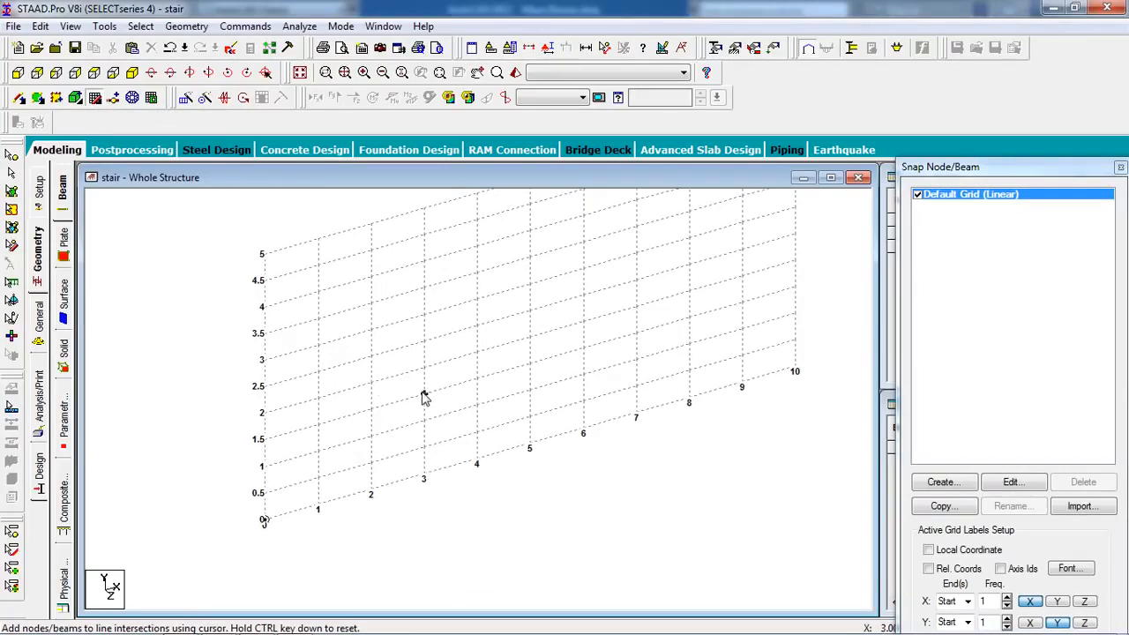
pyautogui.click(424, 395)
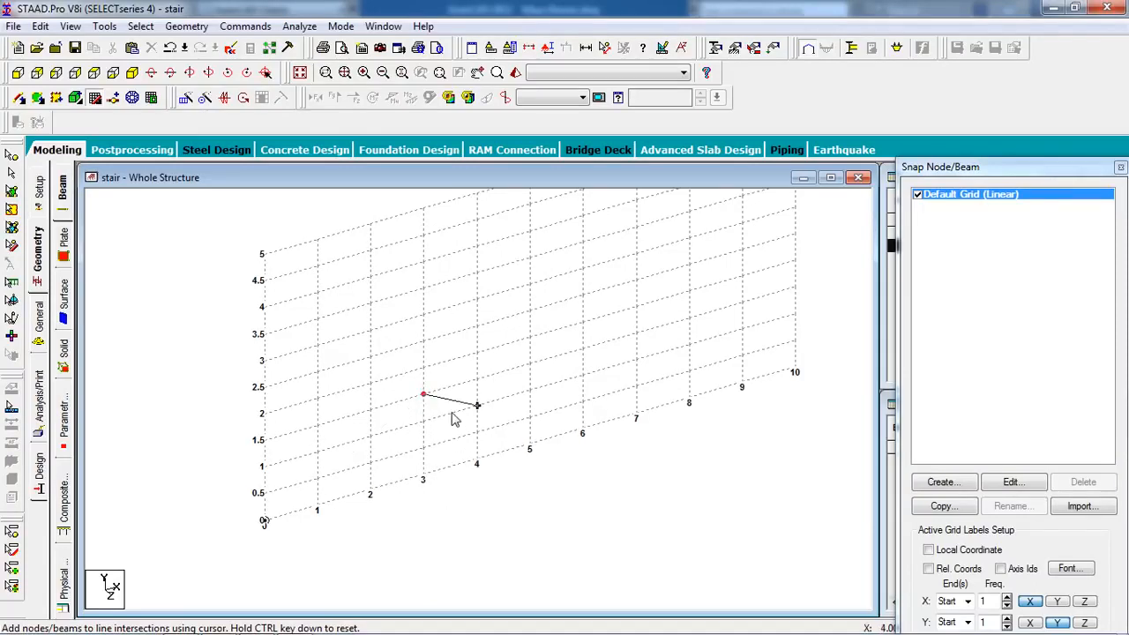
pyautogui.press('ctrl')
pyautogui.click(476, 381)
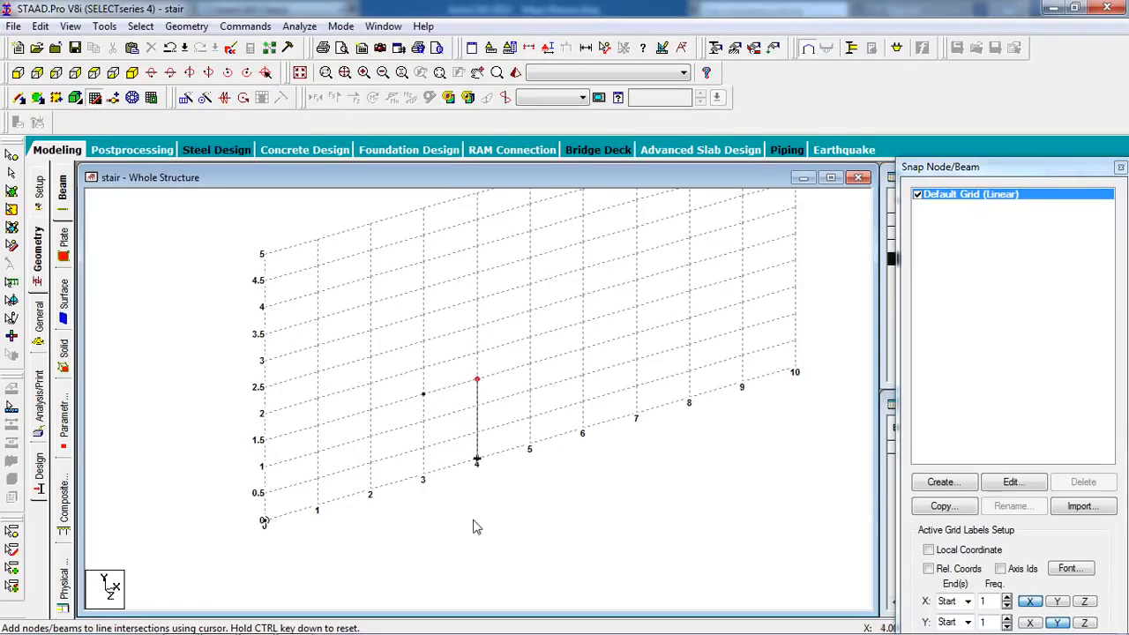
pyautogui.click(95, 98)
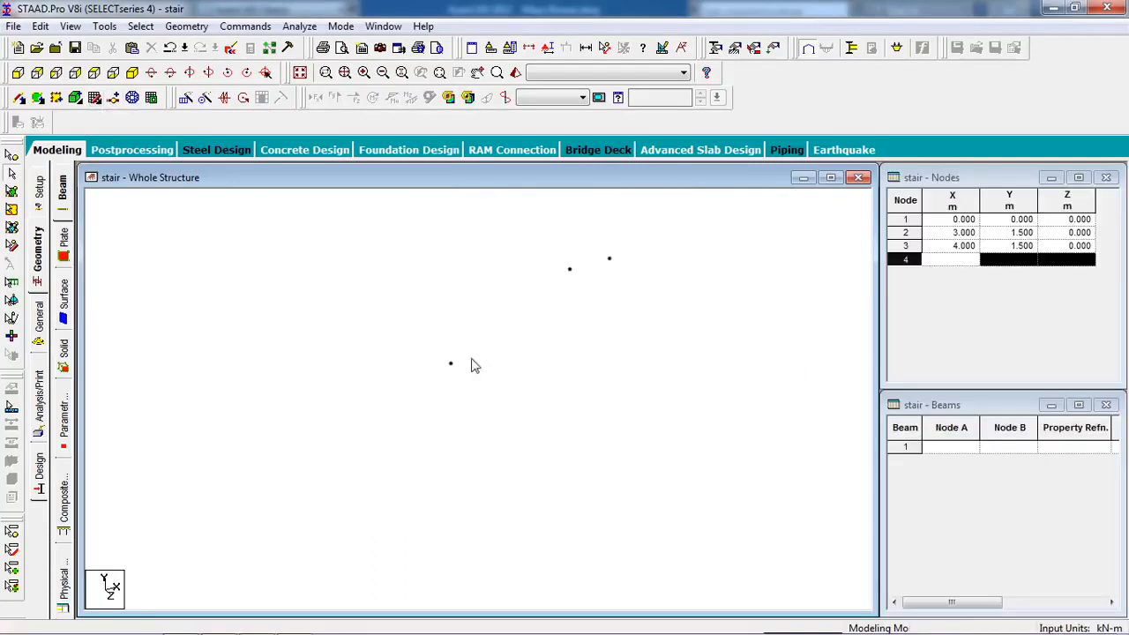
# - Copy all three nodes 2 m in the Z direction, checking the stair width in the AutoCAD drawing
pyautogui.moveTo(592, 312); pyautogui.dragTo(444, 410, button='middle')
pyautogui.click(11, 157)
pyautogui.moveTo(500, 256); pyautogui.dragTo(163, 523)
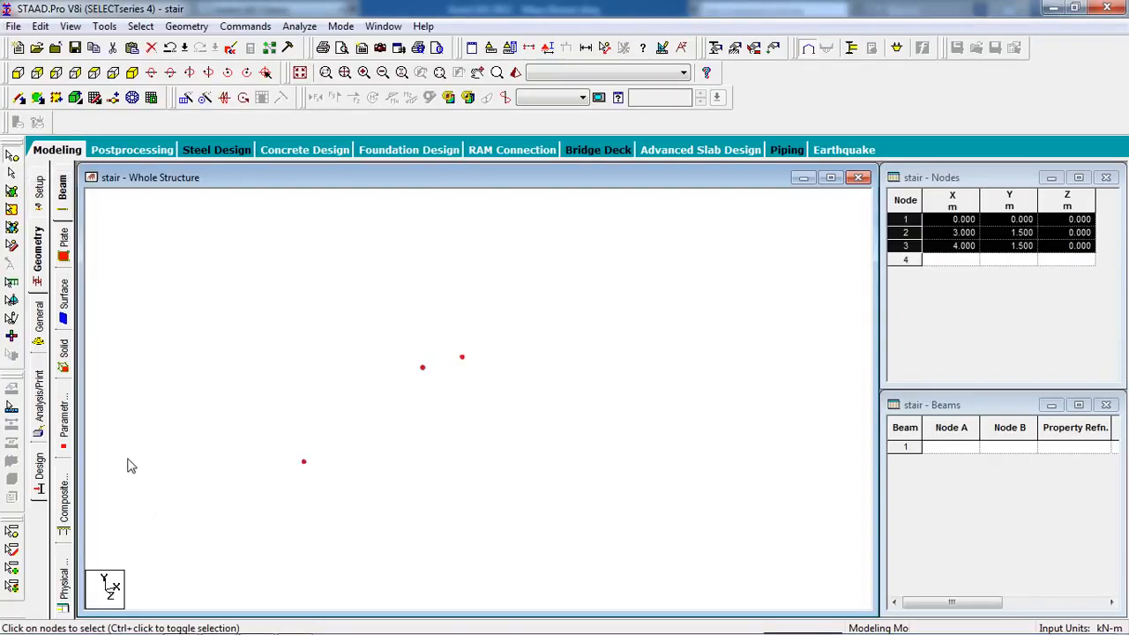
pyautogui.hotkey('ctrl', 'v')
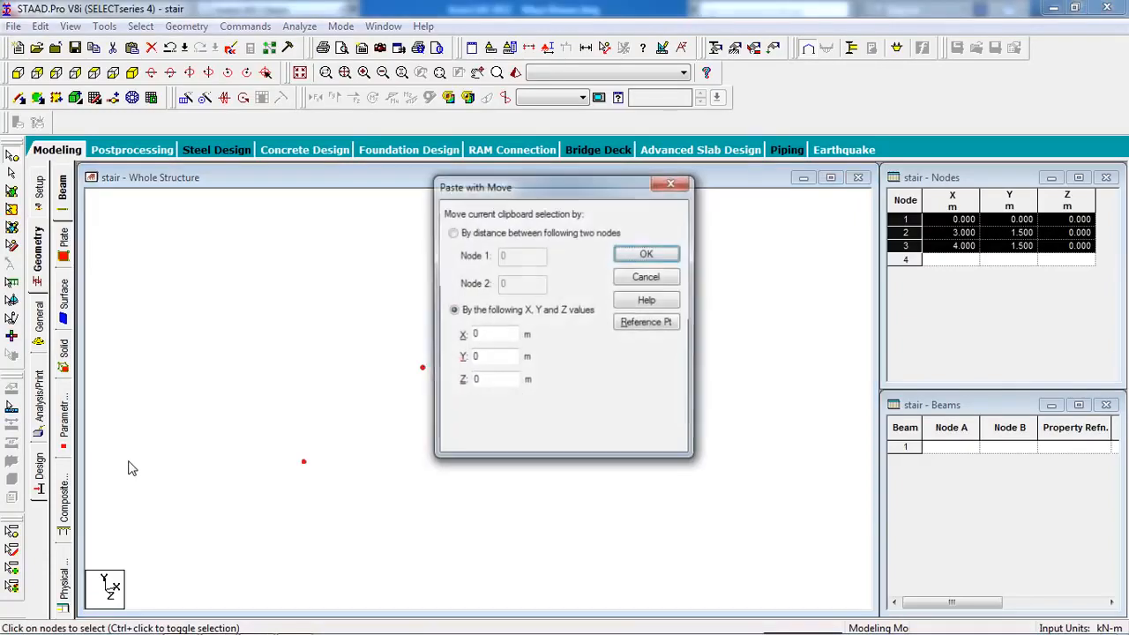
pyautogui.click(479, 381)
pyautogui.doubleClick(478, 381)
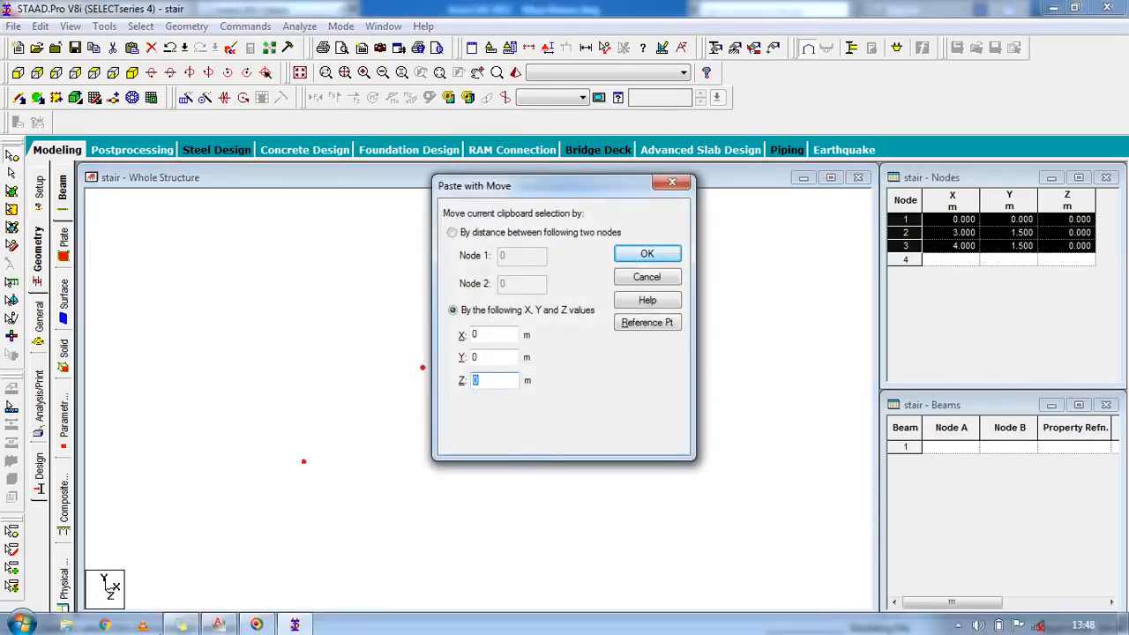
pyautogui.click(217, 625)
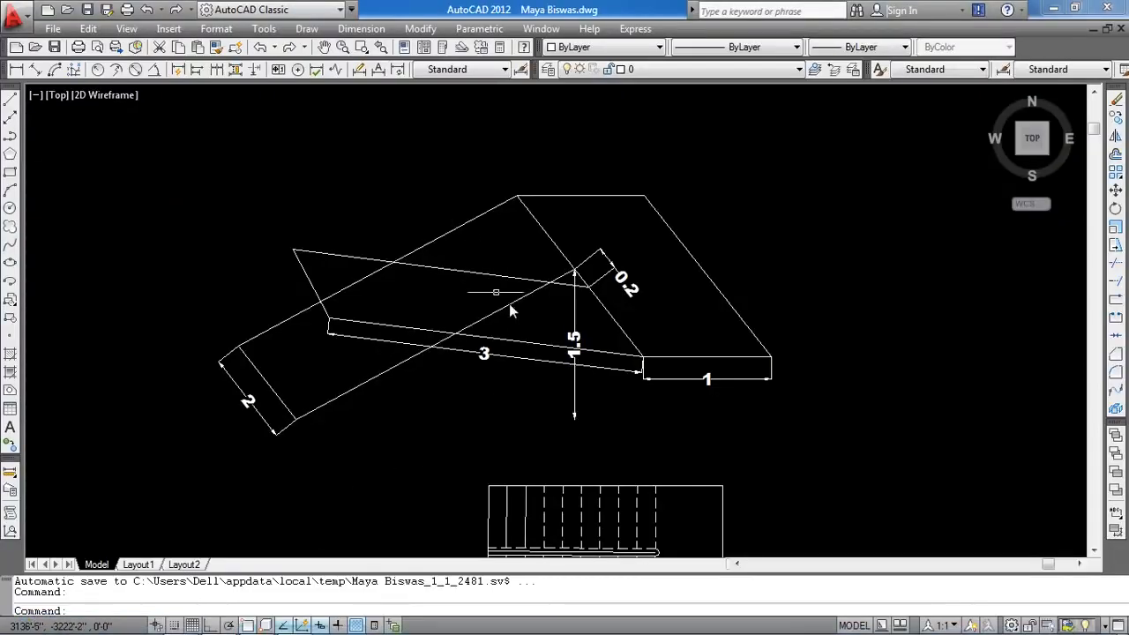
pyautogui.click(1051, 9)
pyautogui.write('2')
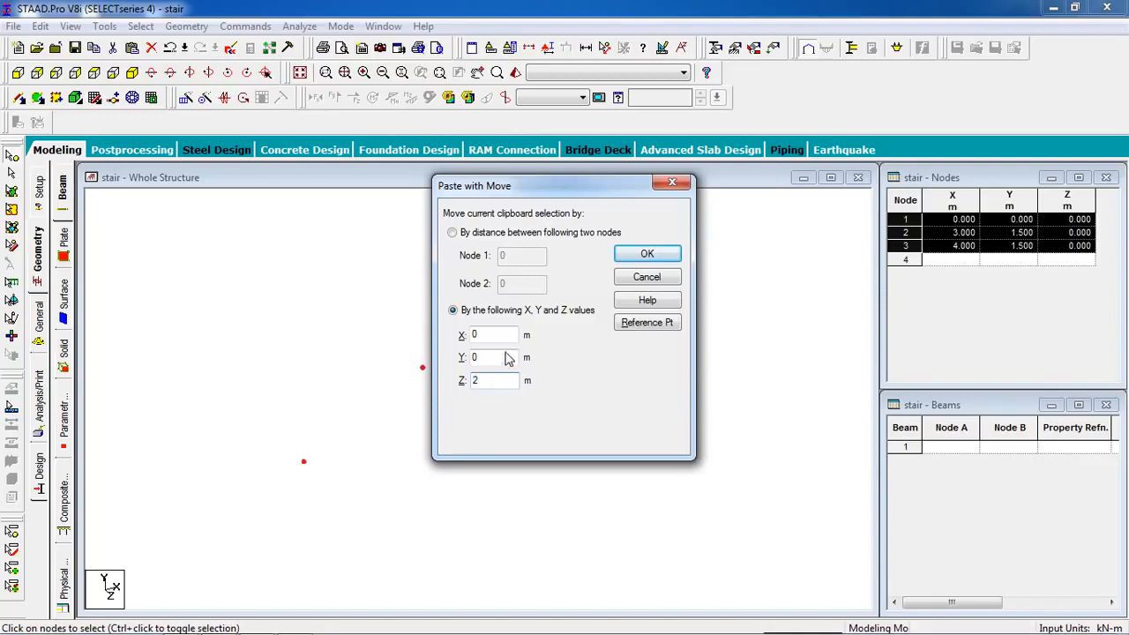
pyautogui.click(647, 254)
# - Delete the copied landing node at X 4, Y 1.5, Z 2
pyautogui.scroll(3, 408, 383)
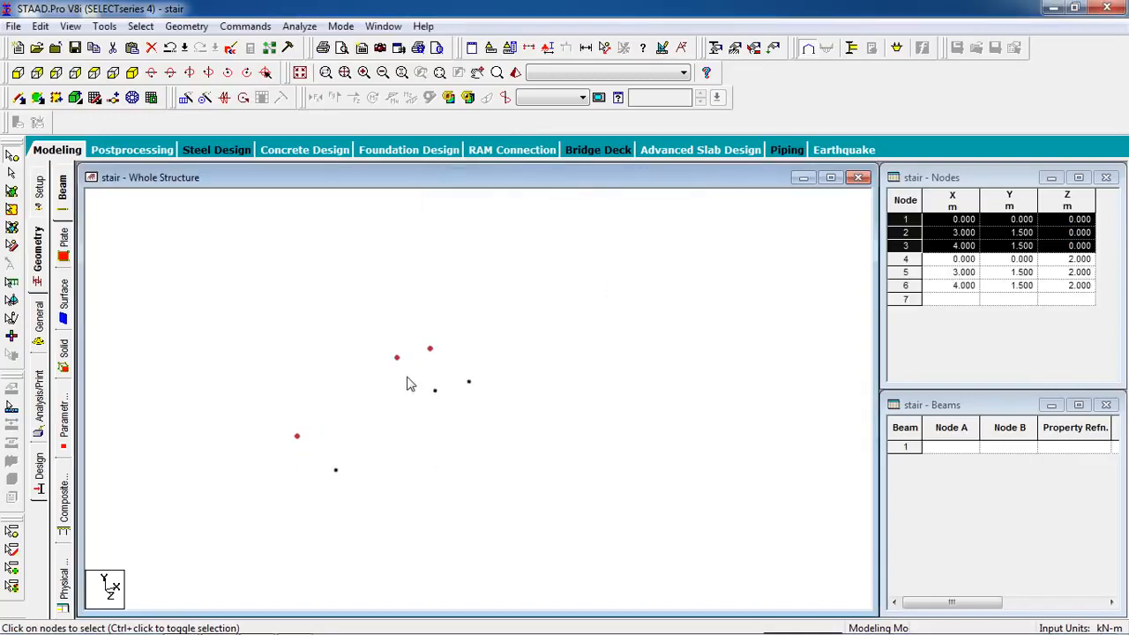
pyautogui.moveTo(444, 418); pyautogui.dragTo(442, 400, button='middle')
pyautogui.click(514, 346)
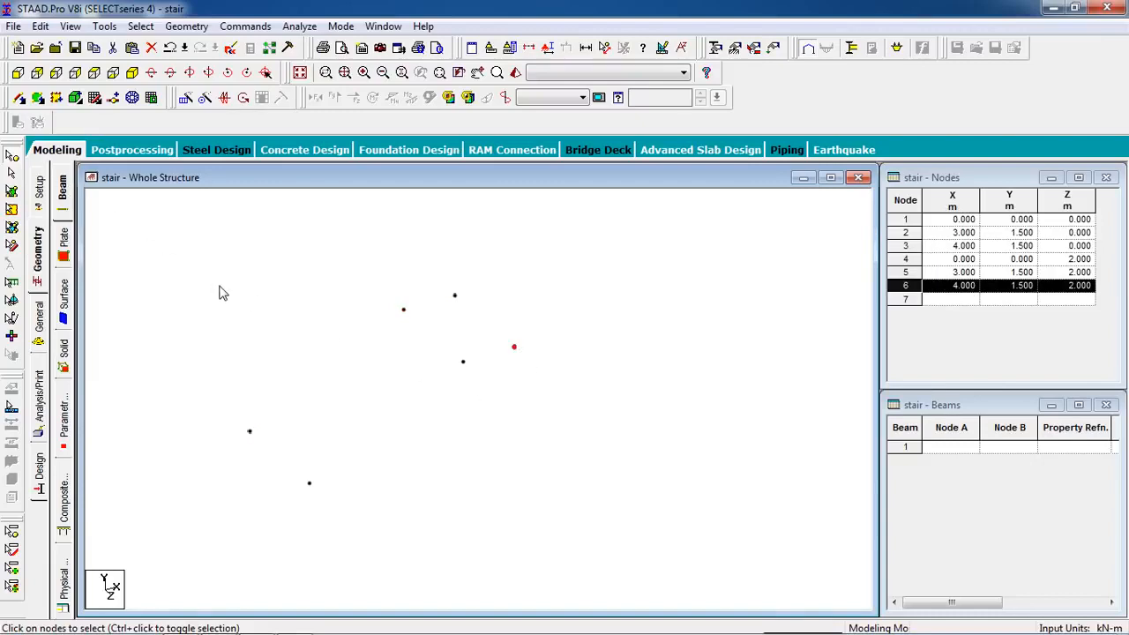
pyautogui.press('Delete')
pyautogui.press('Return')
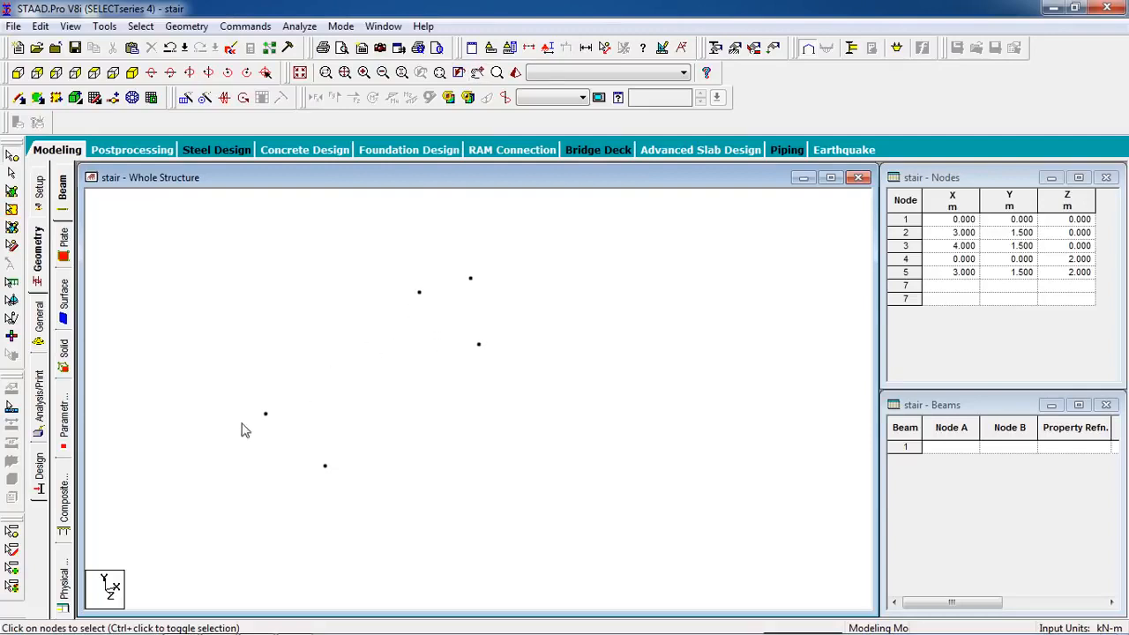
# - Check the gap between flights in the AutoCAD drawing and copy the STAAD.Pro node at X 3, Y 1.5, Z 2 by 0.2 m in Z
pyautogui.click(480, 345)
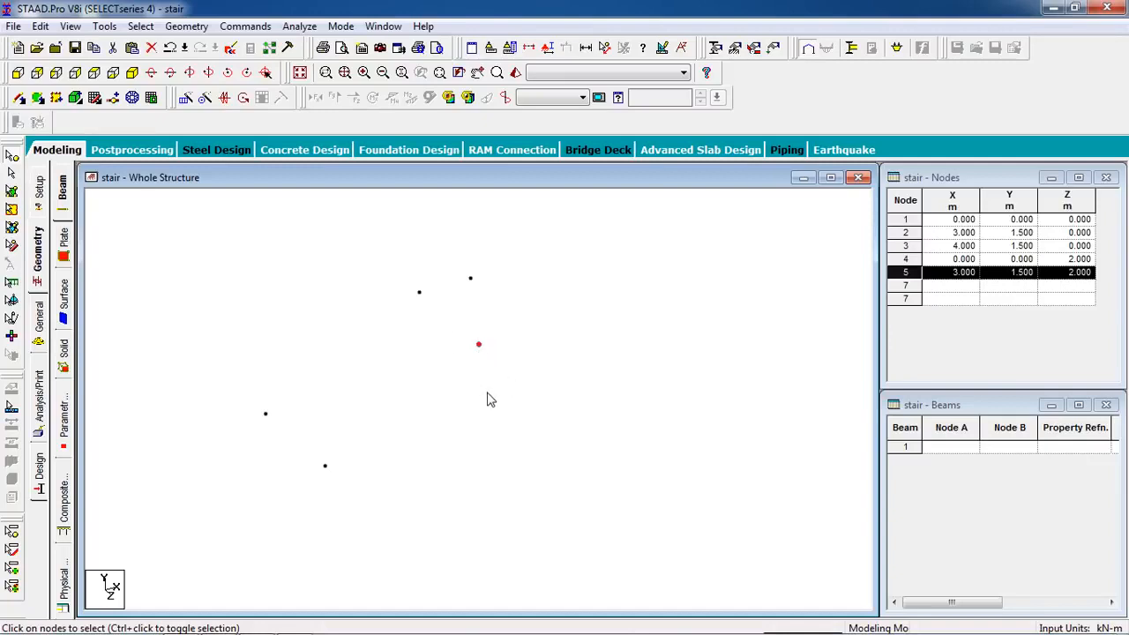
pyautogui.click(194, 620)
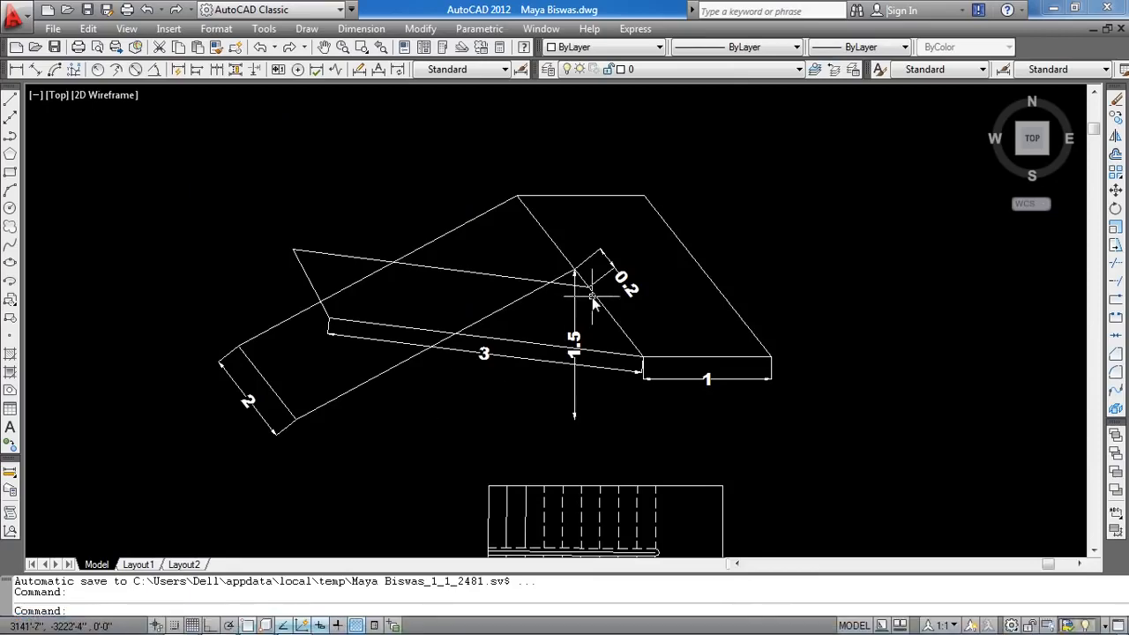
pyautogui.click(1052, 9)
pyautogui.click(511, 363)
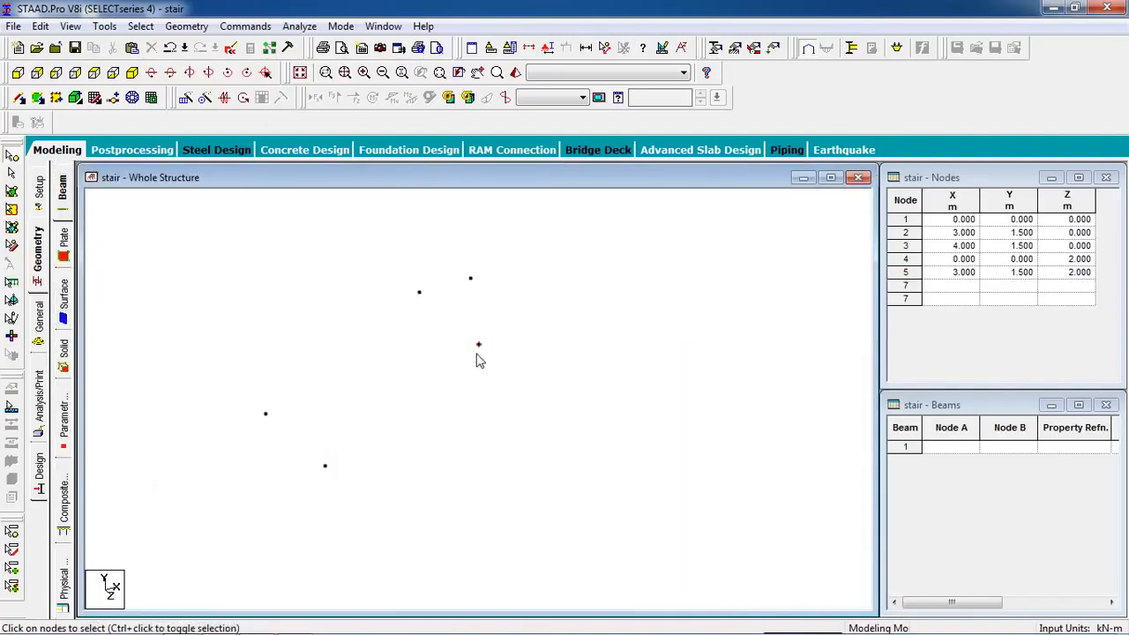
pyautogui.click(484, 346)
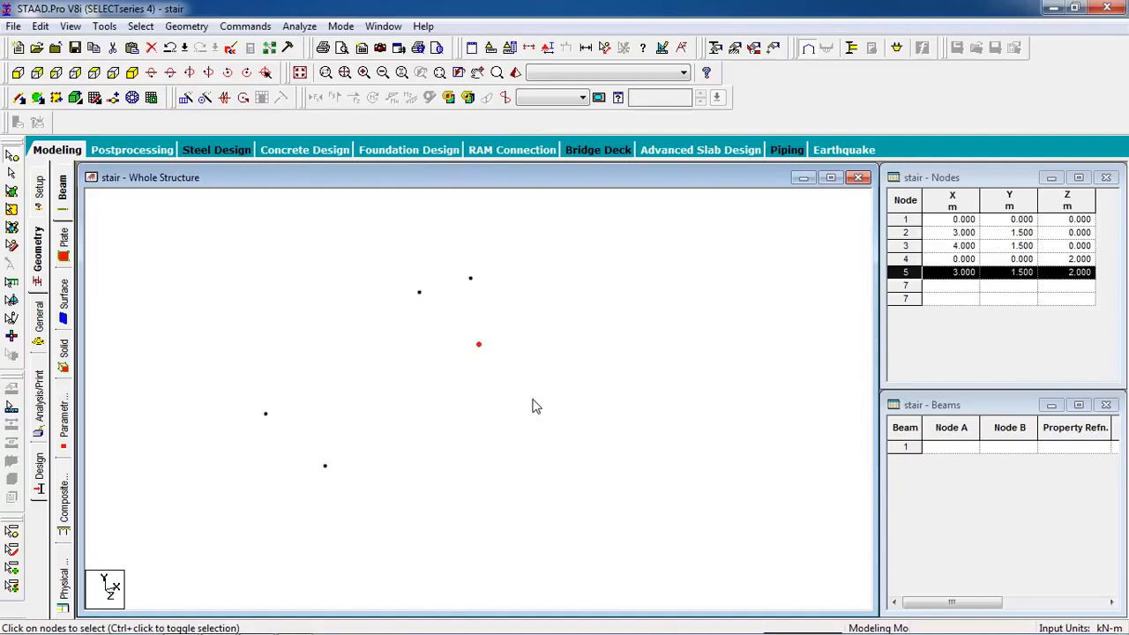
pyautogui.hotkey('ctrl', 'v')
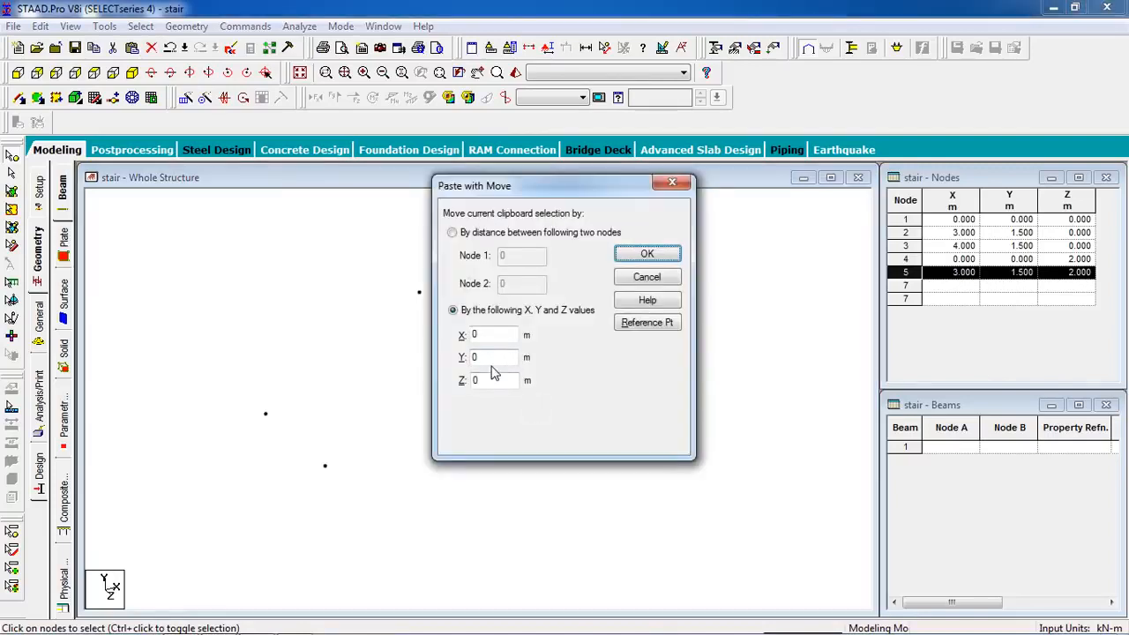
pyautogui.doubleClick(476, 380)
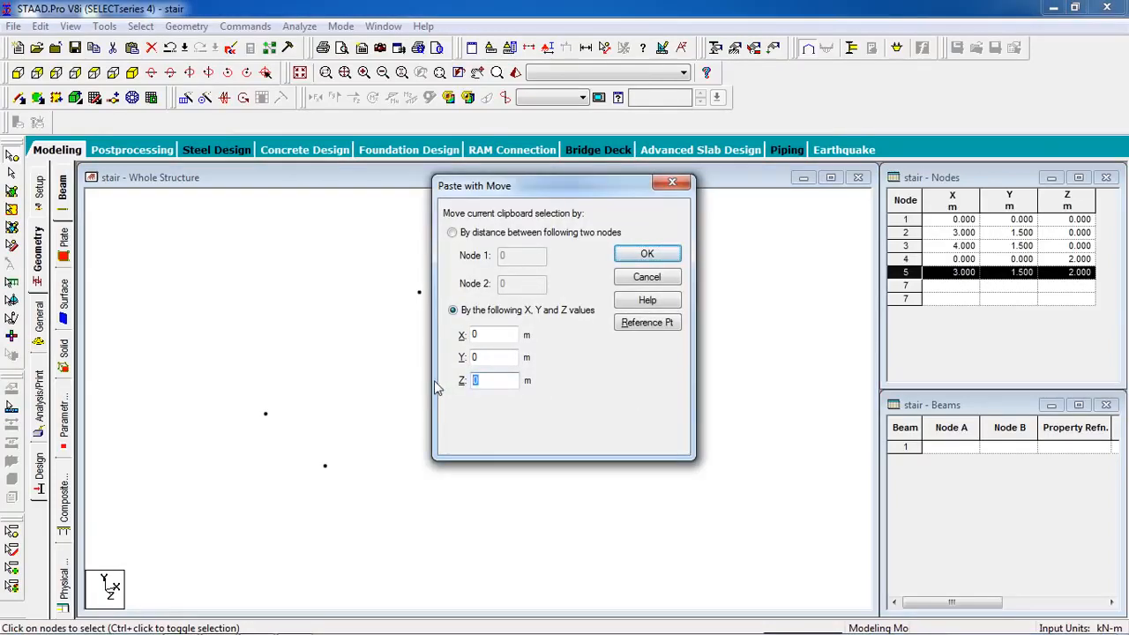
pyautogui.click(646, 253)
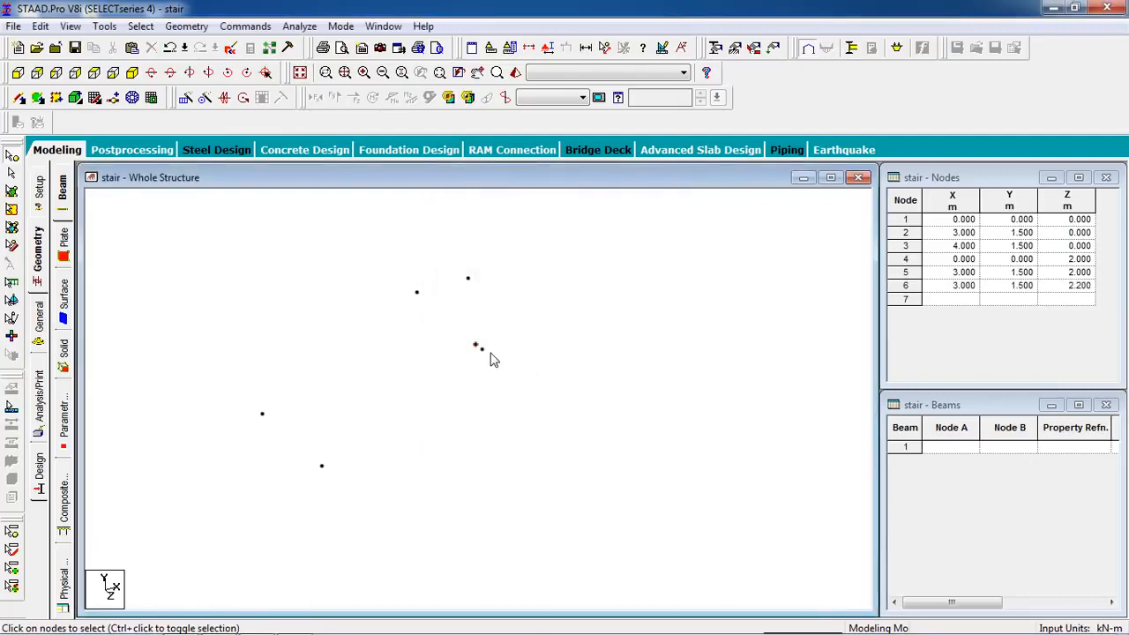
# - Copy the node at X 3, Y 1.5, Z 2.2 by 2 m in the Z direction
pyautogui.click(481, 349)
pyautogui.click(475, 344)
pyautogui.keyDown('ctrl'); pyautogui.click(482, 349); pyautogui.keyUp('ctrl')
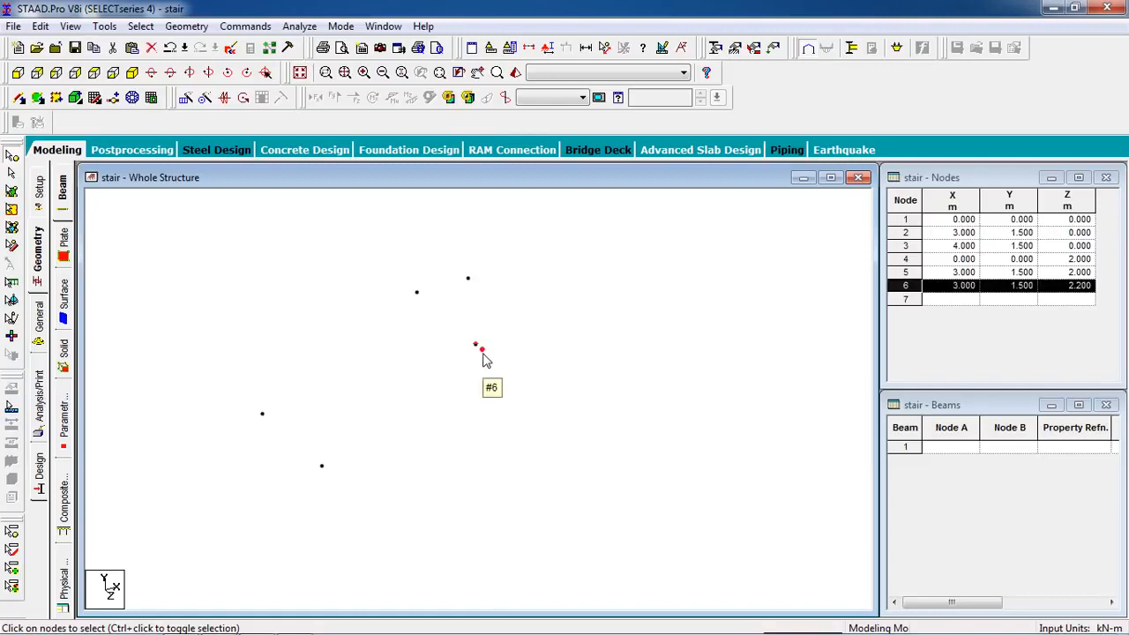
pyautogui.click(507, 399)
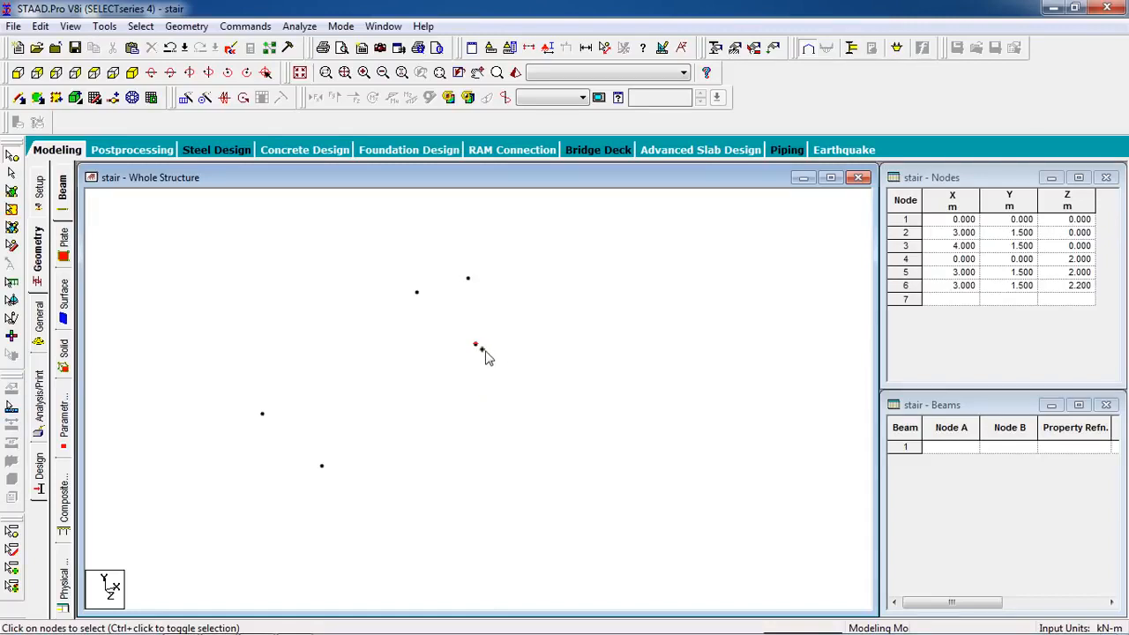
pyautogui.keyDown('ctrl'); pyautogui.click(482, 350); pyautogui.keyUp('ctrl')
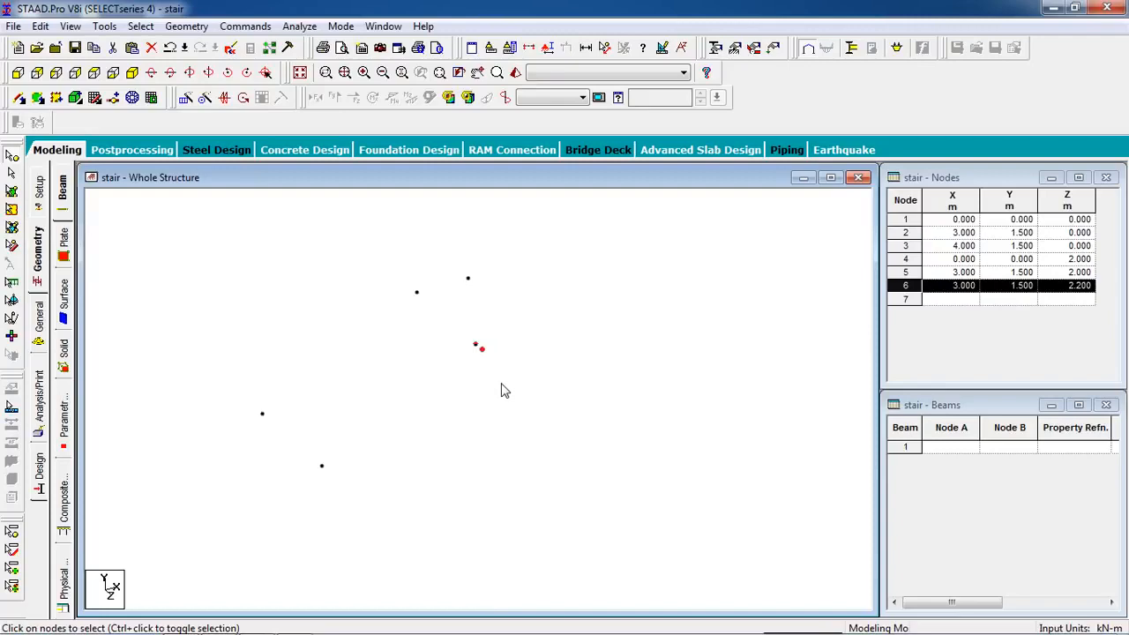
pyautogui.hotkey('ctrl', 'v')
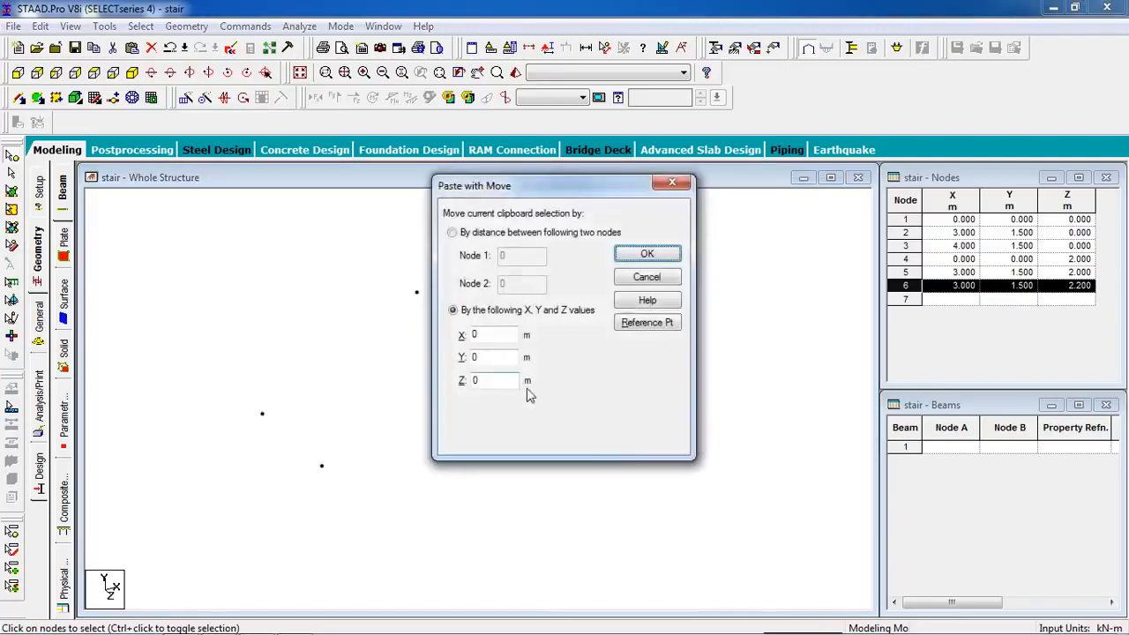
pyautogui.write('2')
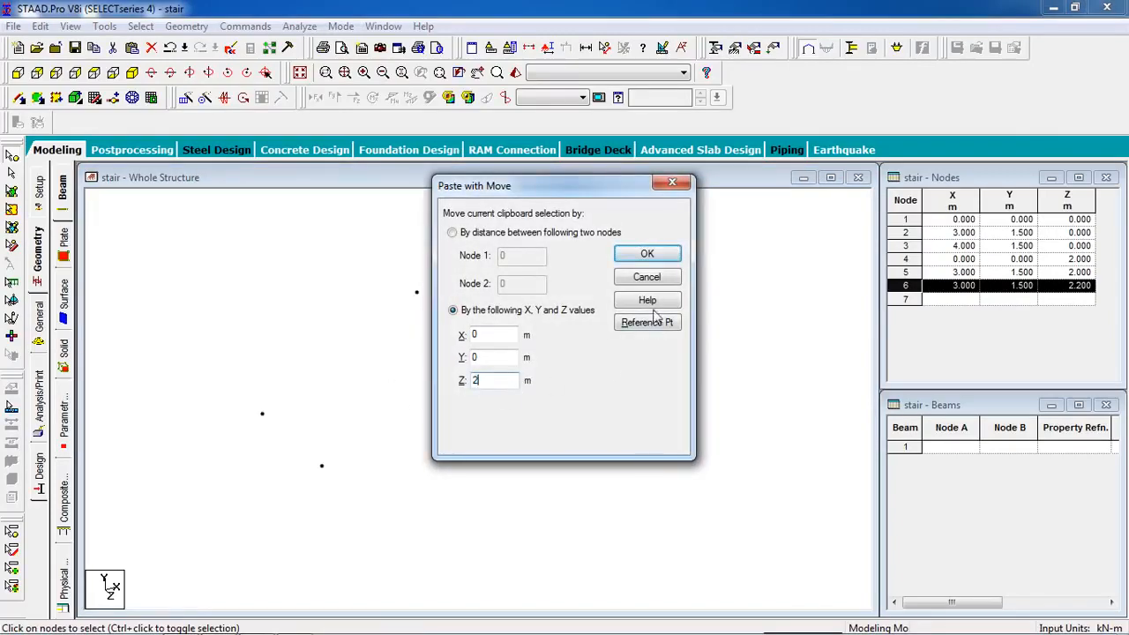
pyautogui.click(645, 253)
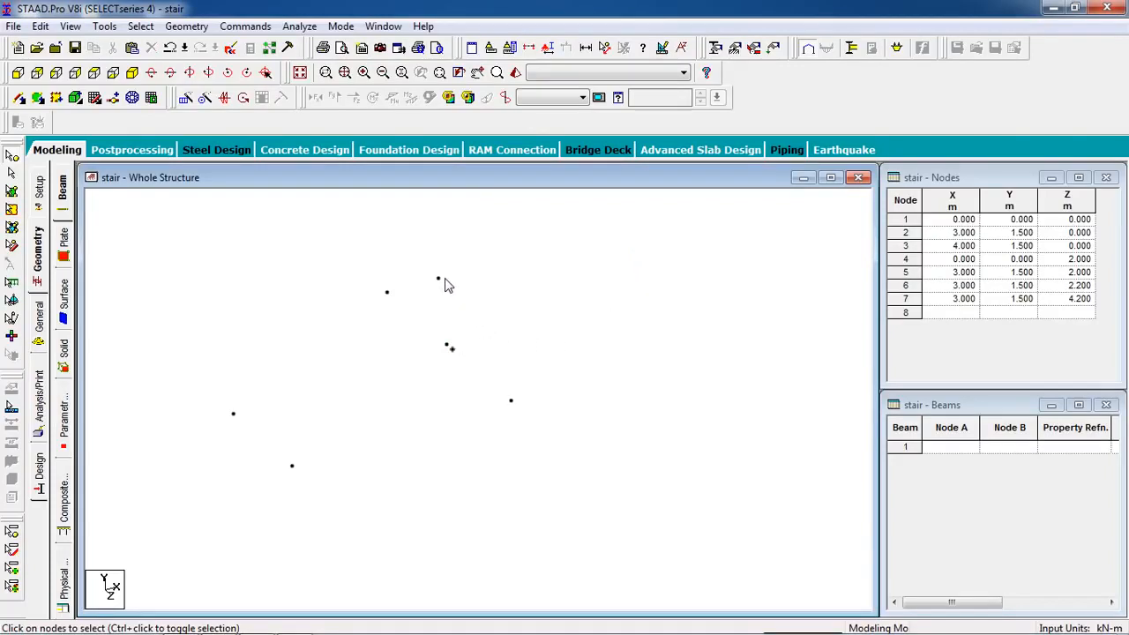
# - Copy the node at X 3, Y 1.5, Z 4.2 by 1 m in the X direction for the landing corner
pyautogui.click(511, 401)
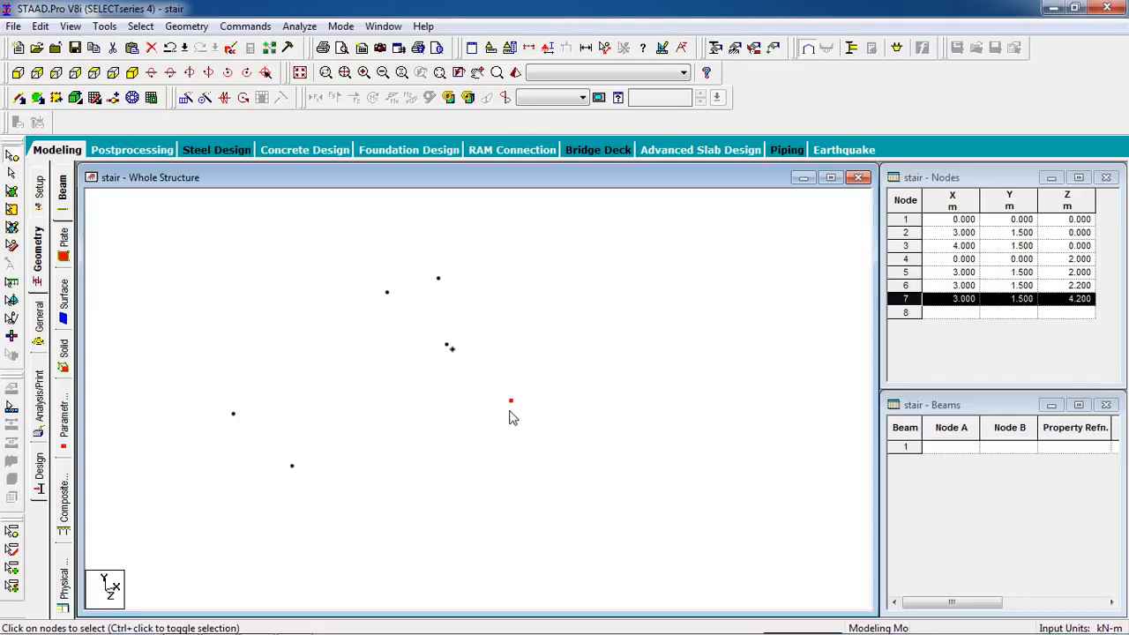
pyautogui.hotkey('ctrl', 'v')
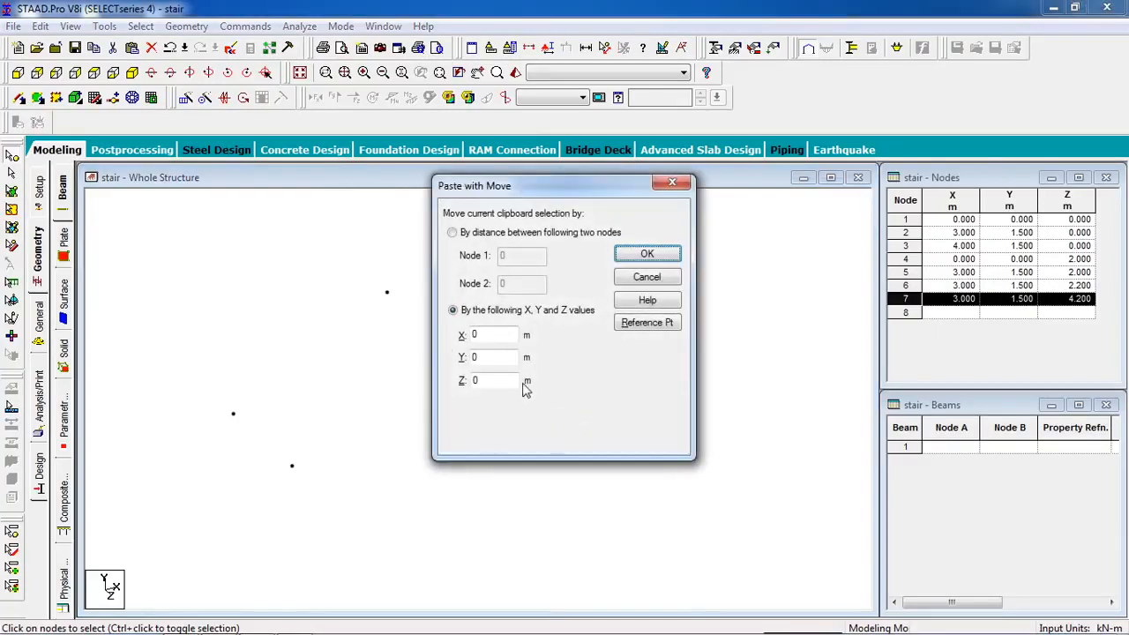
pyautogui.doubleClick(492, 335)
pyautogui.write('1')
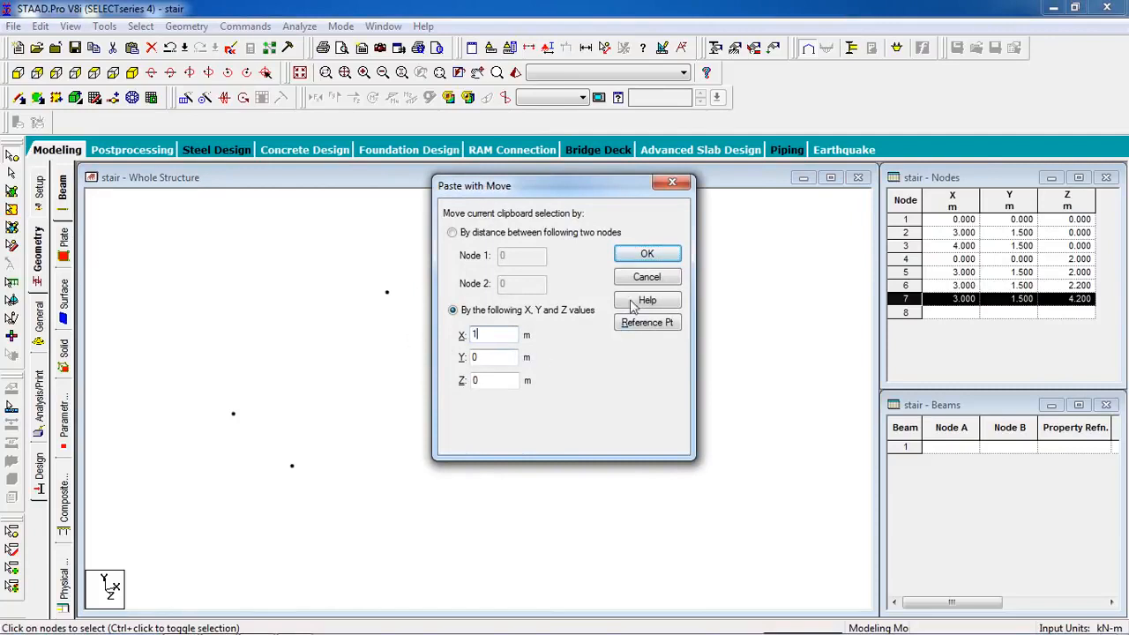
pyautogui.click(646, 254)
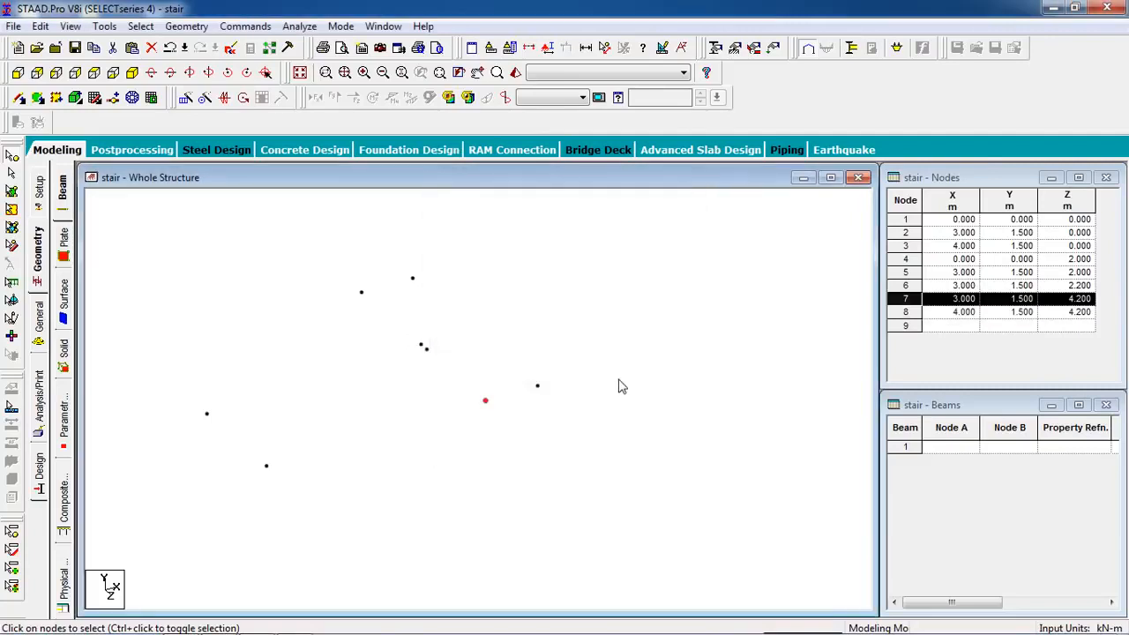
# - Copy the two nodes at X 3, Y 1.5 with Z 2.2 and Z 4.2 by -3 m in the X direction
pyautogui.moveTo(392, 510); pyautogui.dragTo(426, 492, button='middle')
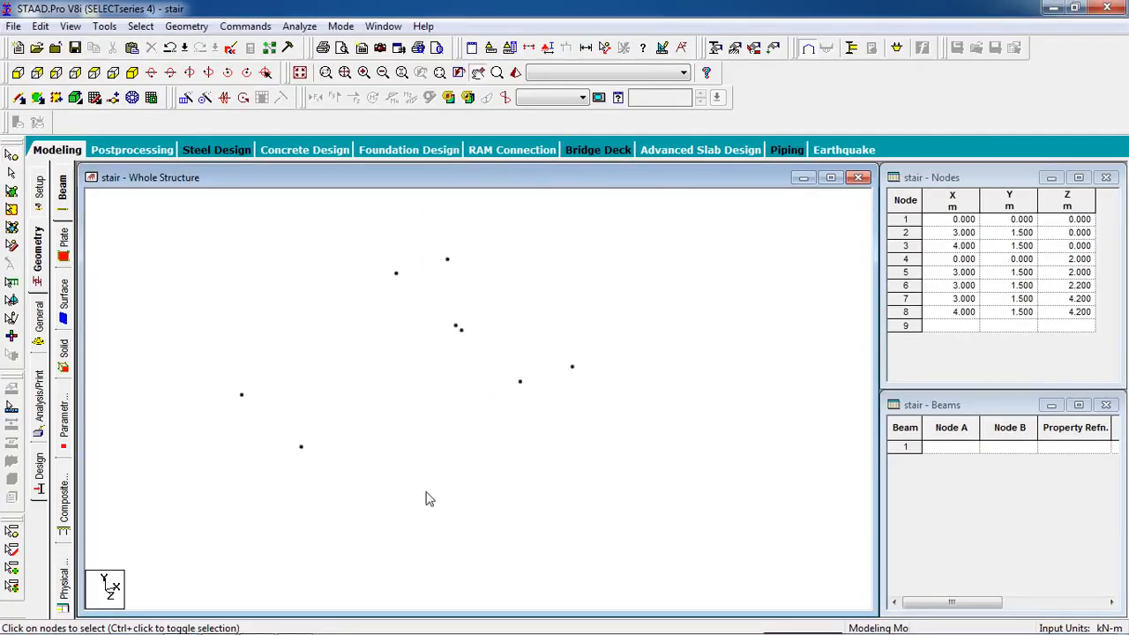
pyautogui.click(519, 381)
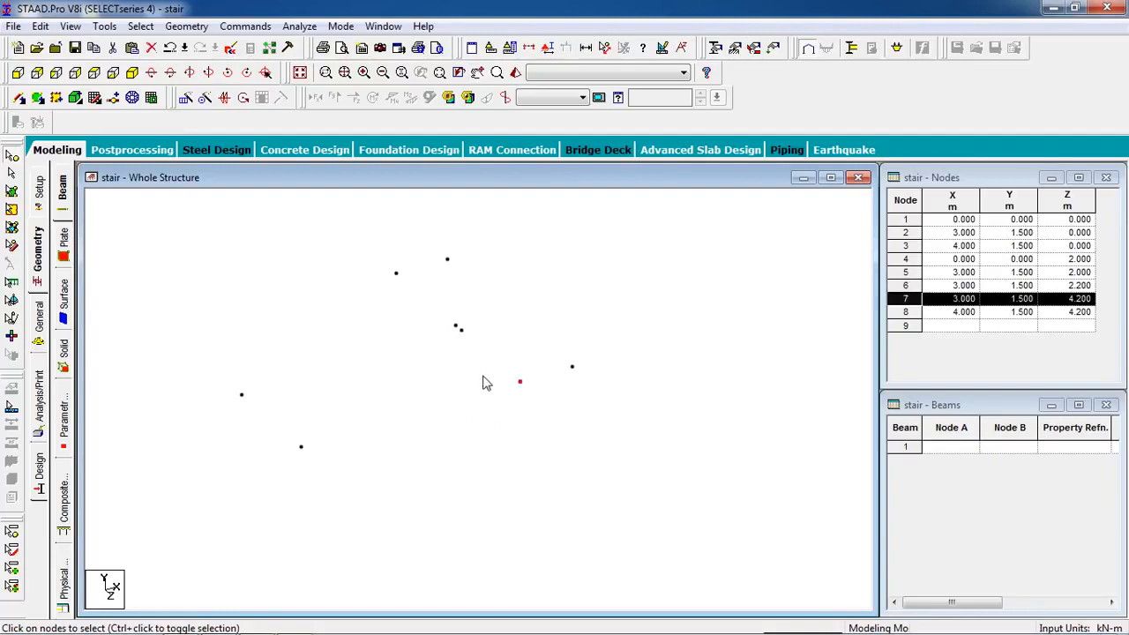
pyautogui.keyDown('ctrl'); pyautogui.click(461, 330); pyautogui.keyUp('ctrl')
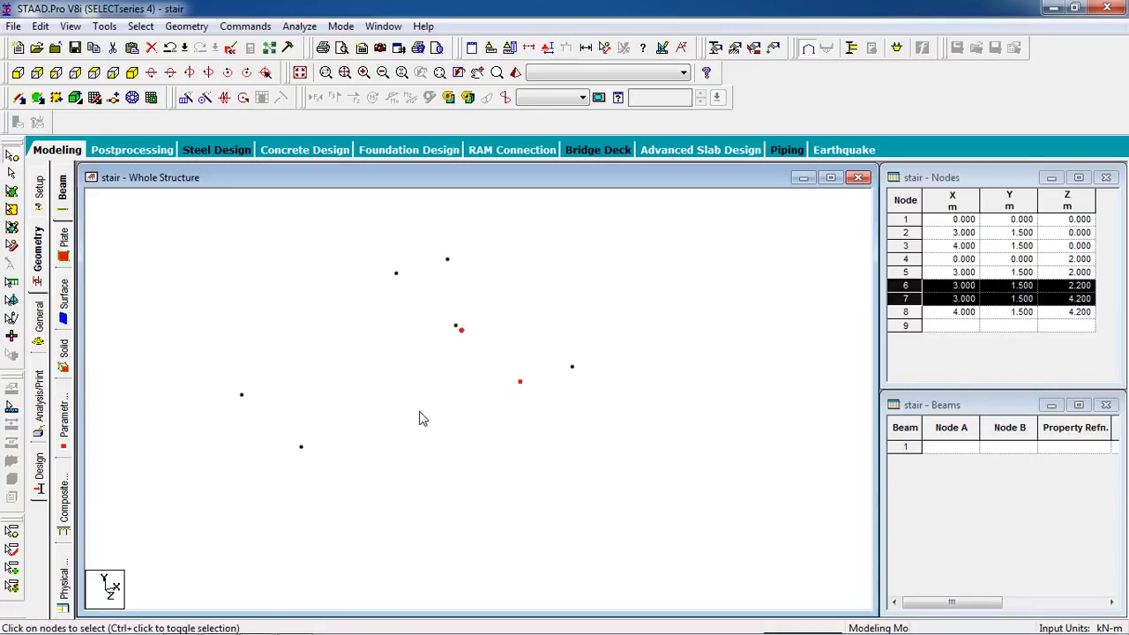
pyautogui.hotkey('ctrl', 'v')
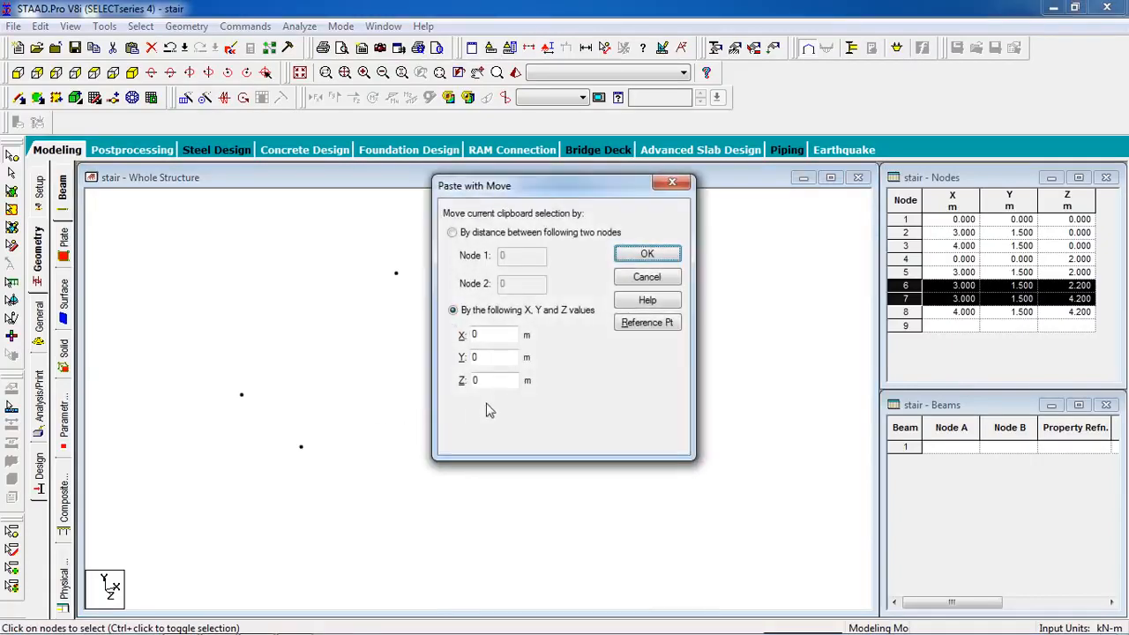
pyautogui.moveTo(482, 334); pyautogui.dragTo(394, 352)
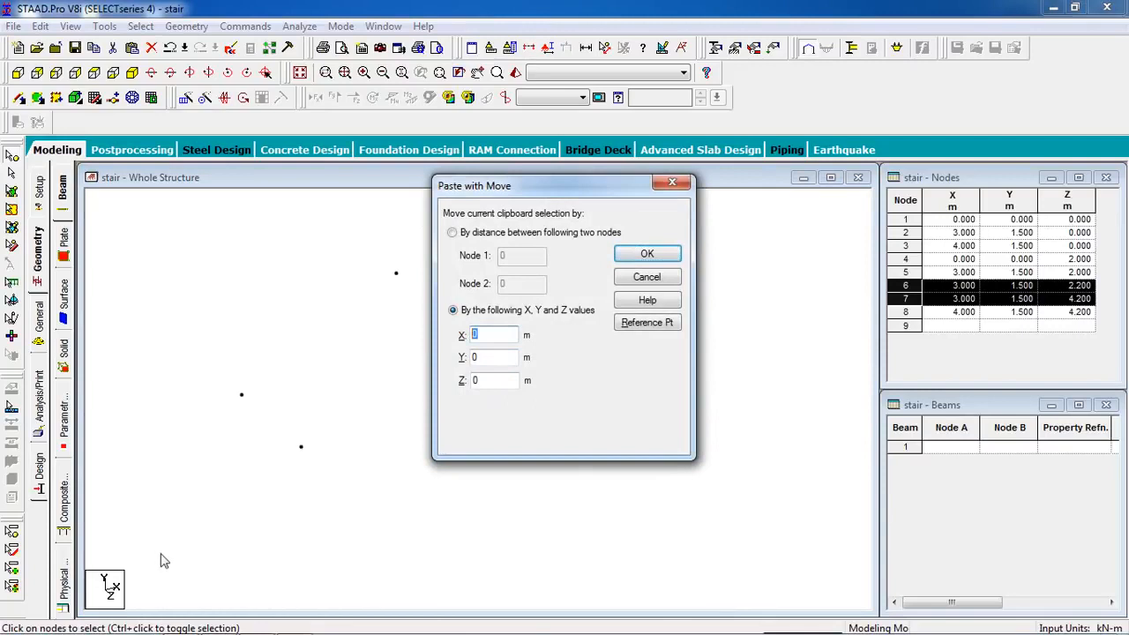
pyautogui.press('BackSpace')
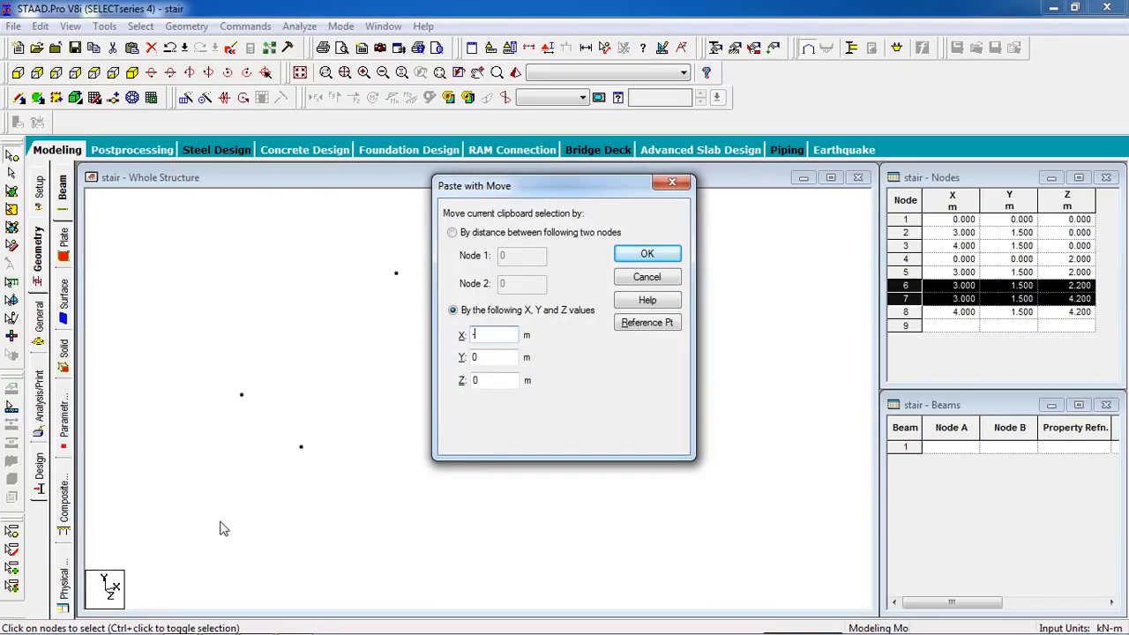
pyautogui.click(665, 260)
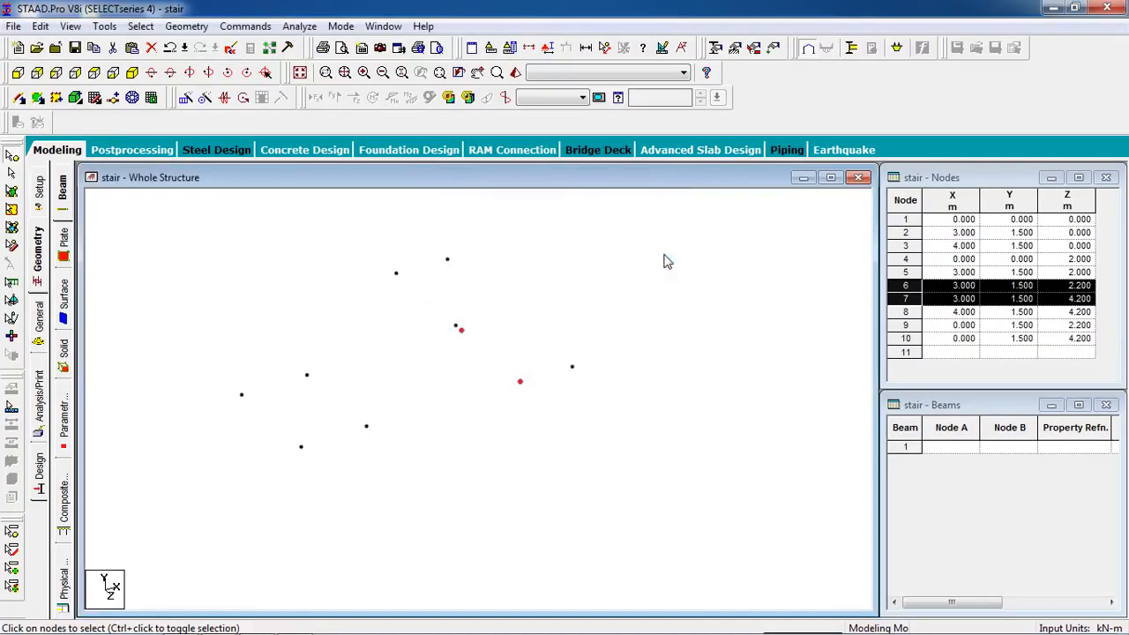
# - Delete the two nodes at X 0, Y 1.5 with Z 2.2 and Z 4.2, declining the auto save
pyautogui.click(16, 76)
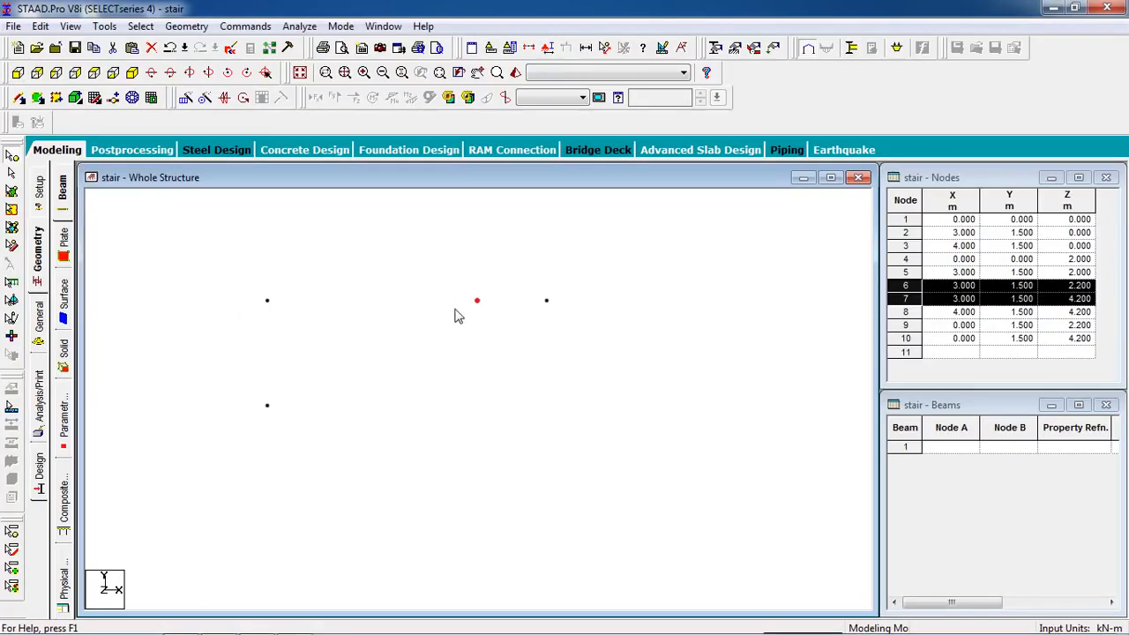
pyautogui.moveTo(327, 333); pyautogui.dragTo(352, 402, button='middle')
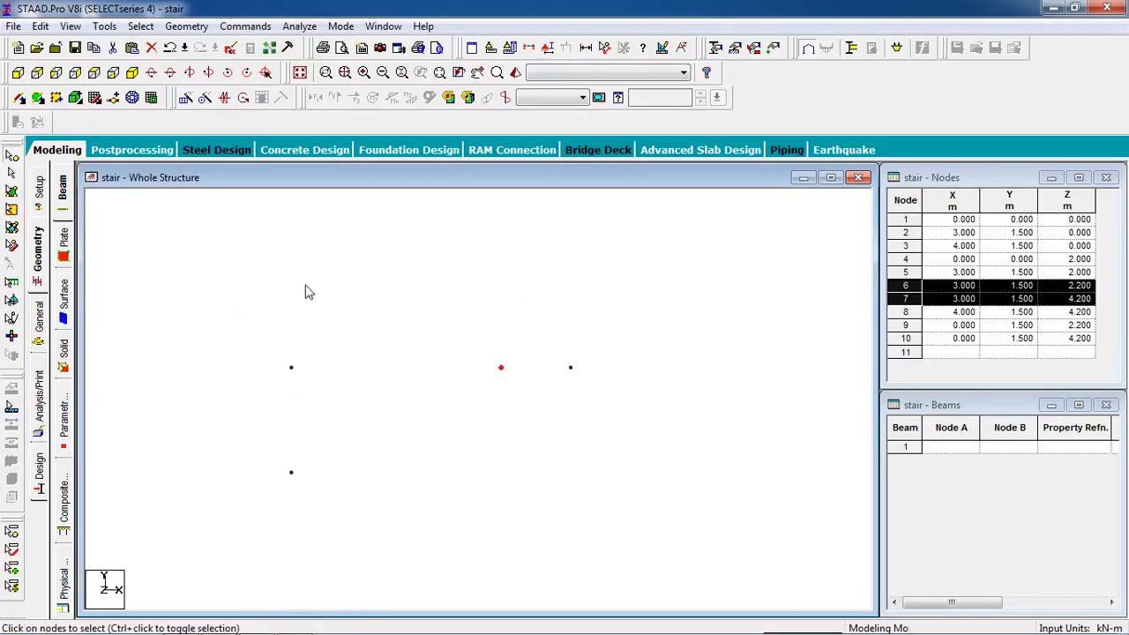
pyautogui.moveTo(315, 345); pyautogui.dragTo(187, 424)
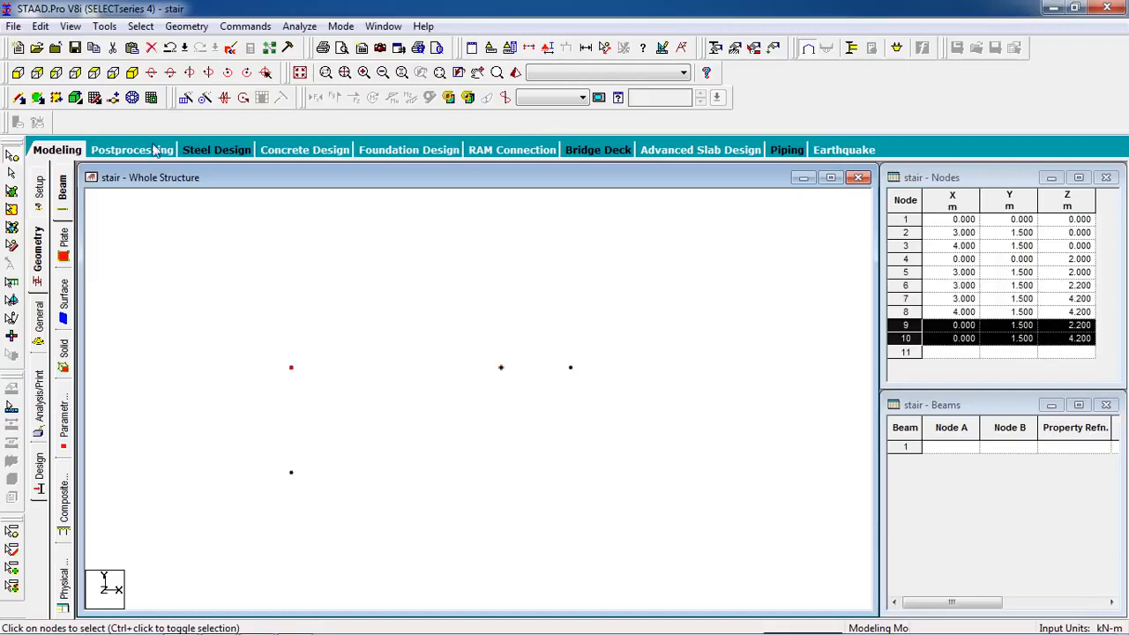
pyautogui.click(133, 74)
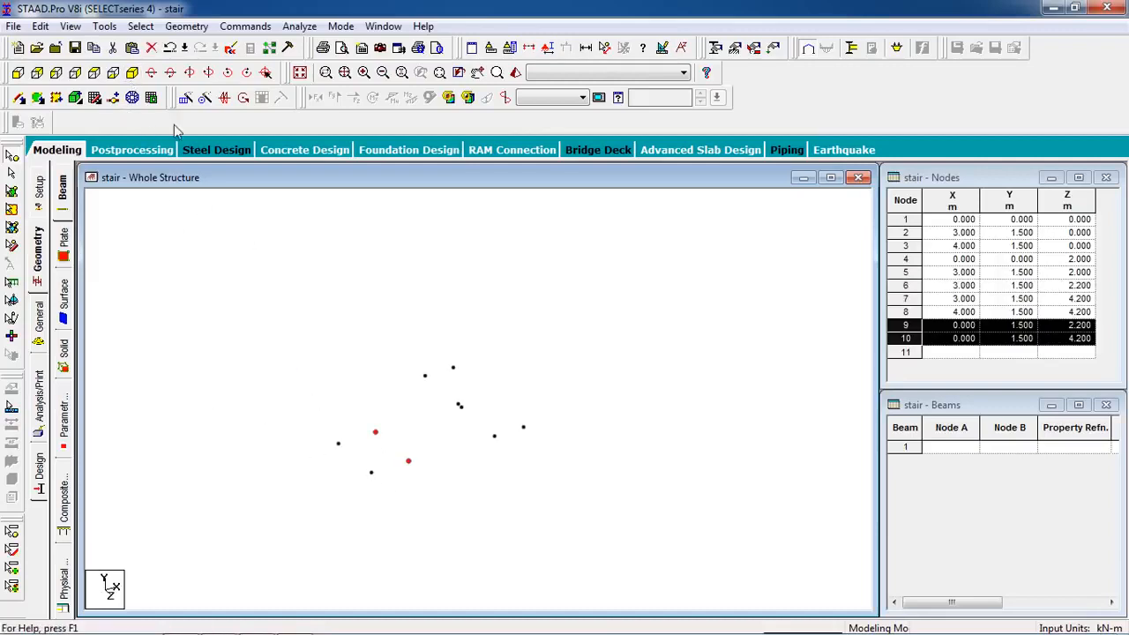
pyautogui.click(18, 73)
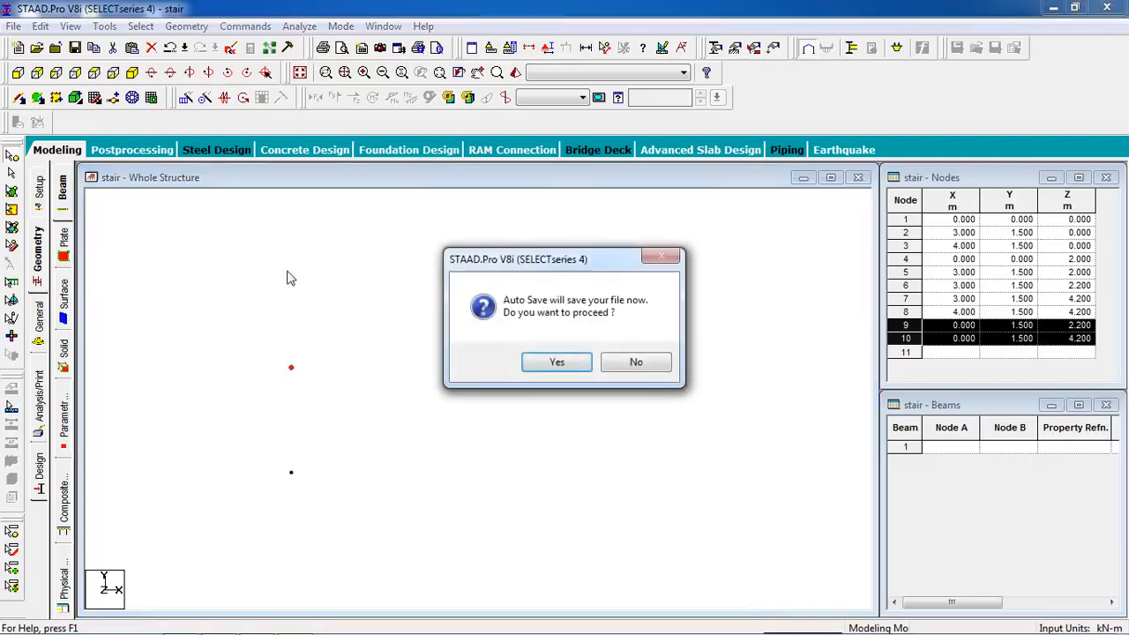
pyautogui.click(667, 363)
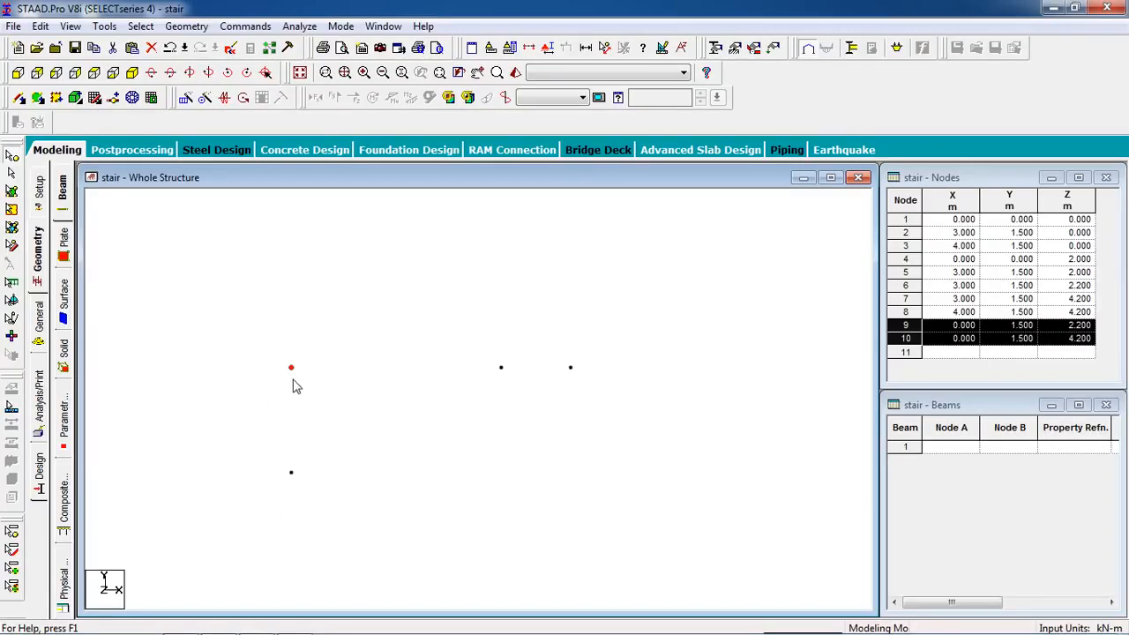
pyautogui.press('Delete')
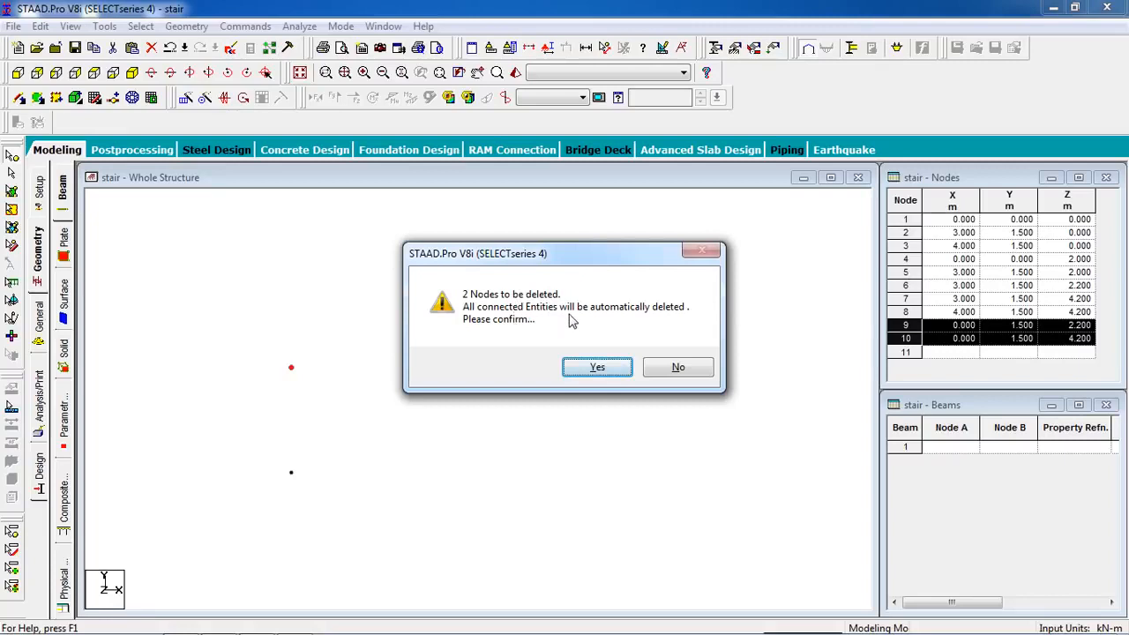
pyautogui.click(595, 365)
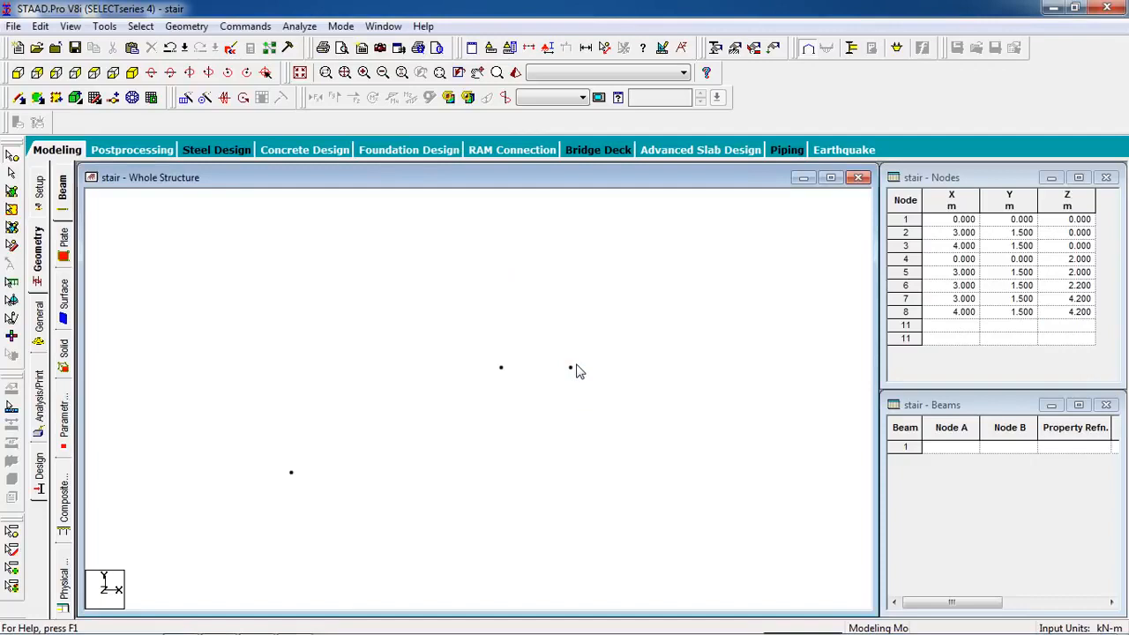
# - Paste the two upper-flight end nodes from the clipboard with a 1.5 m offset in the Y direction
pyautogui.hotkey('ctrl', 'v')
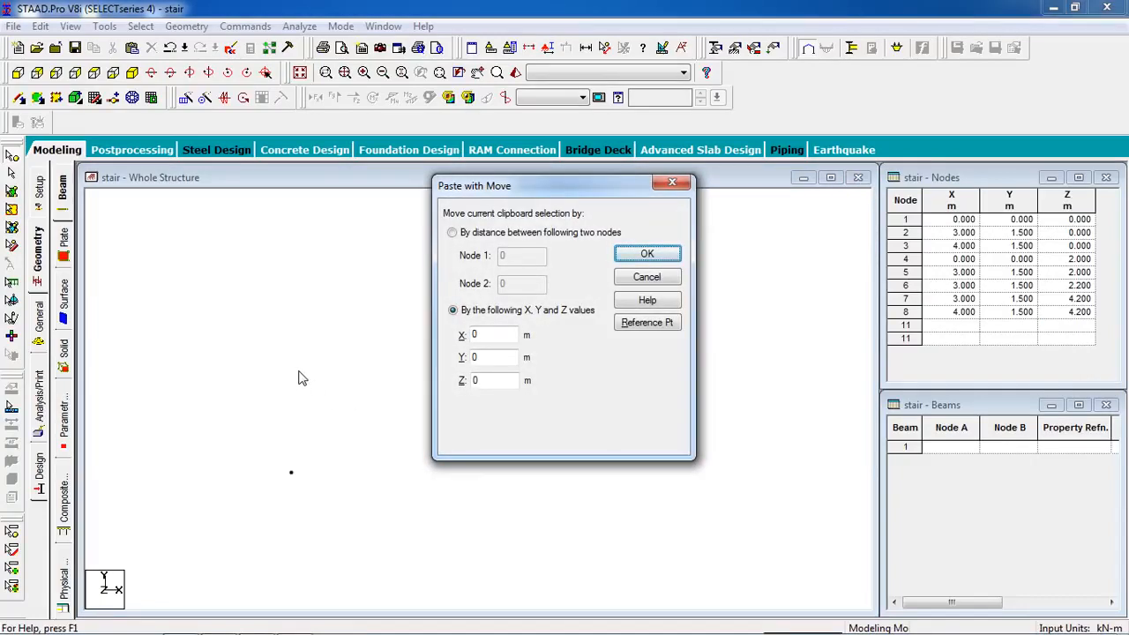
pyautogui.doubleClick(487, 359)
pyautogui.click(647, 254)
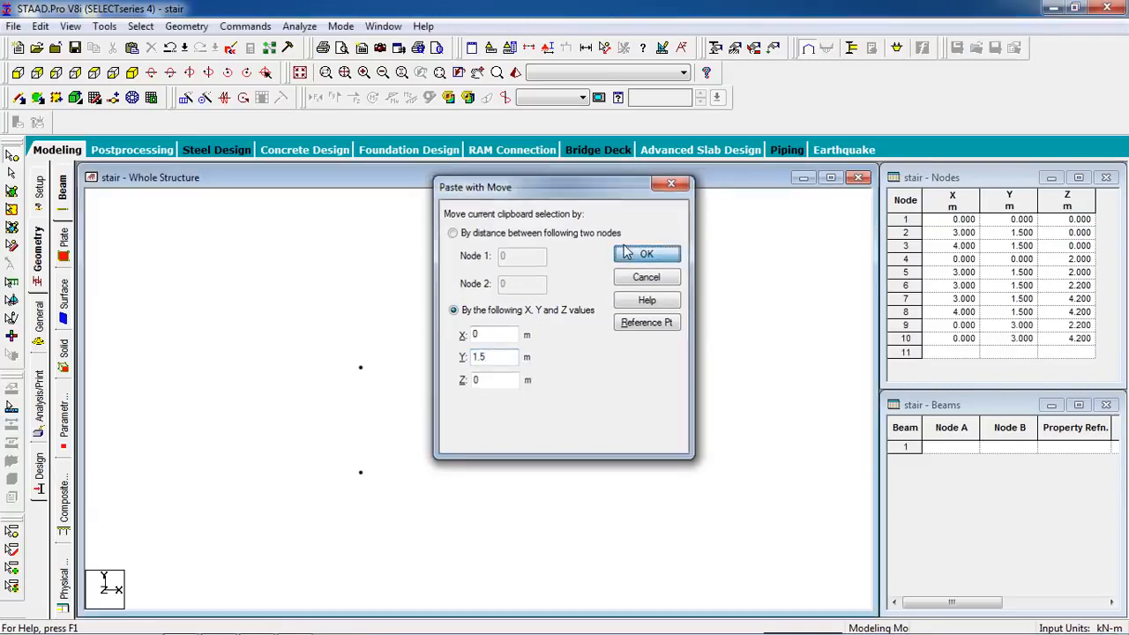
pyautogui.moveTo(417, 423); pyautogui.dragTo(395, 400, button='middle')
pyautogui.scroll(1, 373, 382)
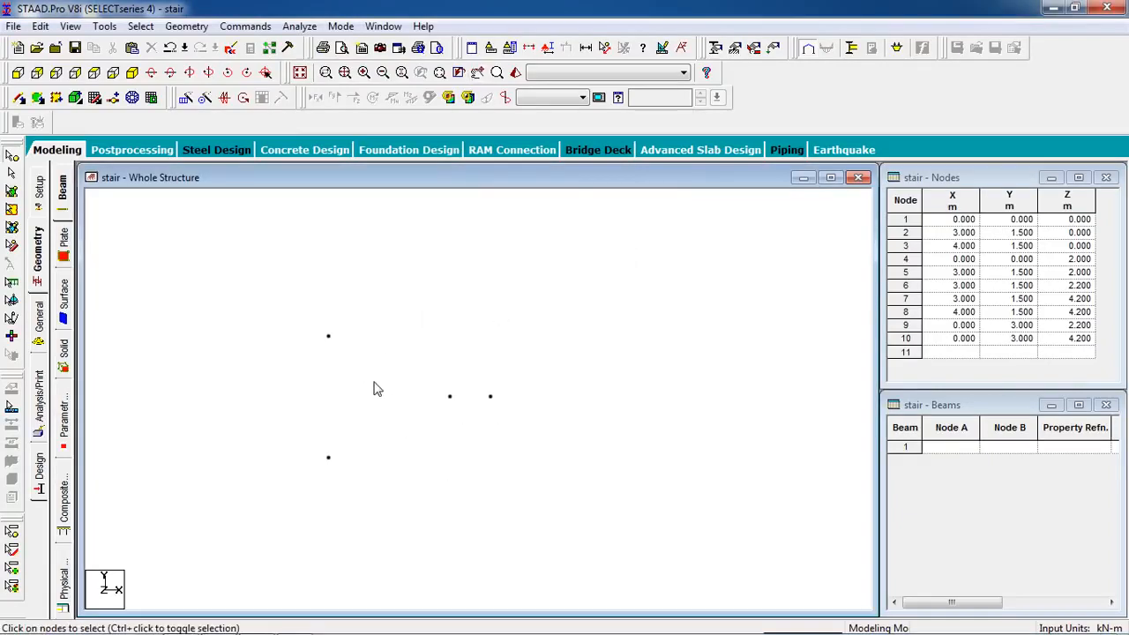
# - Create the four-noded landing plate between X 3 and X 4 at Y 1.5, spanning Z 0 to Z 4.2
pyautogui.click(132, 72)
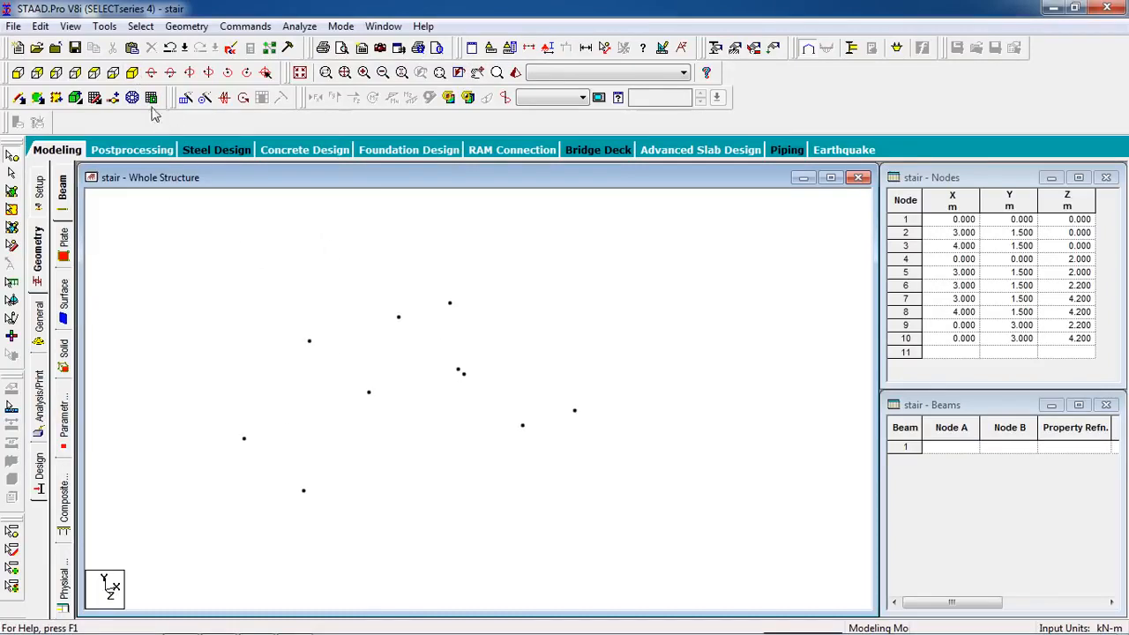
pyautogui.click(96, 76)
pyautogui.click(131, 73)
pyautogui.moveTo(458, 488); pyautogui.dragTo(436, 450, button='middle')
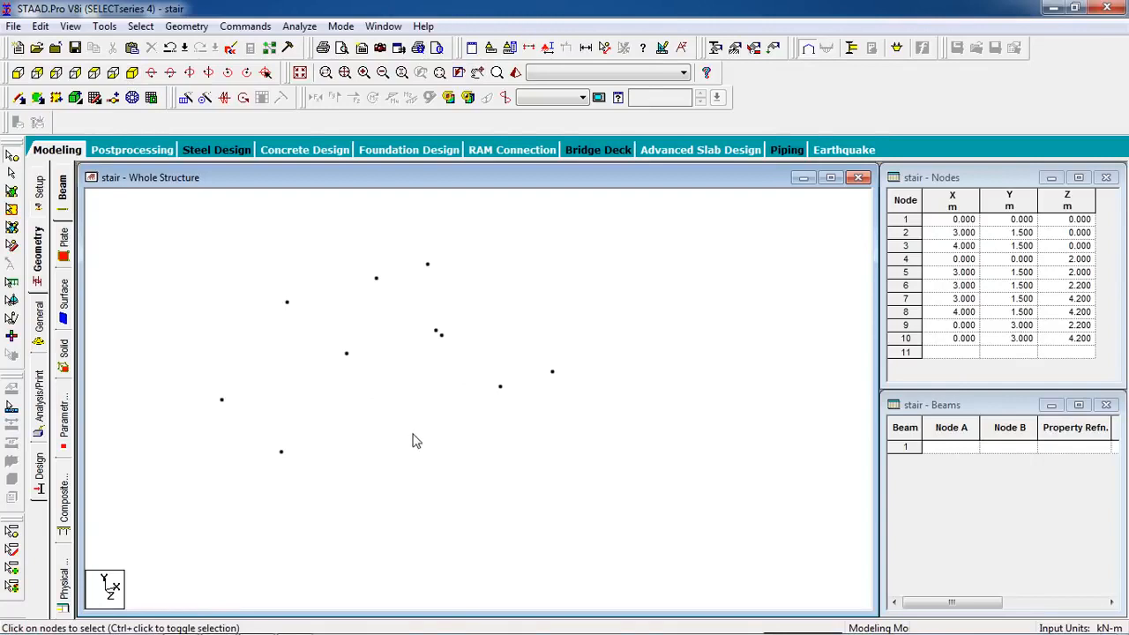
pyautogui.click(11, 209)
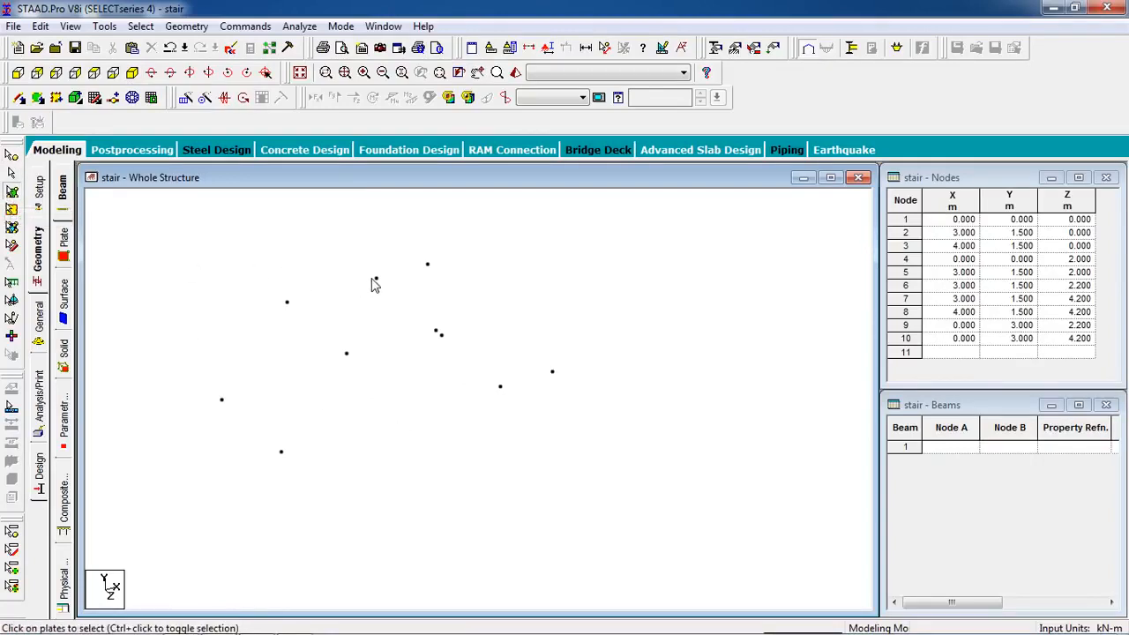
pyautogui.click(39, 99)
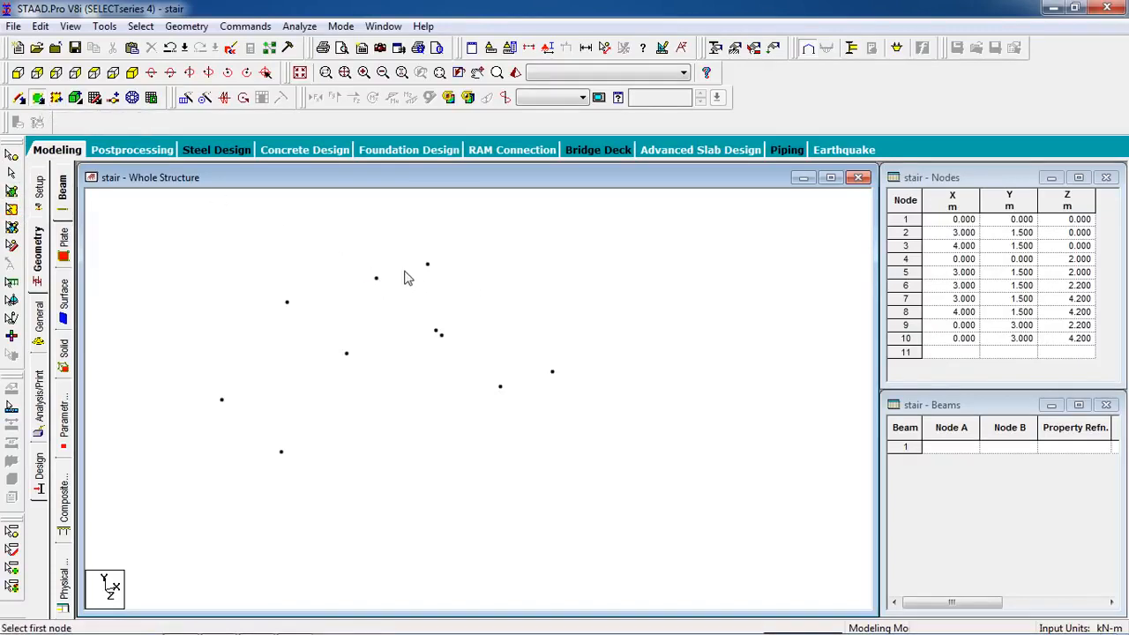
pyautogui.click(378, 279)
pyautogui.click(428, 265)
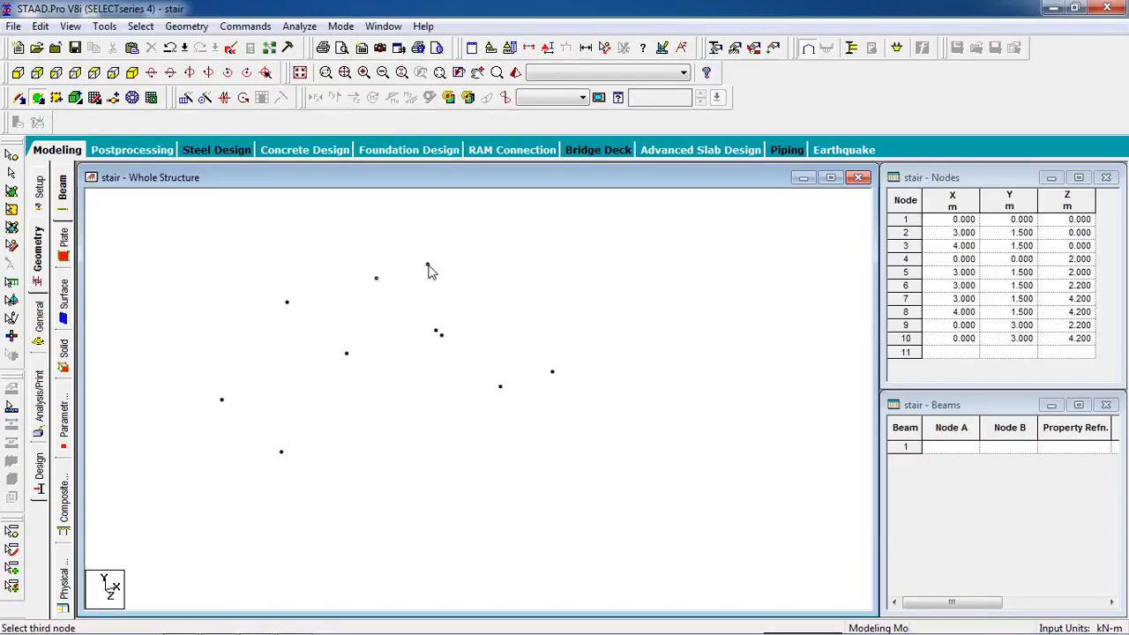
pyautogui.click(552, 372)
pyautogui.click(501, 387)
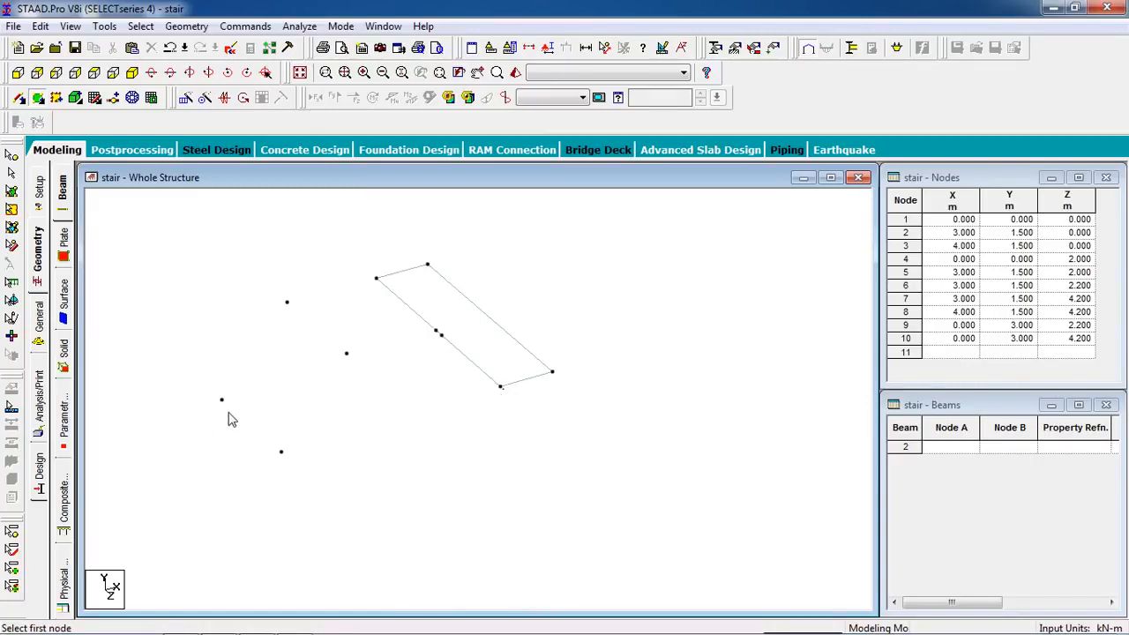
# - Create the four-noded lower-flight plate from the X 0, Y 0 nodes to the X 3, Y 1.5 nodes, between Z 0 and Z 2
pyautogui.click(113, 72)
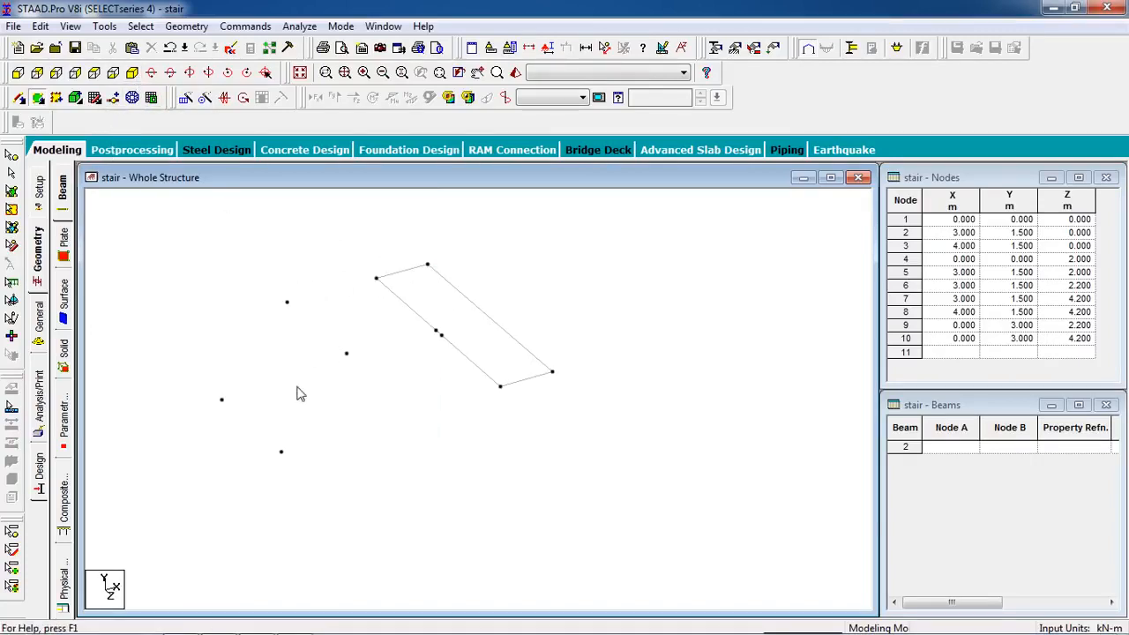
pyautogui.click(221, 400)
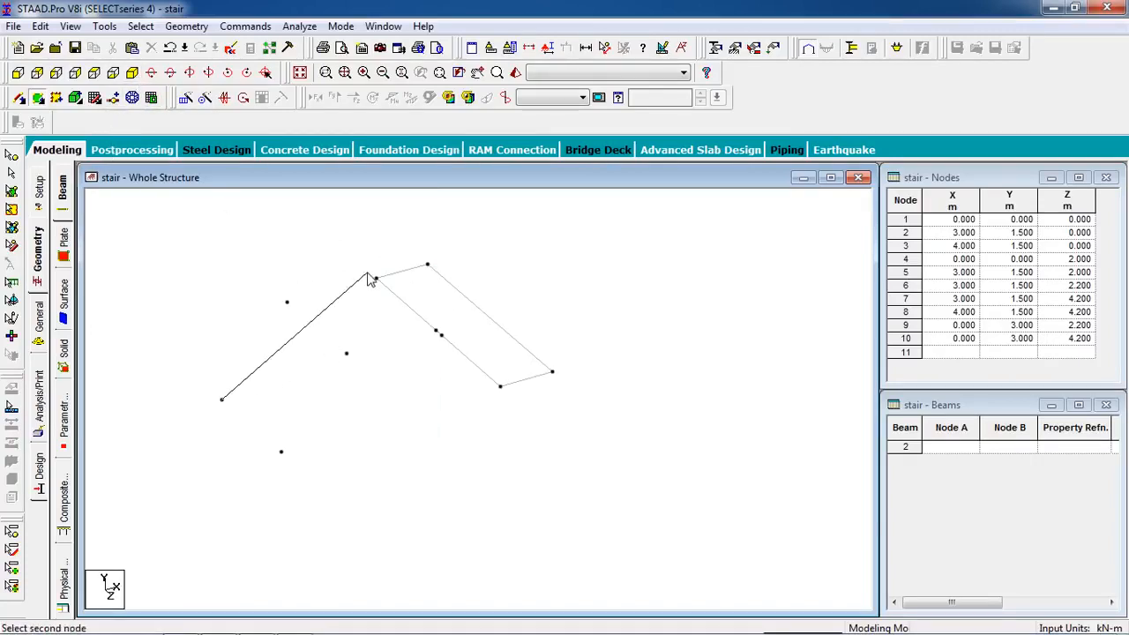
pyautogui.click(375, 279)
pyautogui.click(435, 331)
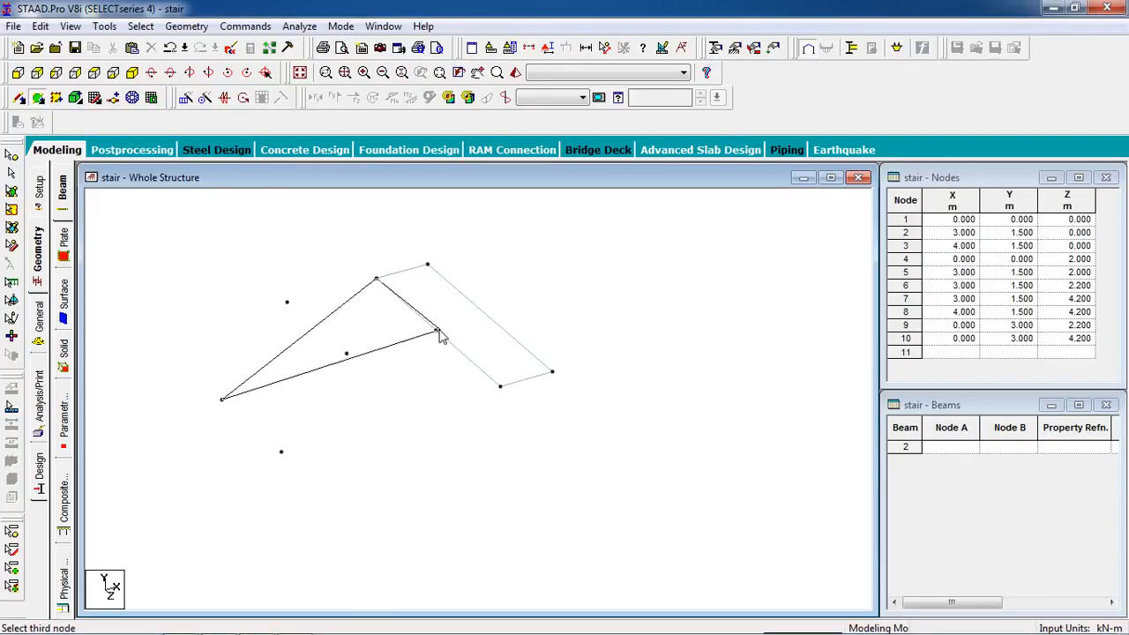
pyautogui.click(281, 452)
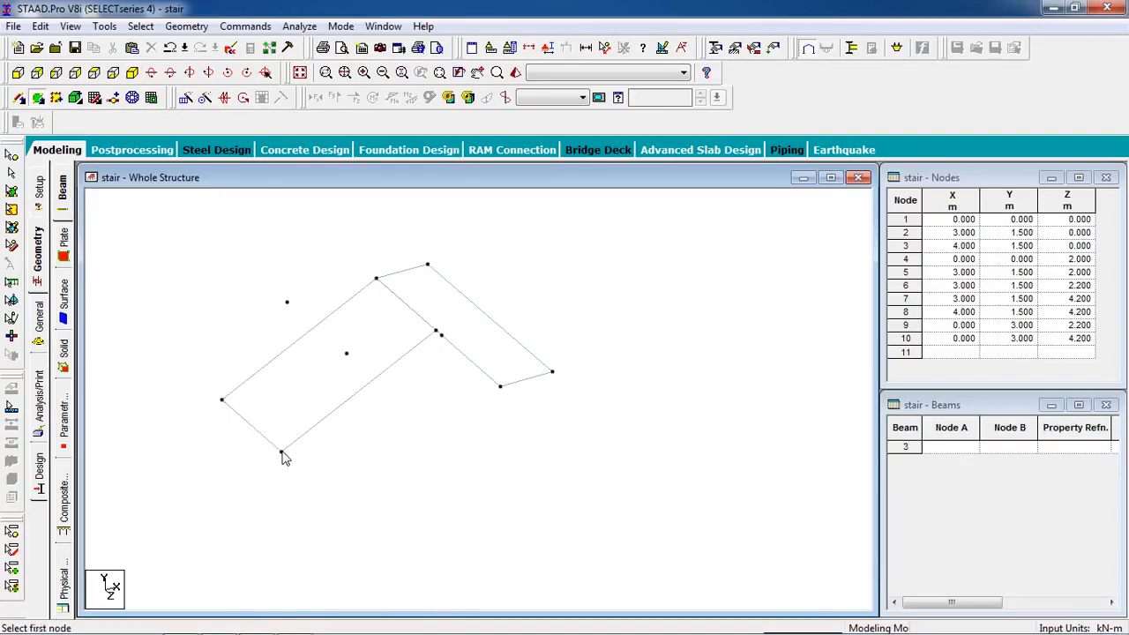
# - Create the four-noded upper-flight plate from the X 3, Y 1.5 nodes to the X 0, Y 3 nodes, between Z 2.2 and Z 4.2
pyautogui.click(440, 333)
pyautogui.click(286, 302)
pyautogui.click(348, 354)
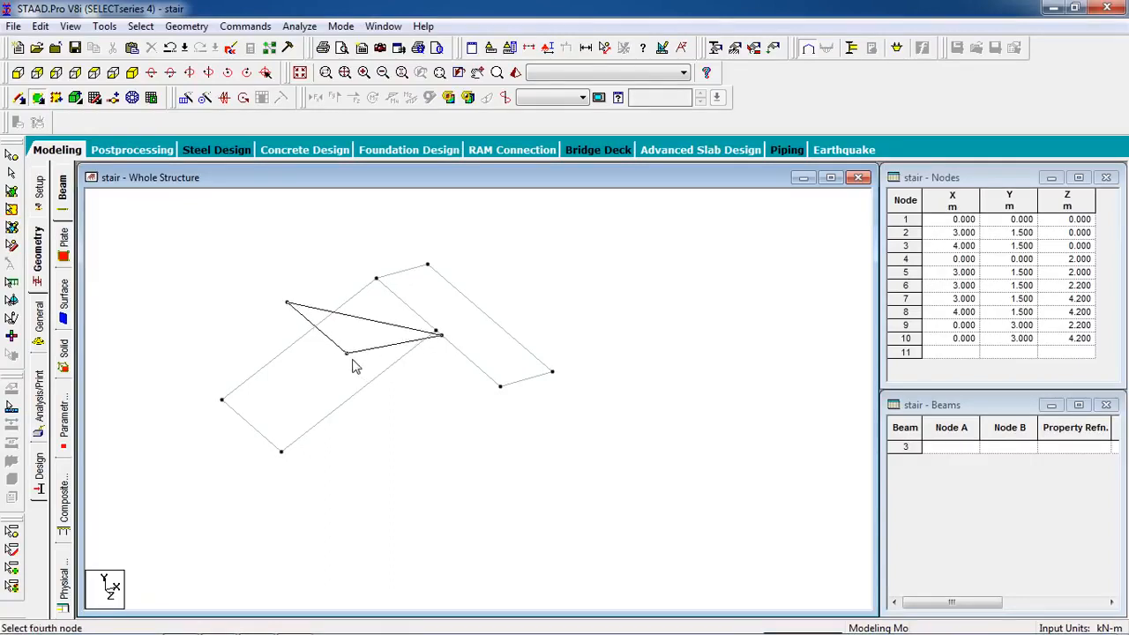
pyautogui.click(501, 388)
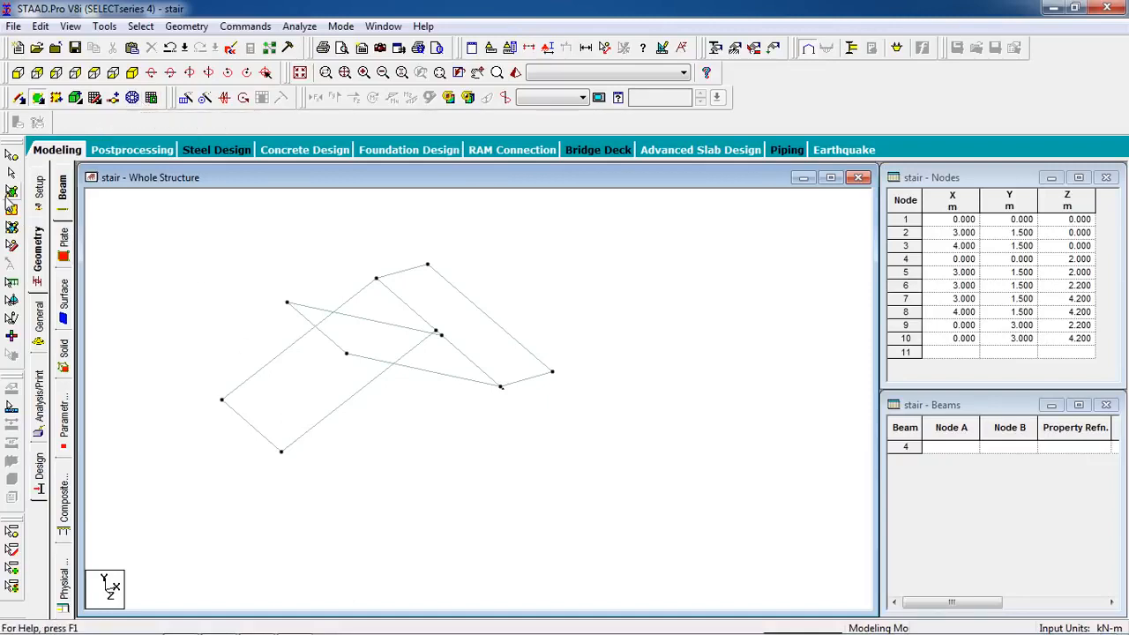
# - Generate a quadrilateral mesh on the lower-flight plate with 10 divisions per side and quadrilateral elements
pyautogui.click(11, 192)
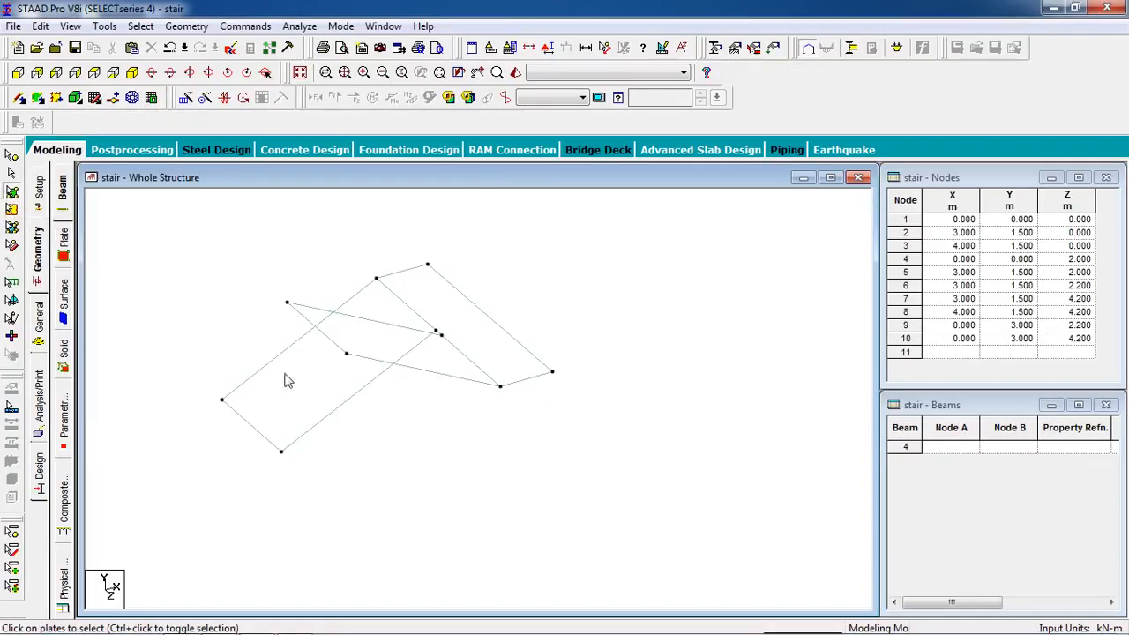
pyautogui.click(310, 392)
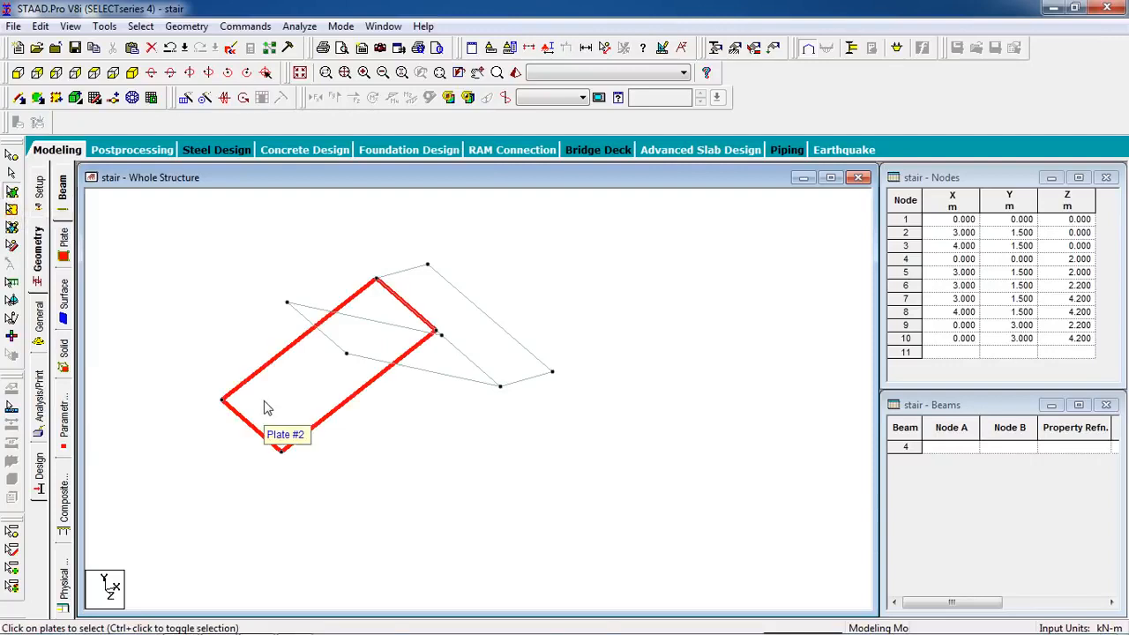
pyautogui.rightClick(268, 408)
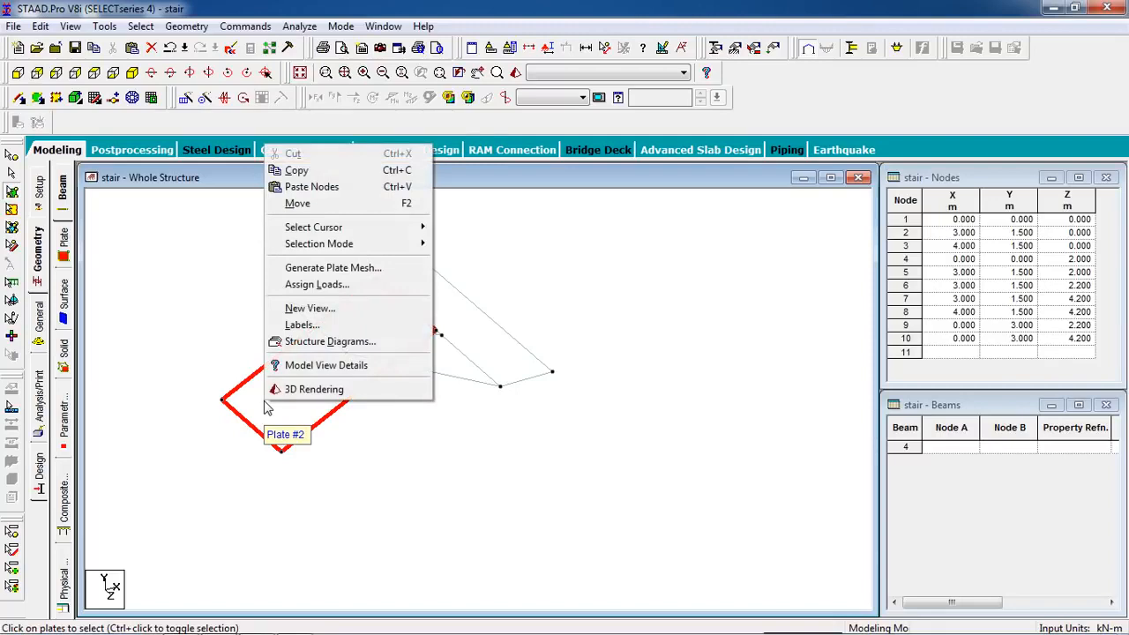
pyautogui.click(368, 278)
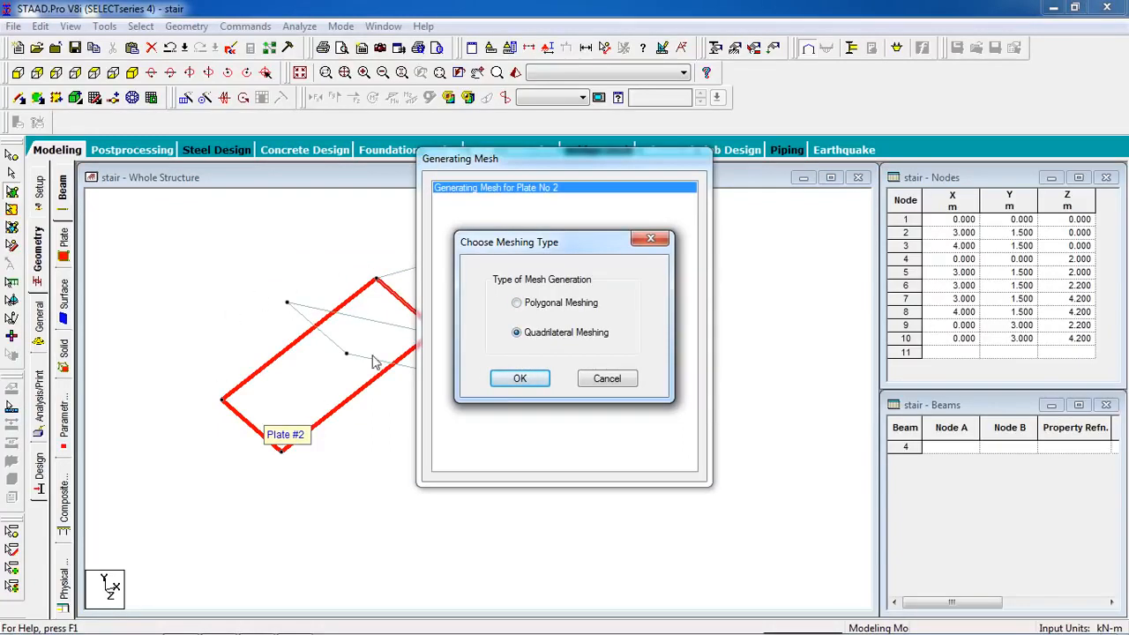
pyautogui.click(509, 378)
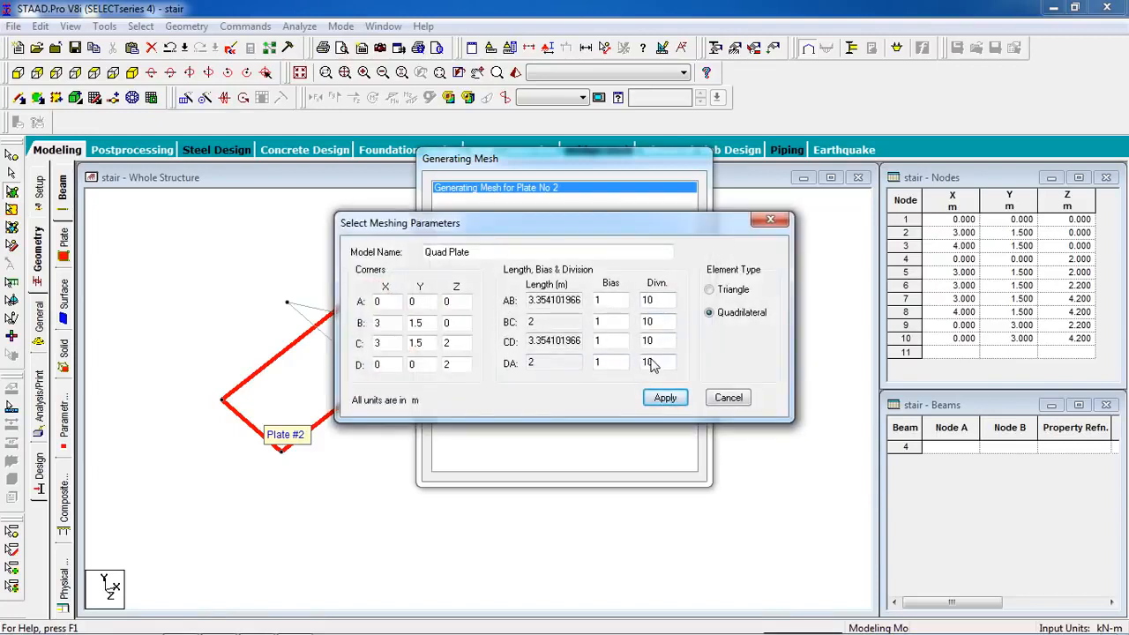
pyautogui.click(663, 398)
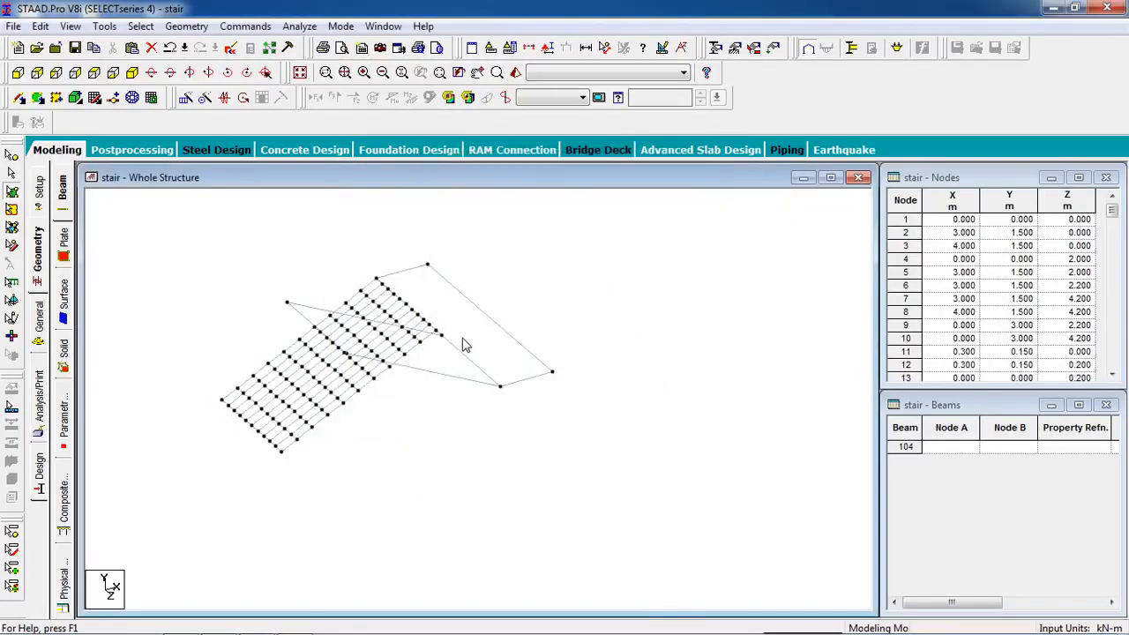
# - Generate a plate mesh on the landing plate using the quadrilateral meshing type
pyautogui.click(478, 349)
pyautogui.rightClick(483, 351)
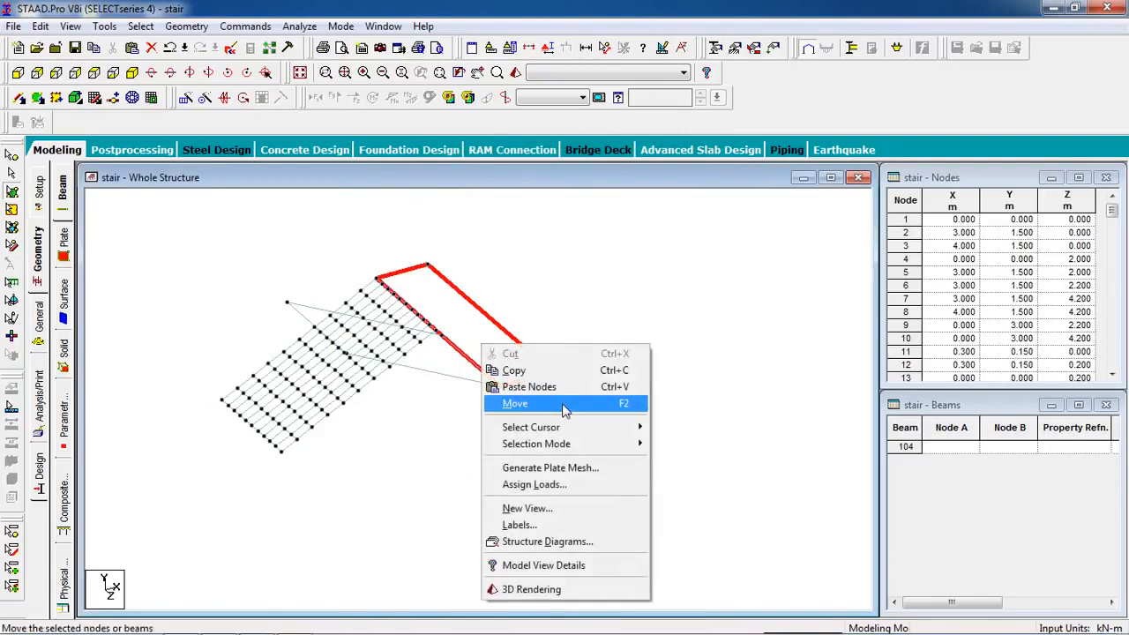
pyautogui.click(569, 469)
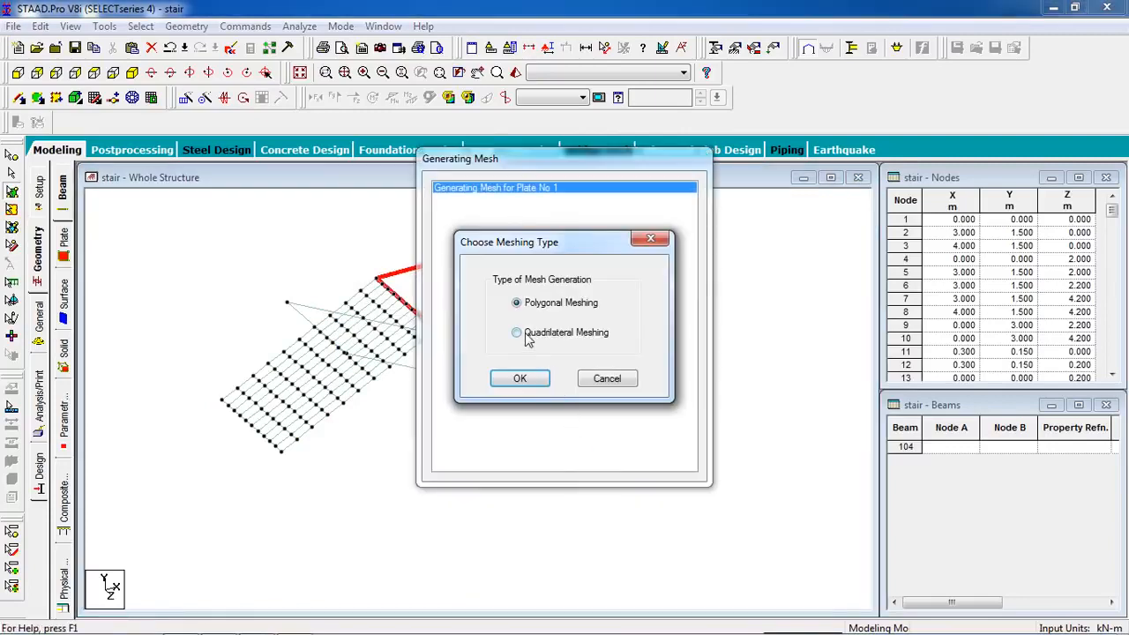
pyautogui.click(527, 337)
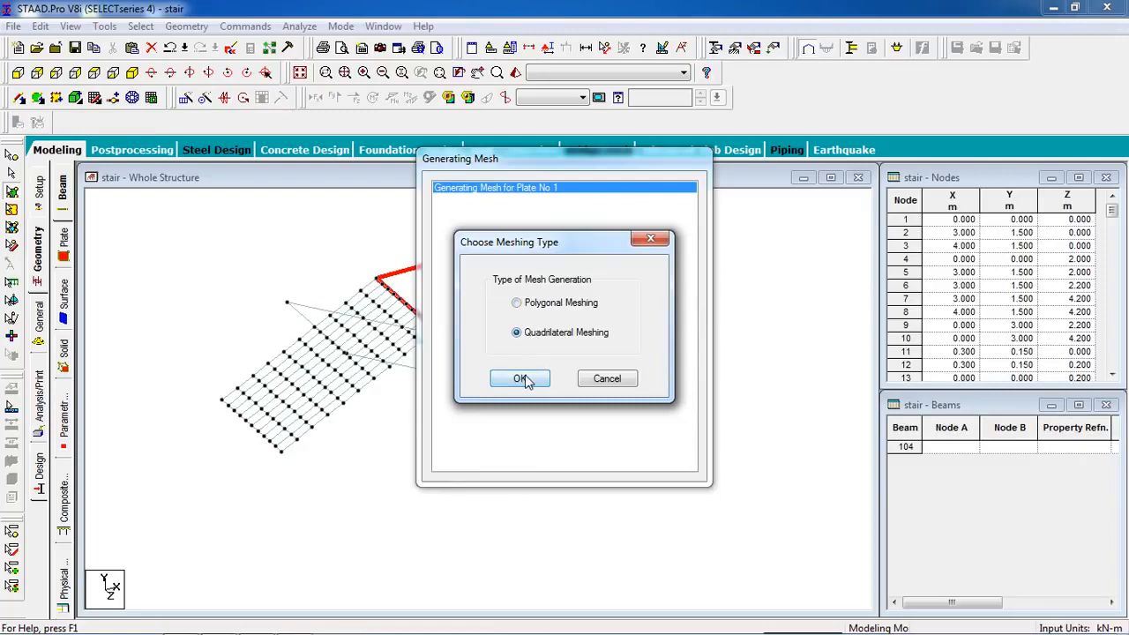
pyautogui.click(520, 378)
pyautogui.click(653, 398)
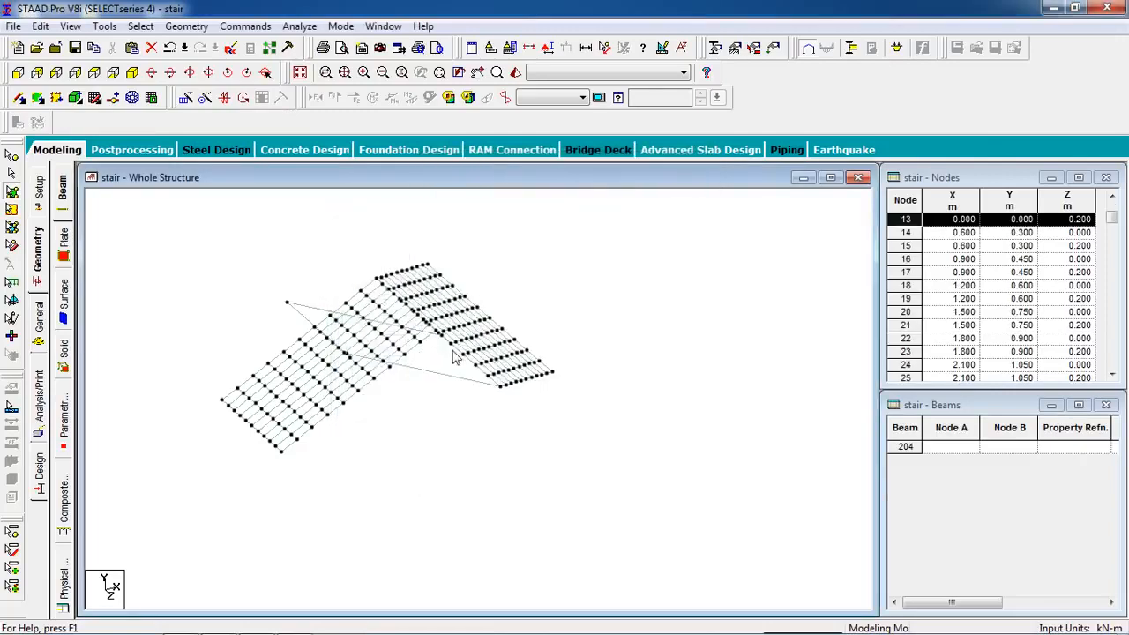
# - Generate a quadrilateral mesh on the upper-flight plate with 10 divisions per side and quadrilateral elements
pyautogui.rightClick(436, 360)
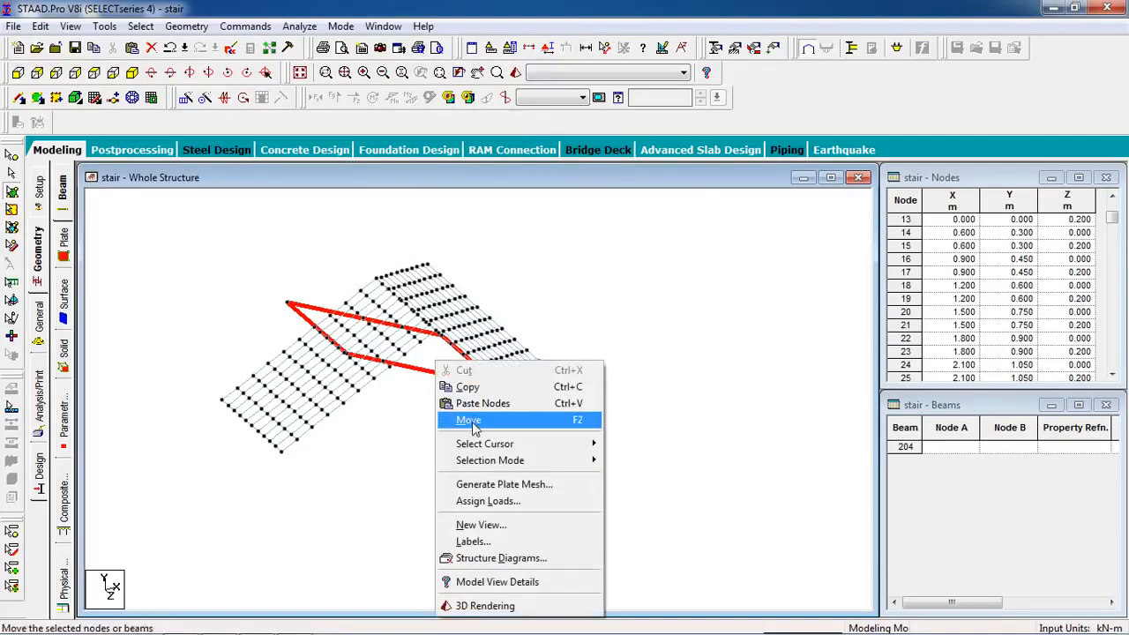
pyautogui.click(484, 486)
pyautogui.click(550, 339)
pyautogui.click(521, 379)
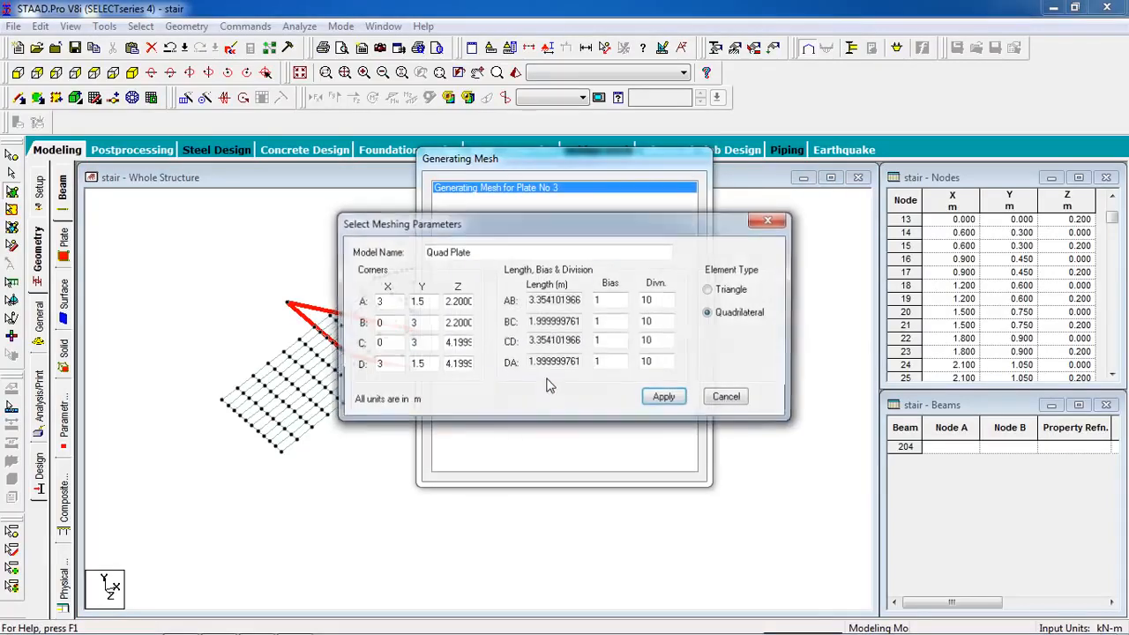
pyautogui.click(661, 399)
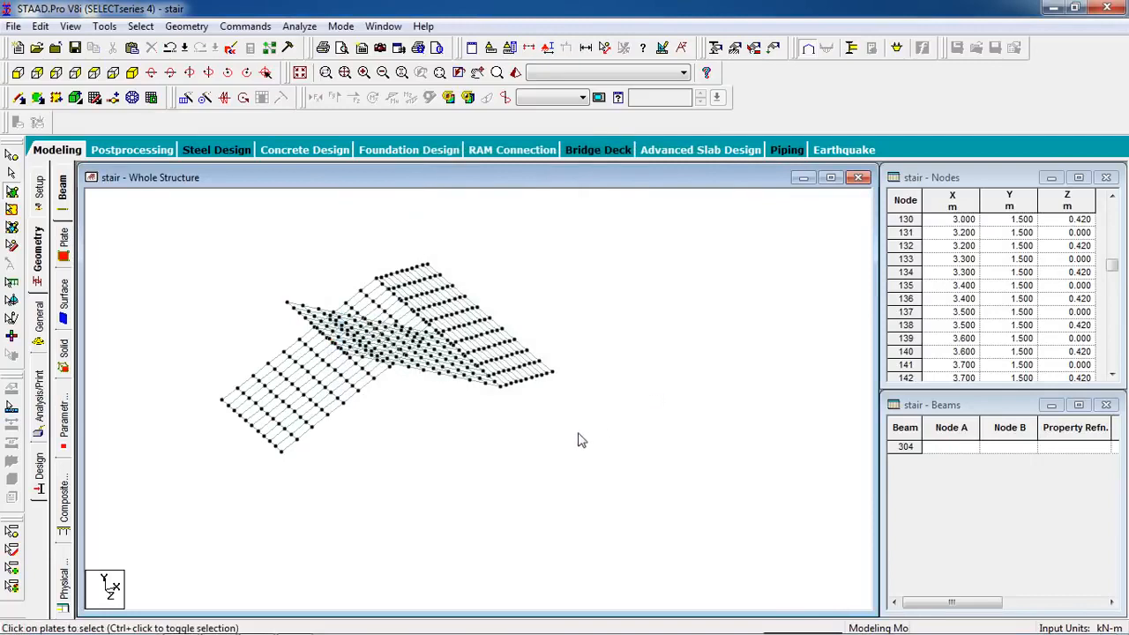
# - Create a fixed support definition for the stair model
pyautogui.moveTo(367, 484); pyautogui.dragTo(403, 502, button='middle')
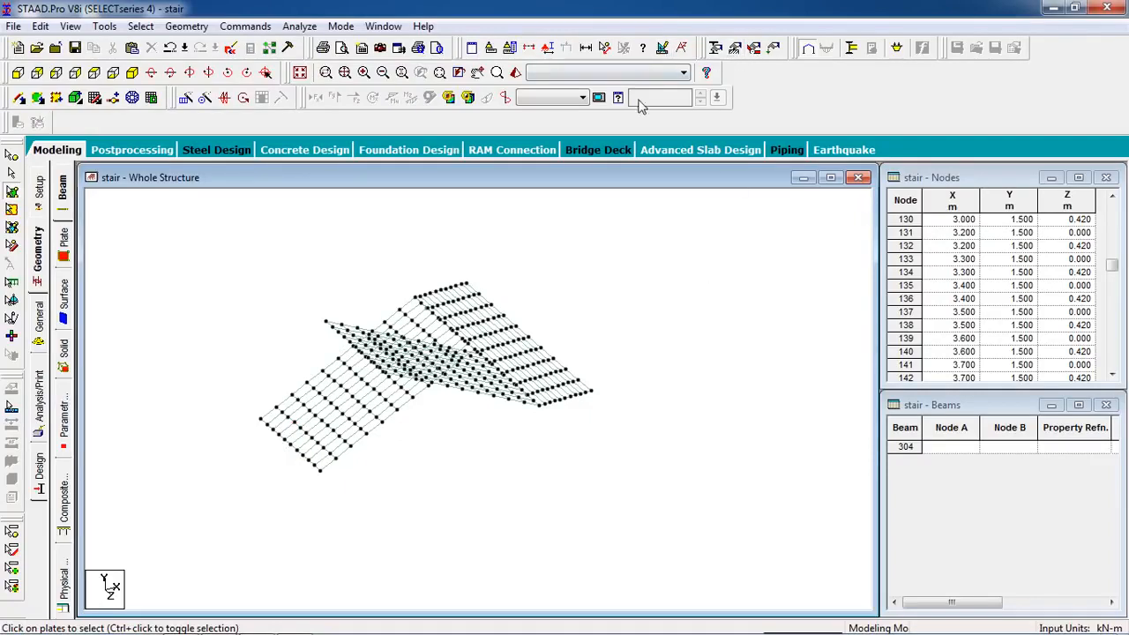
pyautogui.click(18, 73)
pyautogui.scroll(8, 477, 379)
pyautogui.moveTo(602, 432); pyautogui.dragTo(669, 447, button='middle')
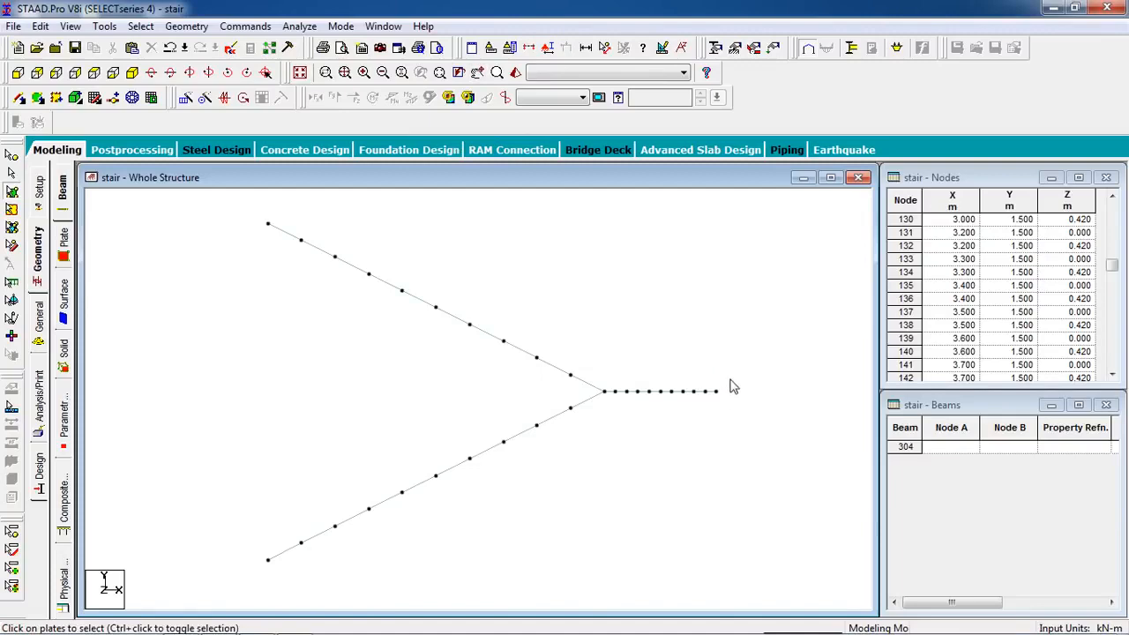
pyautogui.click(733, 48)
pyautogui.moveTo(95, 51); pyautogui.dragTo(900, 115)
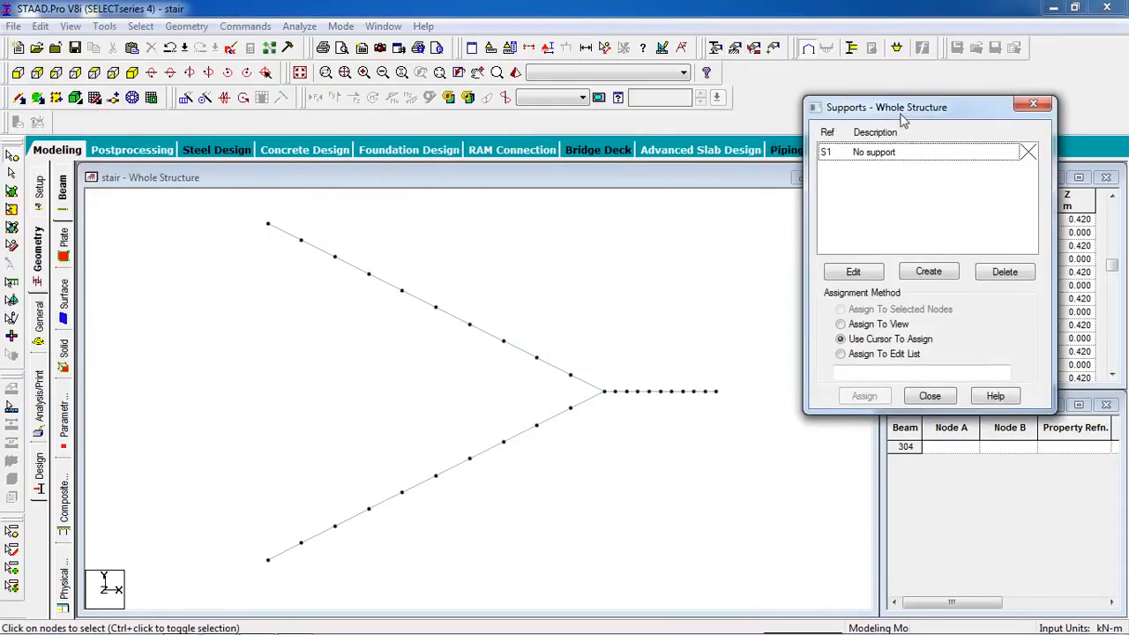
pyautogui.click(908, 271)
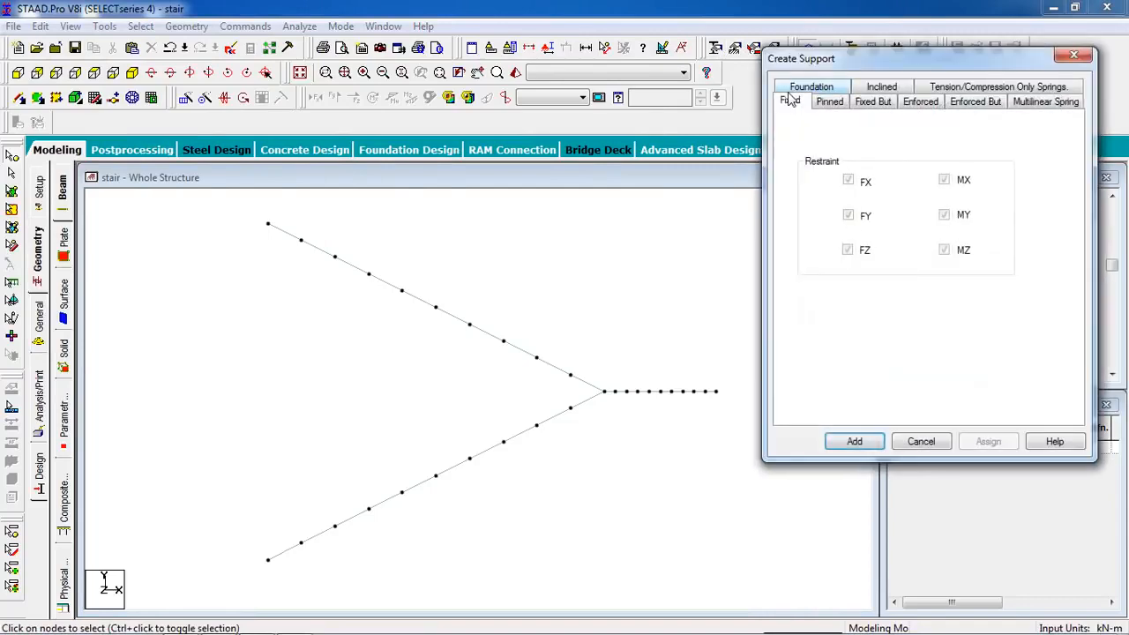
pyautogui.click(868, 445)
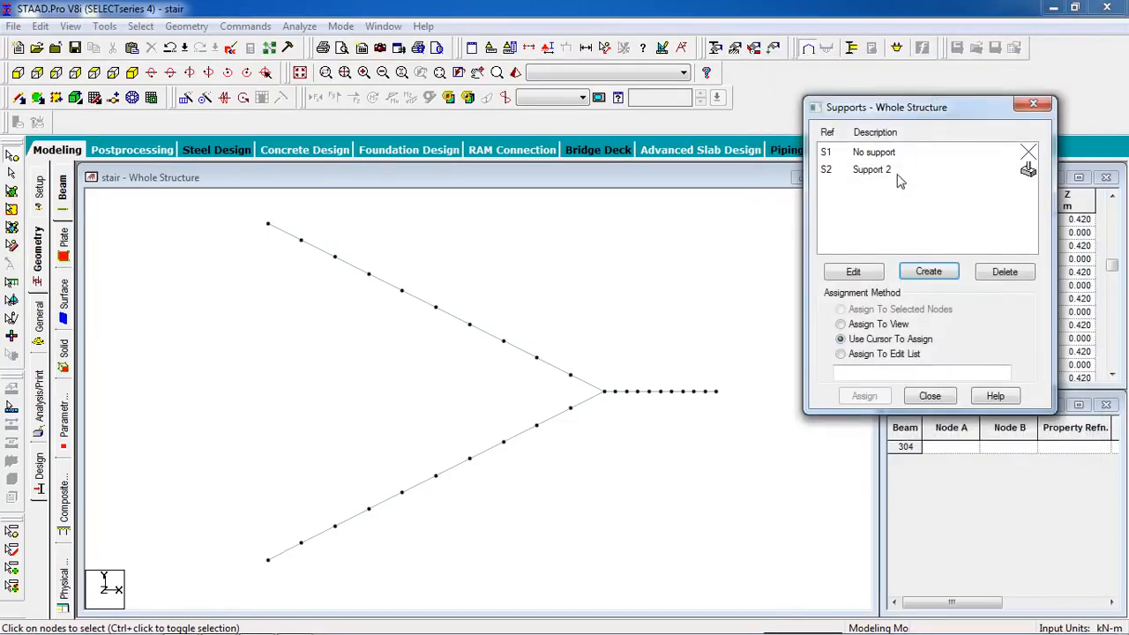
# - Assign the Support 2 fixed support to the nodes along the outer edges of both flights and the landing
pyautogui.moveTo(561, 314)
pyautogui.mouseDown(button='middle')
pyautogui.moveTo(616, 343)
pyautogui.moveTo(572, 297)
pyautogui.mouseUp(button='middle')
pyautogui.scroll(-1, 625, 331)
pyautogui.click(860, 170)
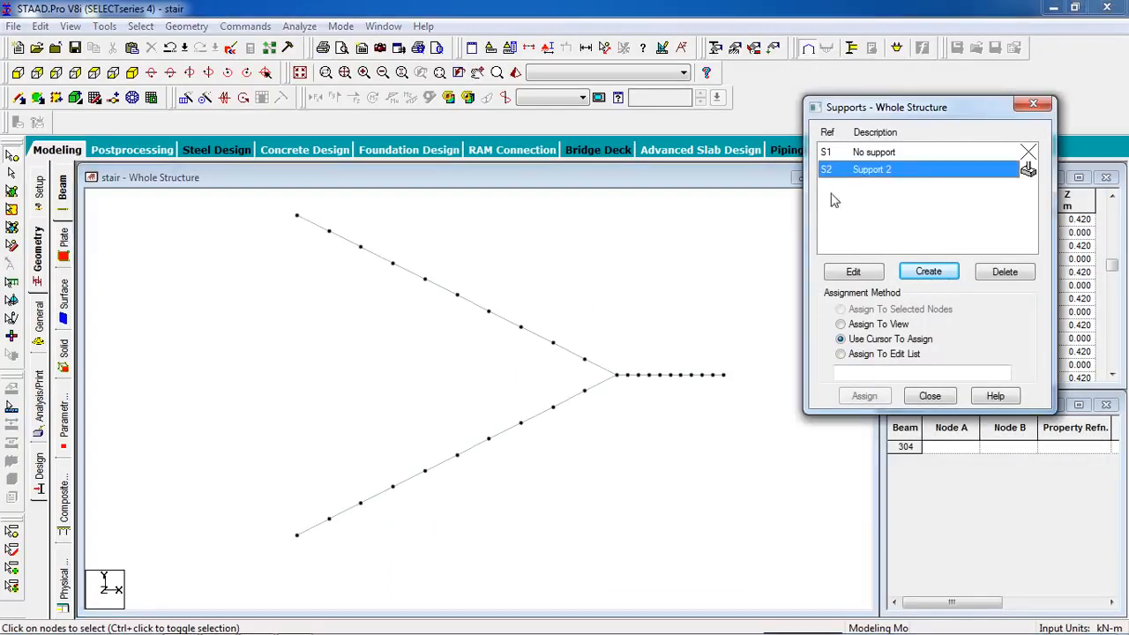
pyautogui.moveTo(755, 348); pyautogui.dragTo(723, 392)
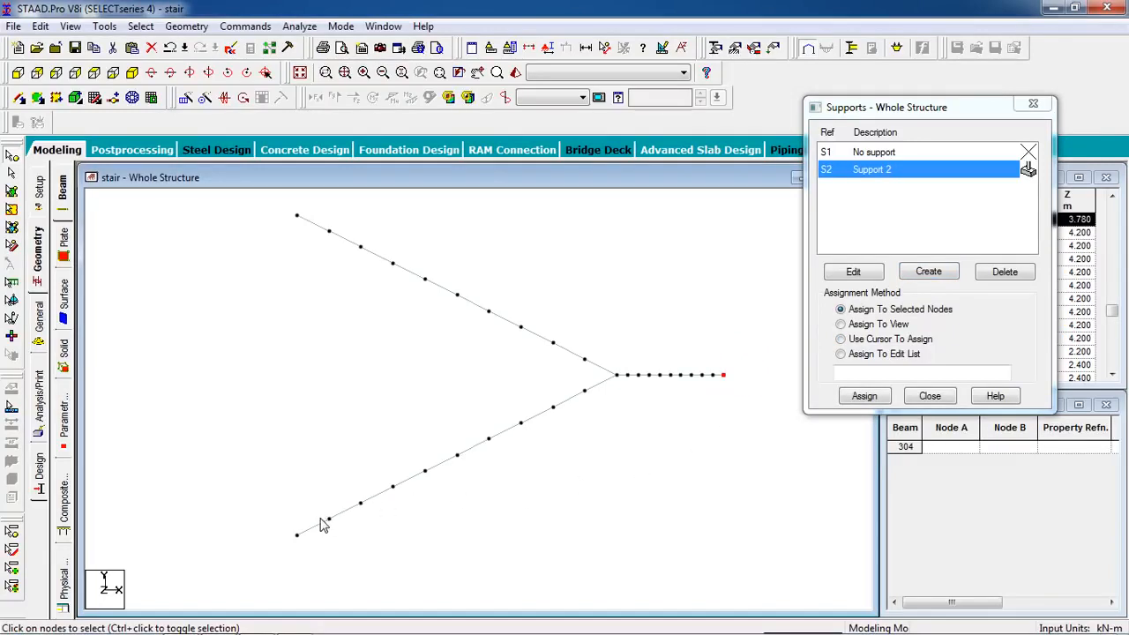
pyautogui.keyDown('ctrl'); pyautogui.moveTo(313, 522); pyautogui.dragTo(280, 553); pyautogui.keyUp('ctrl')
pyautogui.keyDown('ctrl'); pyautogui.moveTo(312, 204); pyautogui.dragTo(261, 251); pyautogui.keyUp('ctrl')
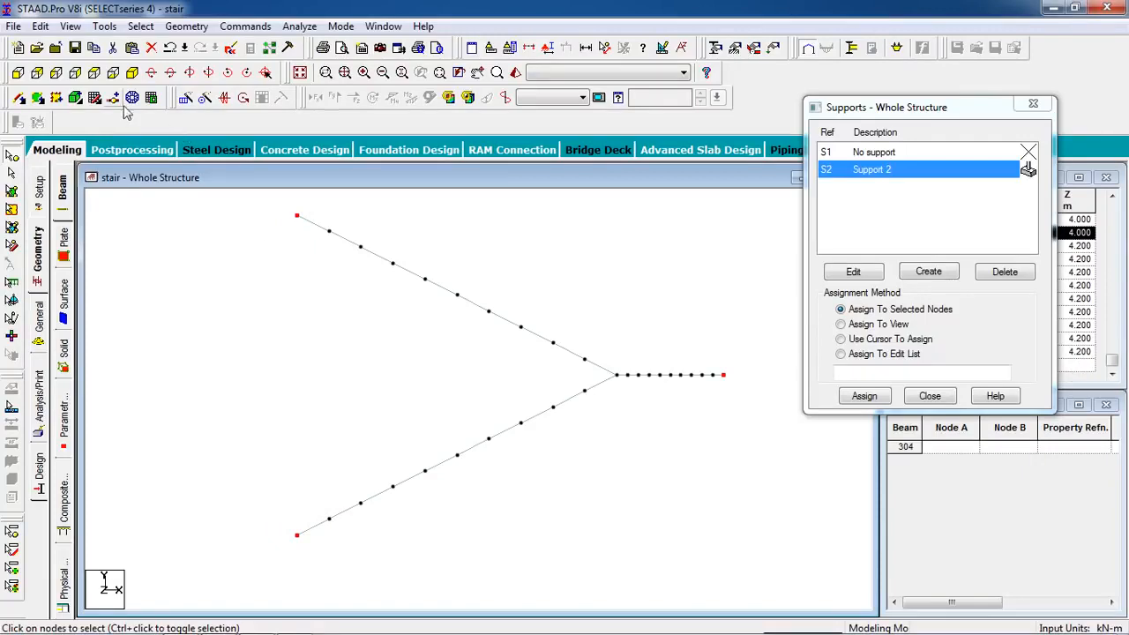
pyautogui.click(133, 72)
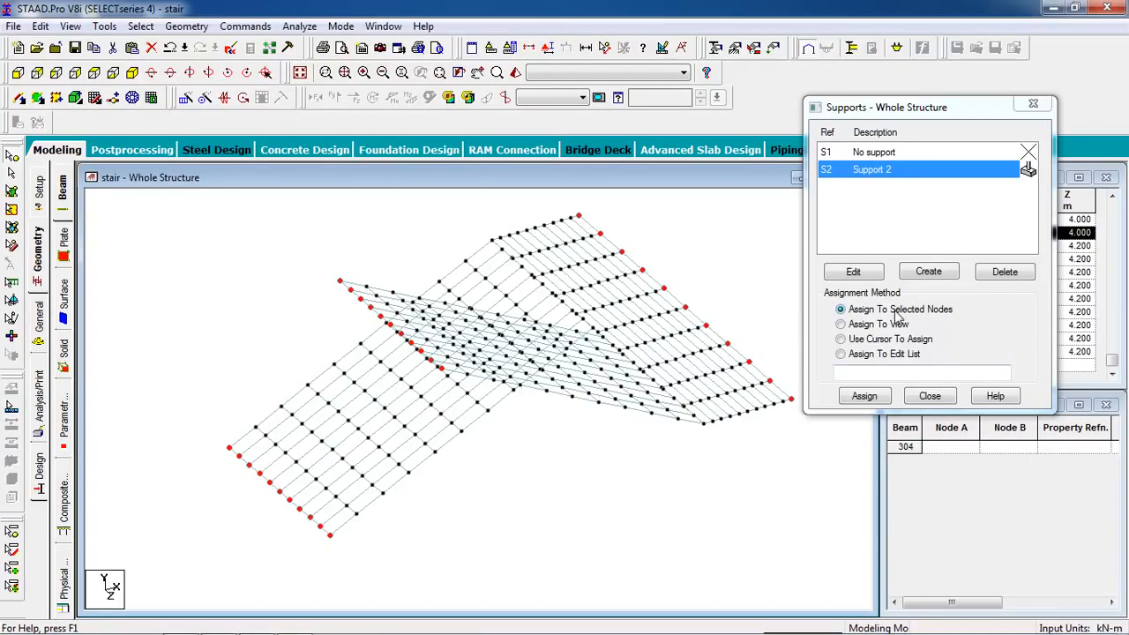
pyautogui.click(864, 395)
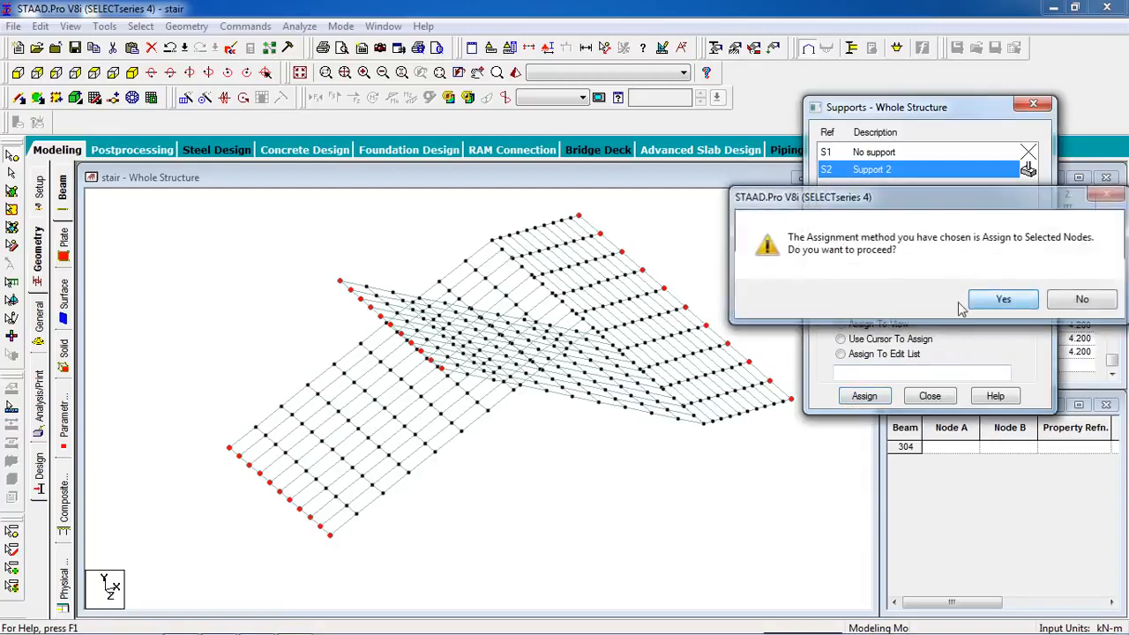
pyautogui.click(1018, 299)
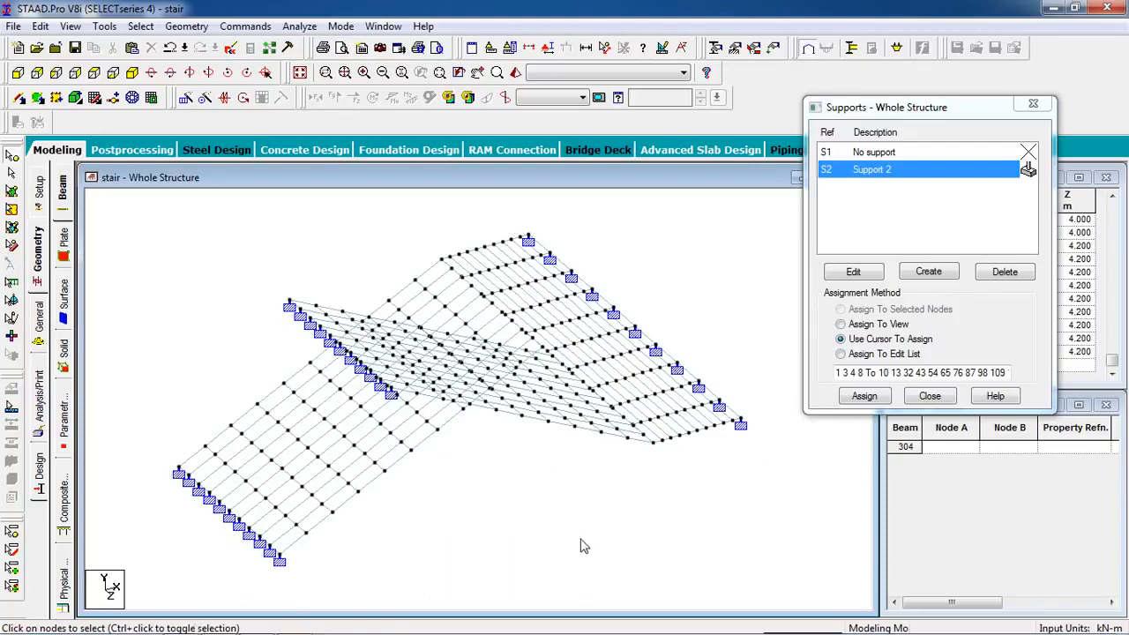
pyautogui.moveTo(565, 573); pyautogui.dragTo(548, 524, button='middle')
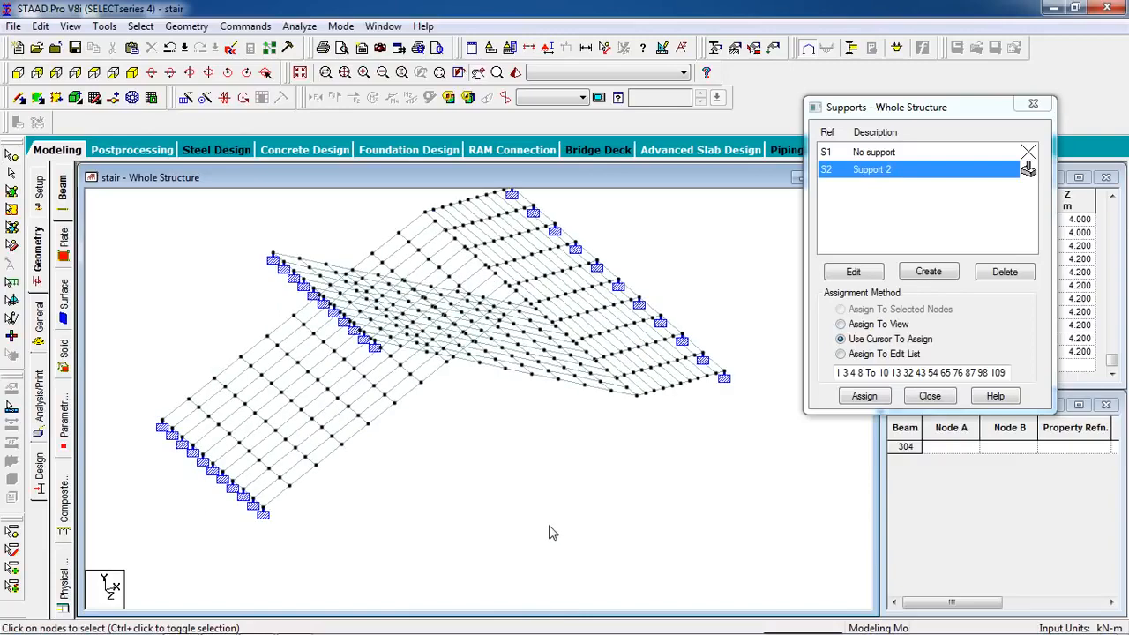
pyautogui.moveTo(585, 422); pyautogui.dragTo(590, 448, button='middle')
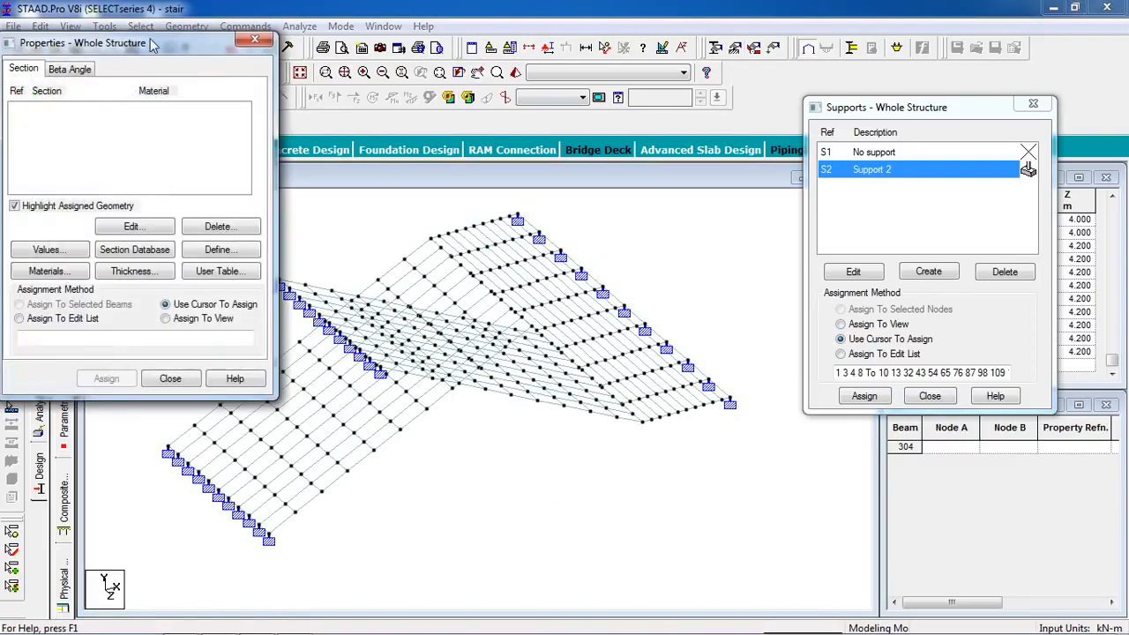
# - Define a concrete plate element thickness of 0.2 m at all four nodes
pyautogui.moveTo(155, 46); pyautogui.dragTo(967, 151)
pyautogui.click(937, 351)
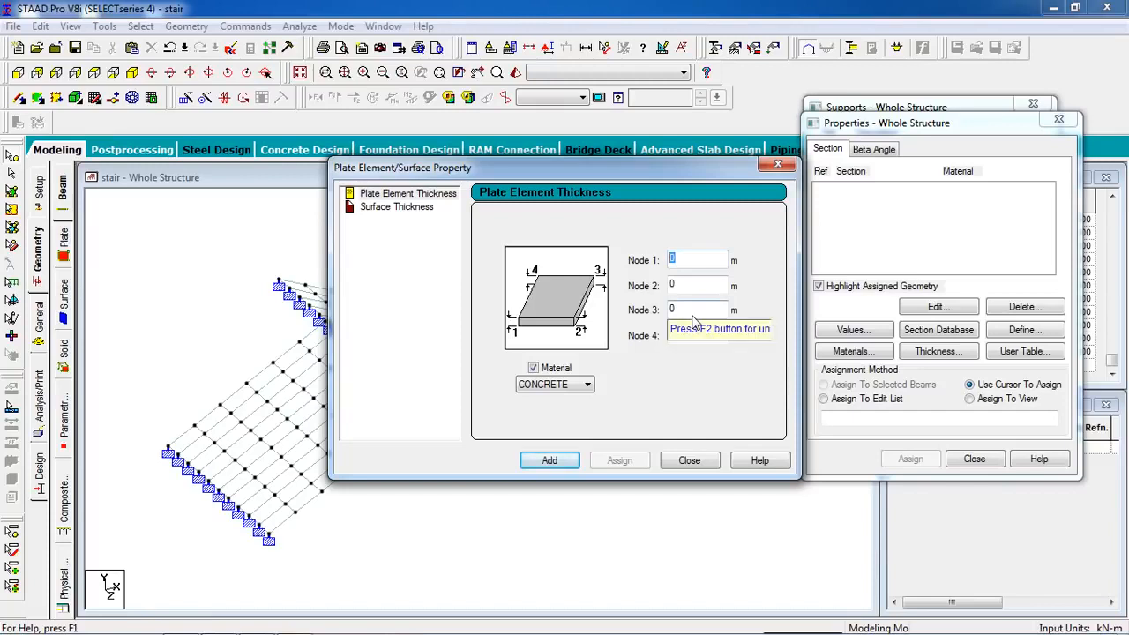
pyautogui.write('0')
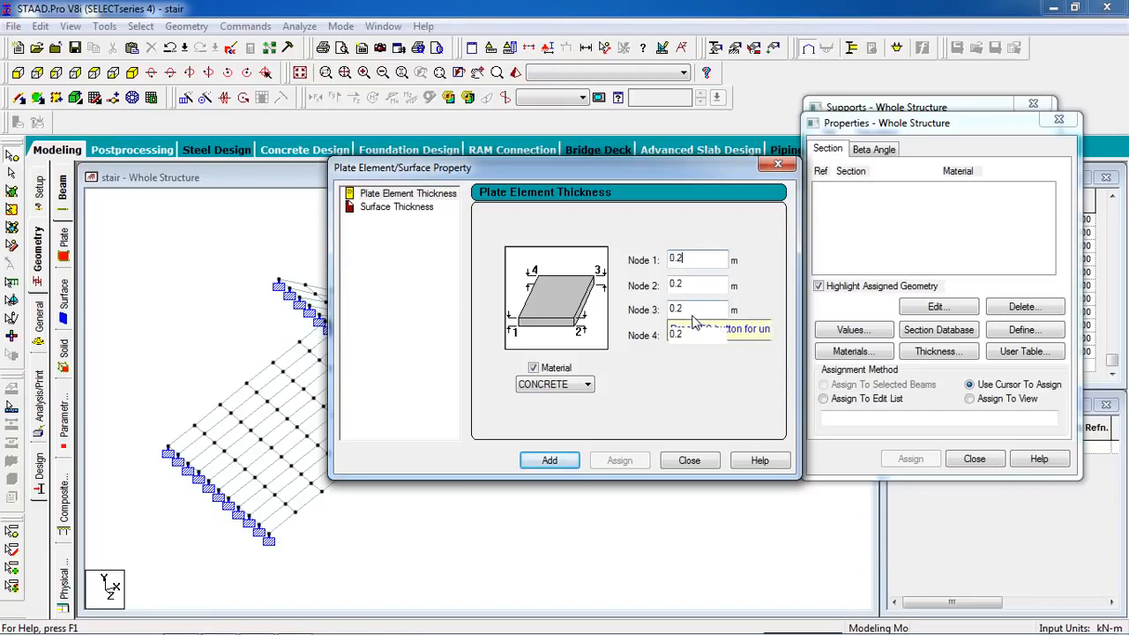
pyautogui.click(557, 462)
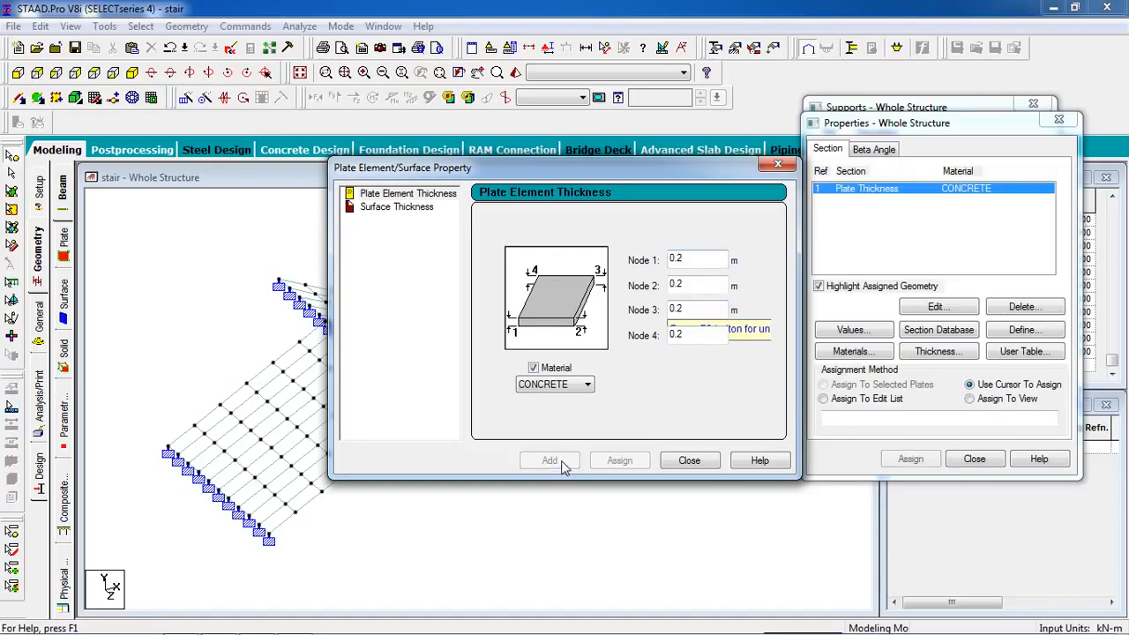
pyautogui.click(692, 462)
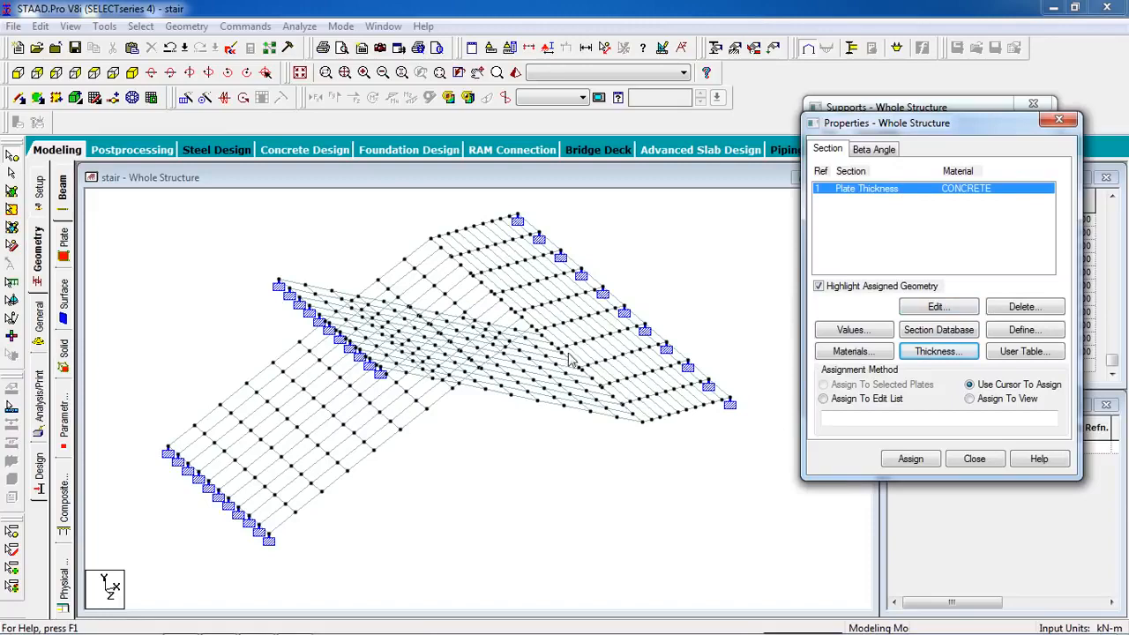
# - Assign the concrete plate thickness property to all stair plates in the view
pyautogui.click(13, 191)
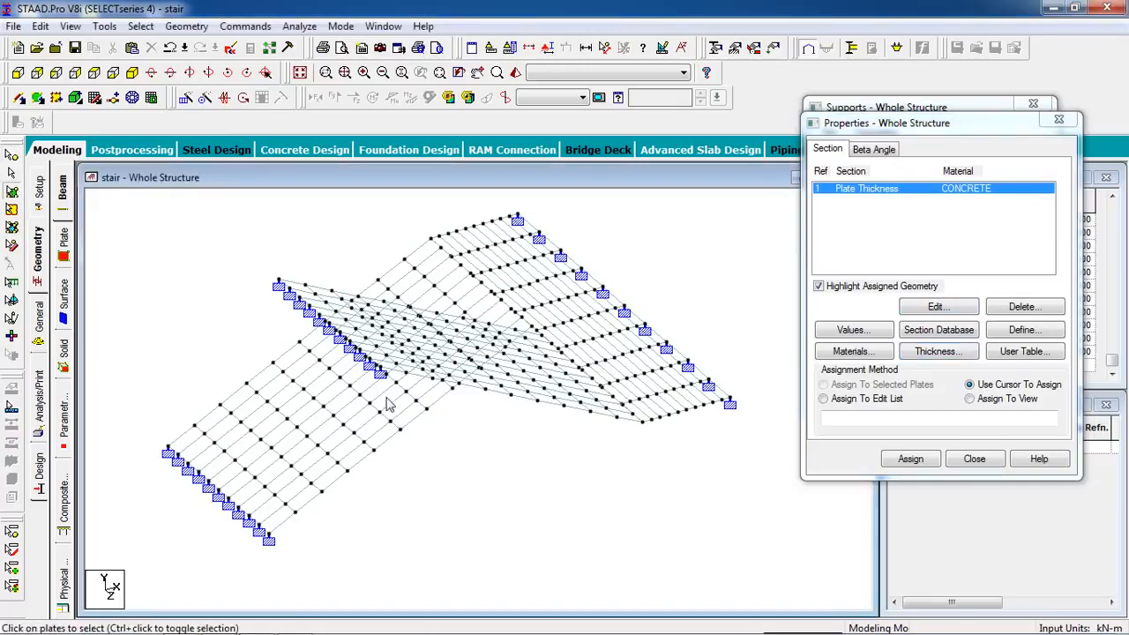
pyautogui.hotkey('ctrl', 'a')
pyautogui.click(529, 485)
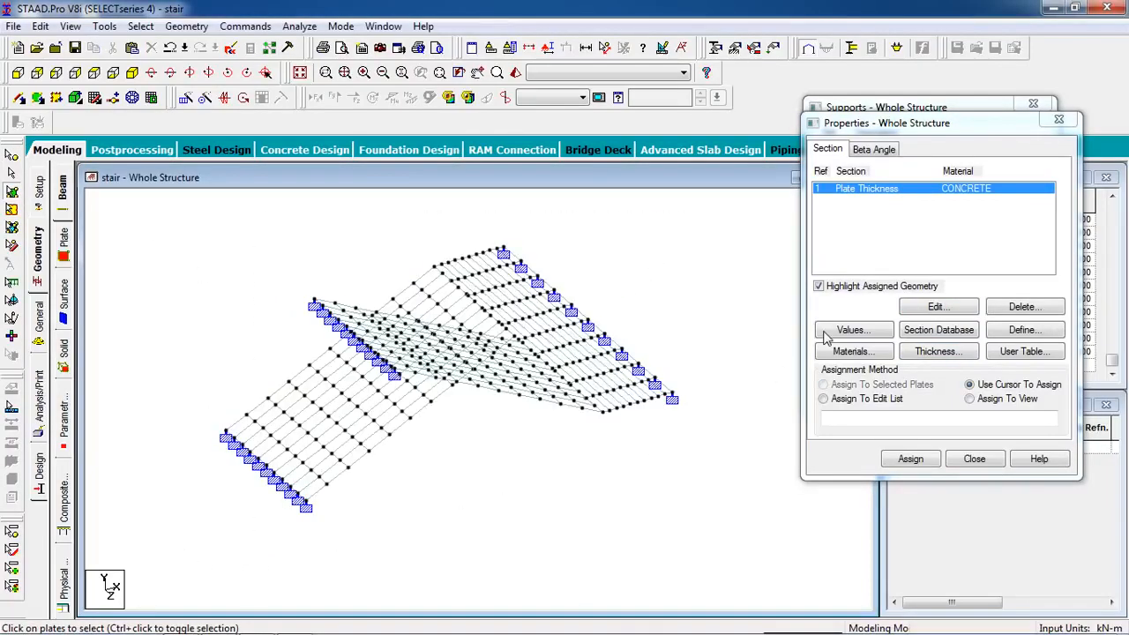
pyautogui.click(986, 400)
pyautogui.click(908, 459)
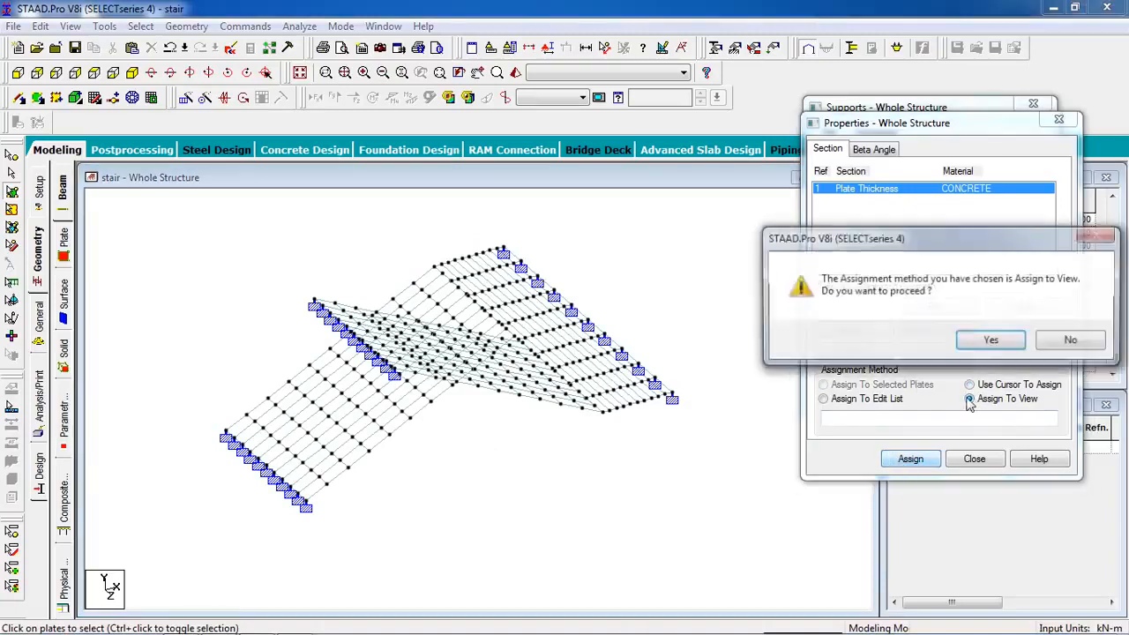
pyautogui.click(985, 343)
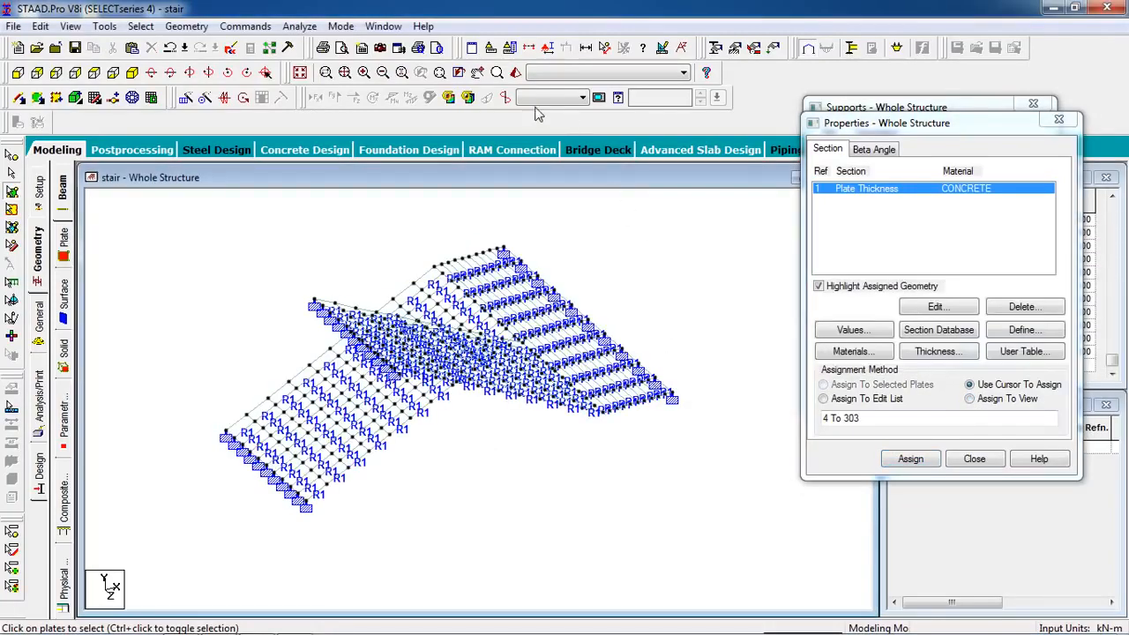
# - Examine the thickened stair in a 3D rendered view from several angles, and close that view
pyautogui.click(516, 72)
pyautogui.moveTo(567, 264); pyautogui.dragTo(677, 432)
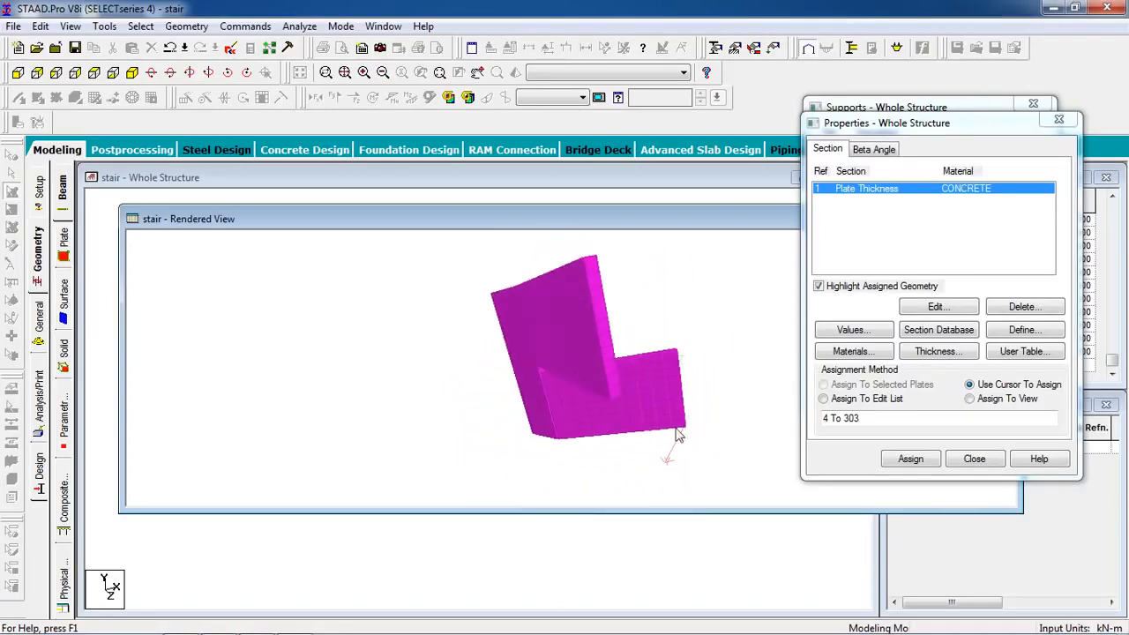
pyautogui.moveTo(524, 378); pyautogui.dragTo(583, 379)
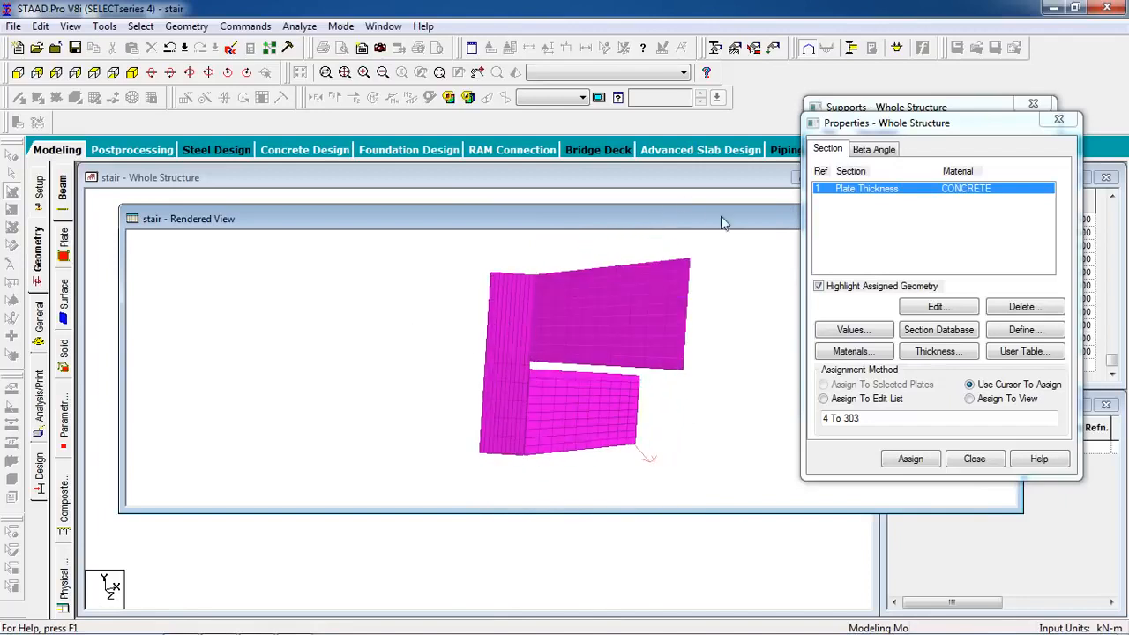
pyautogui.moveTo(721, 223); pyautogui.dragTo(499, 244)
pyautogui.click(781, 244)
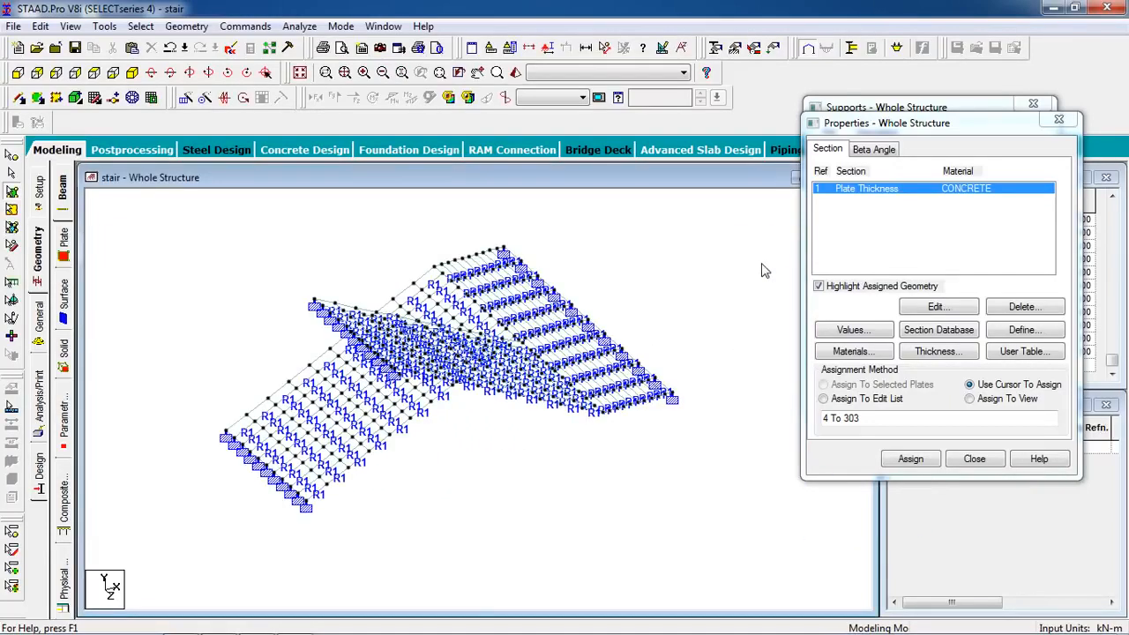
# - Create primary load case 1 with the Dead loading type and the title "Dead"
pyautogui.click(765, 47)
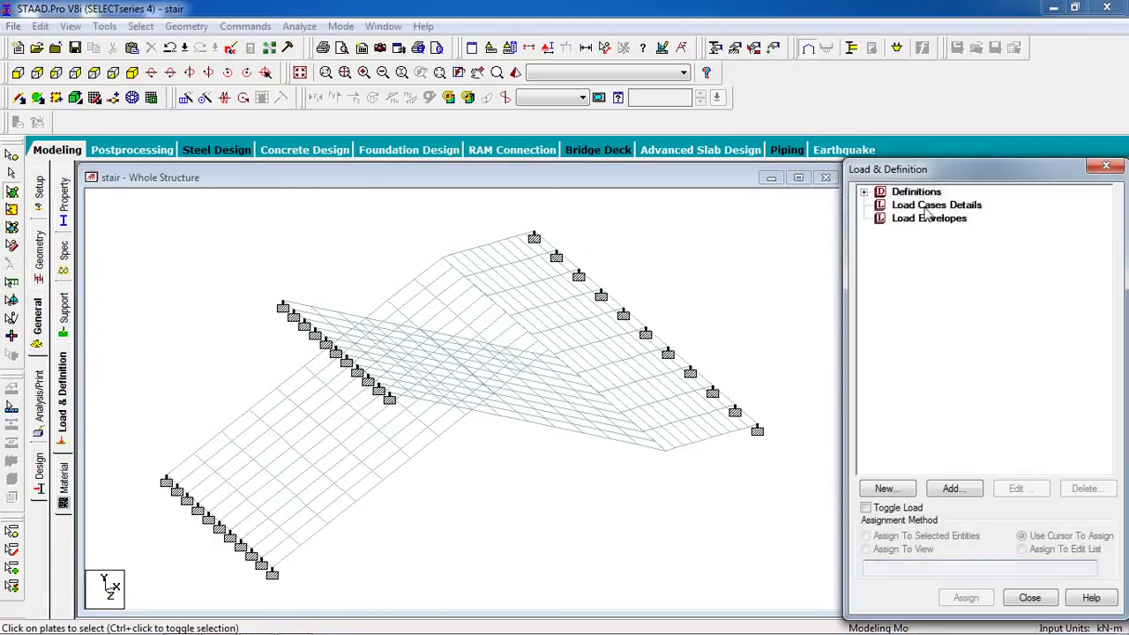
pyautogui.click(925, 205)
pyautogui.click(952, 489)
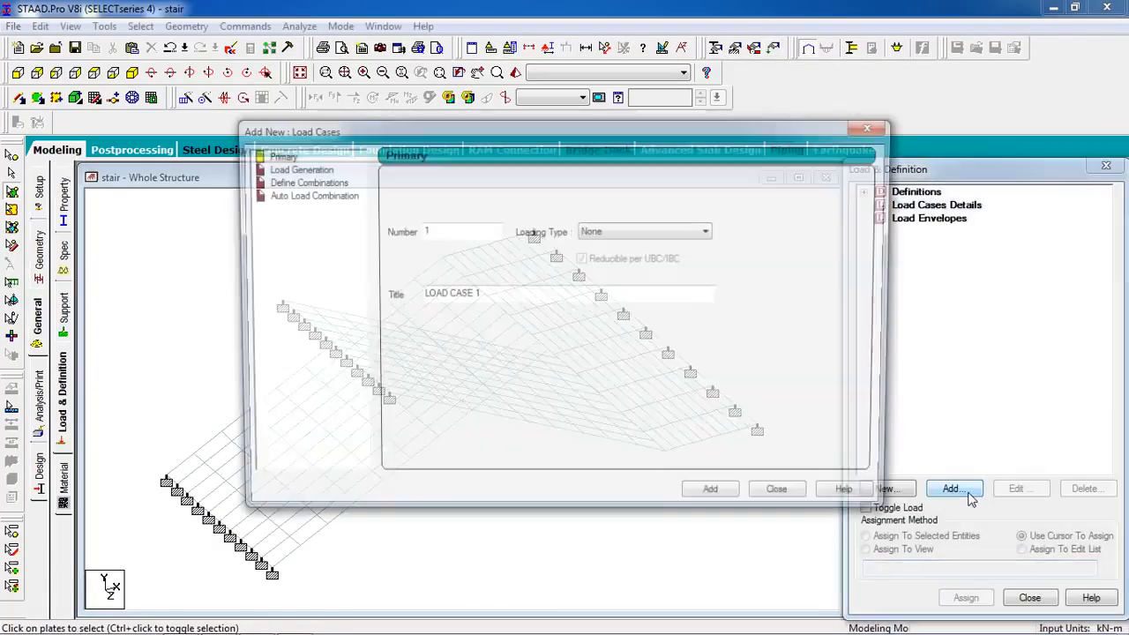
pyautogui.click(282, 156)
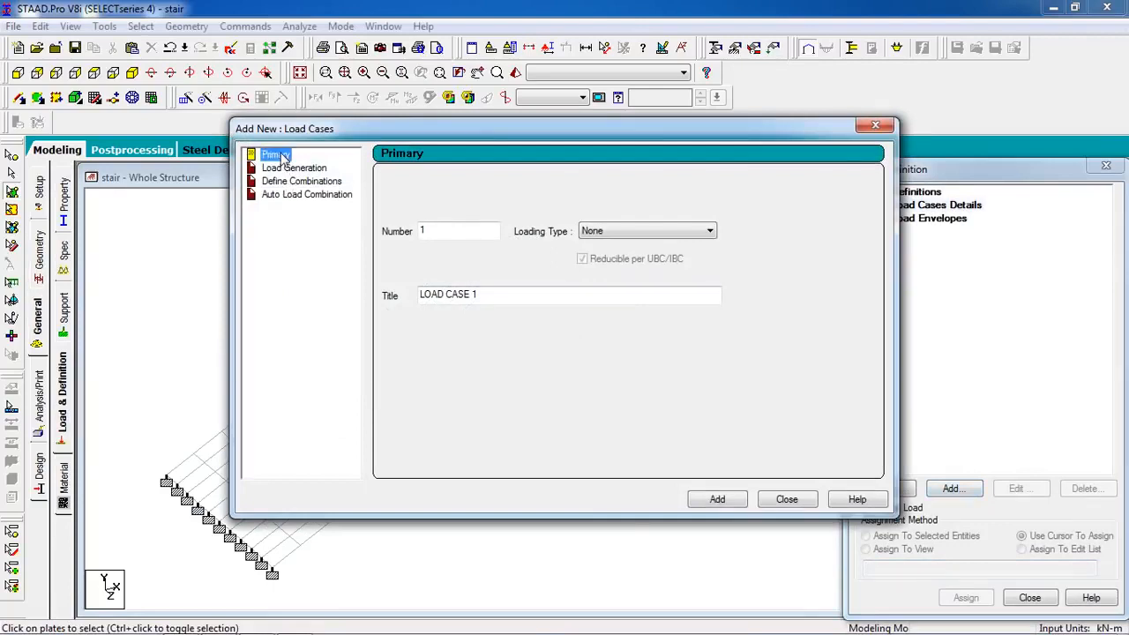
pyautogui.click(584, 231)
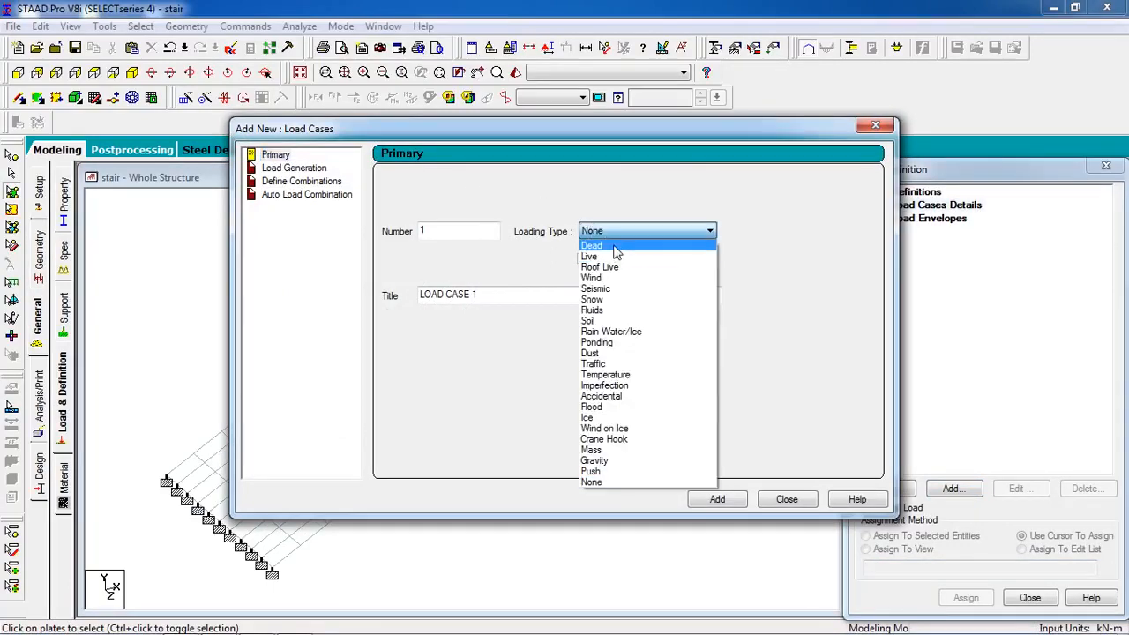
pyautogui.click(591, 245)
pyautogui.moveTo(494, 296); pyautogui.dragTo(378, 305)
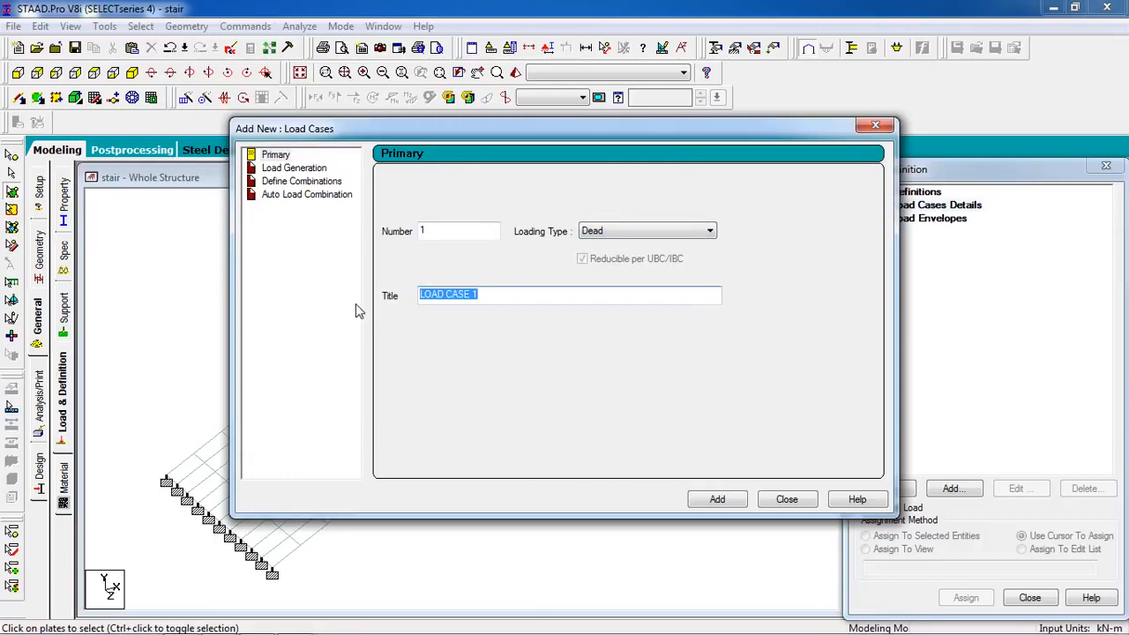
pyautogui.write('DEad')
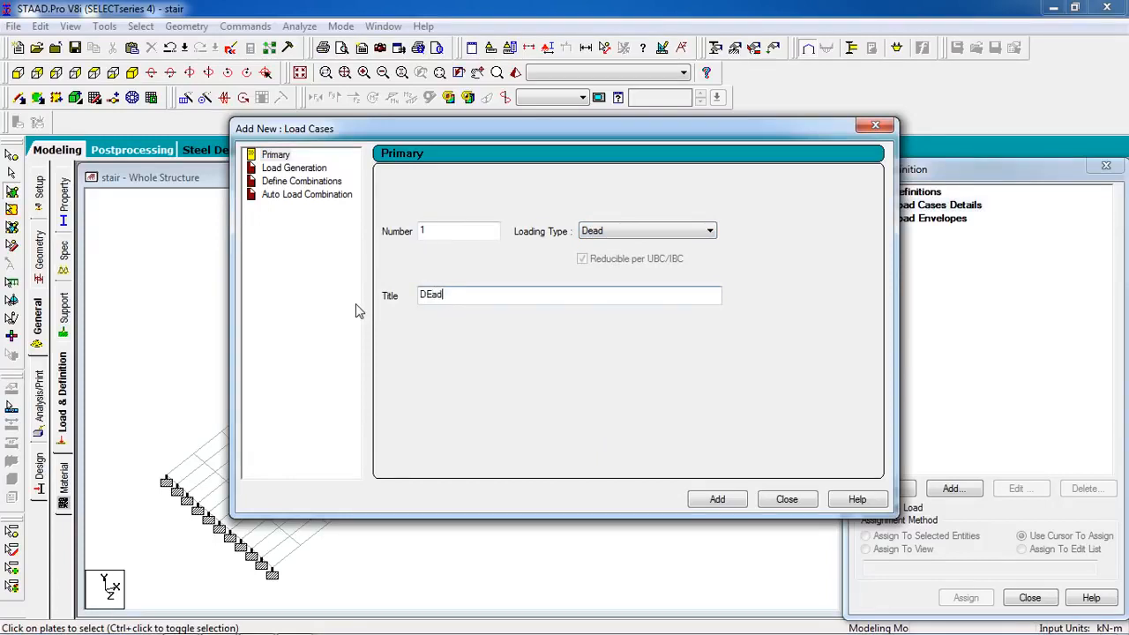
pyautogui.press('BackSpace')
pyautogui.press('BackSpace')
pyautogui.press('BackSpace')
pyautogui.write('ead')
pyautogui.click(710, 499)
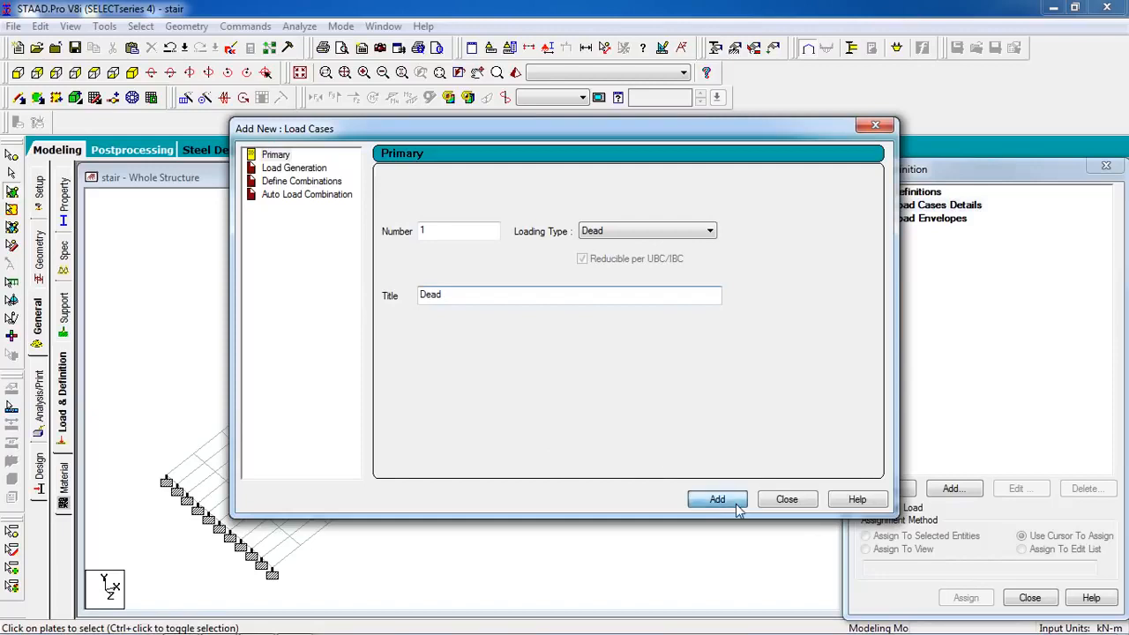
# - Create primary load case 2 with the Live loading type and the title "LIve"
pyautogui.click(589, 229)
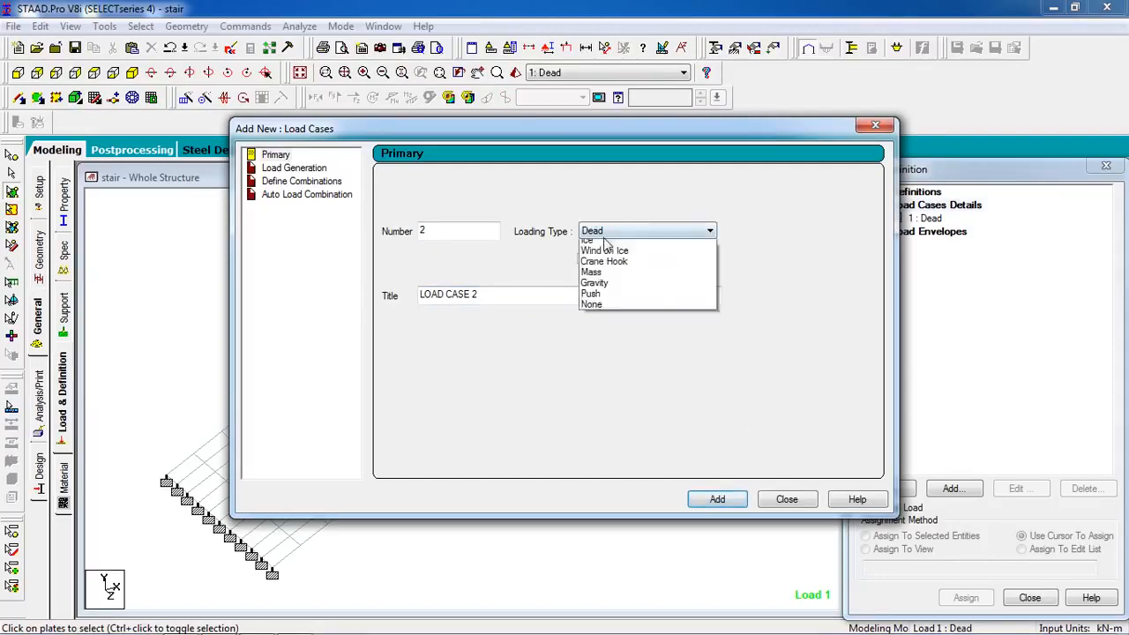
pyautogui.click(614, 251)
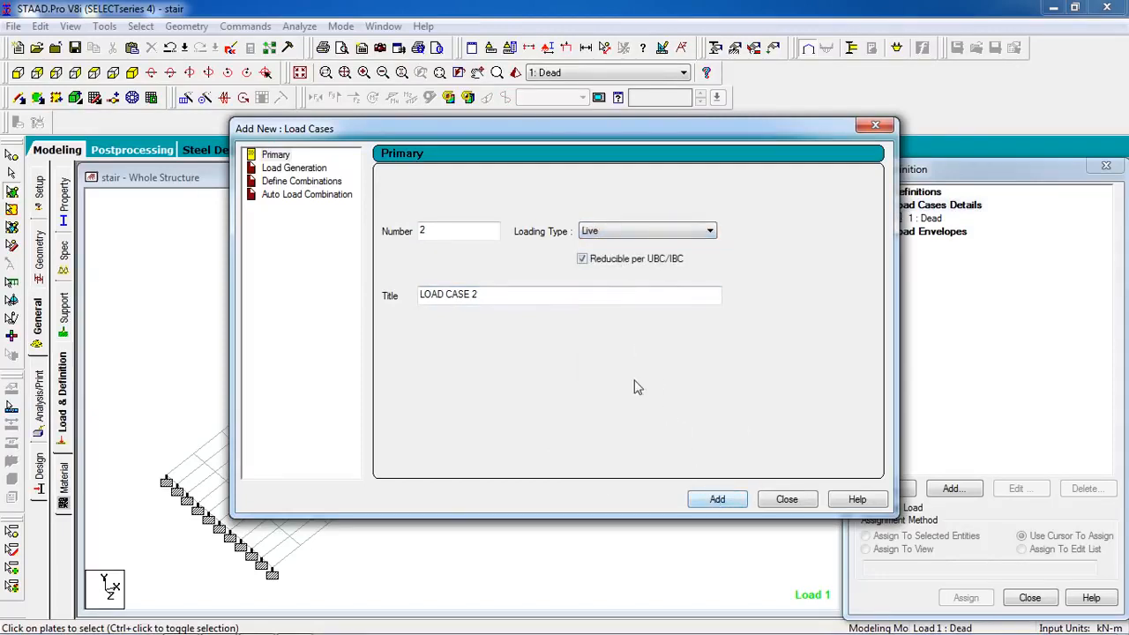
pyautogui.moveTo(481, 293); pyautogui.dragTo(372, 301)
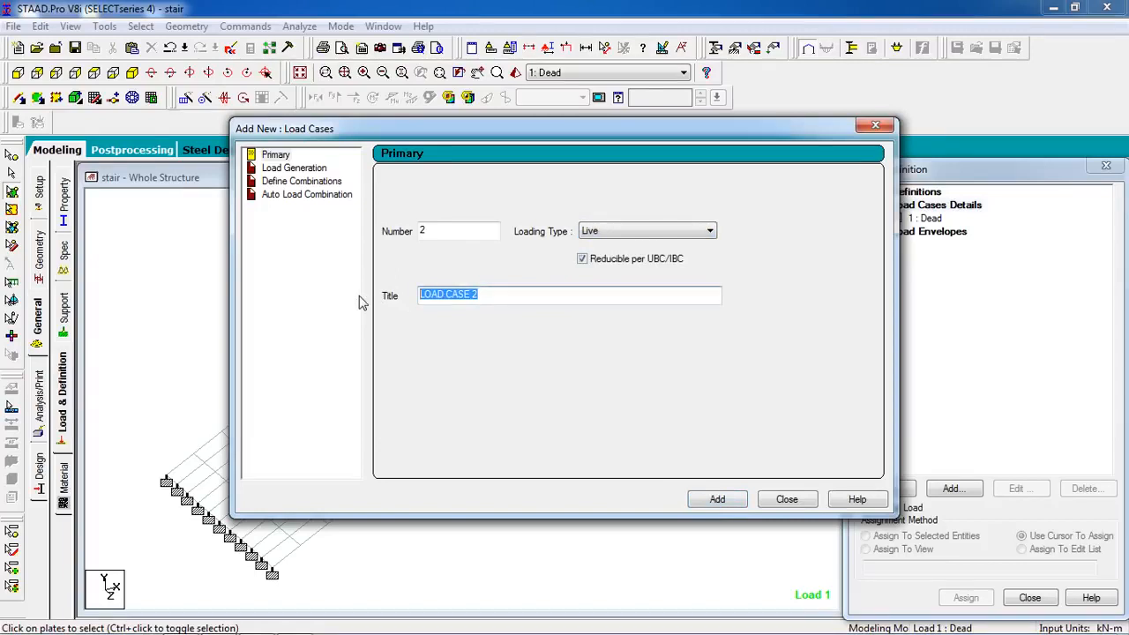
pyautogui.write('LI')
pyautogui.click(717, 499)
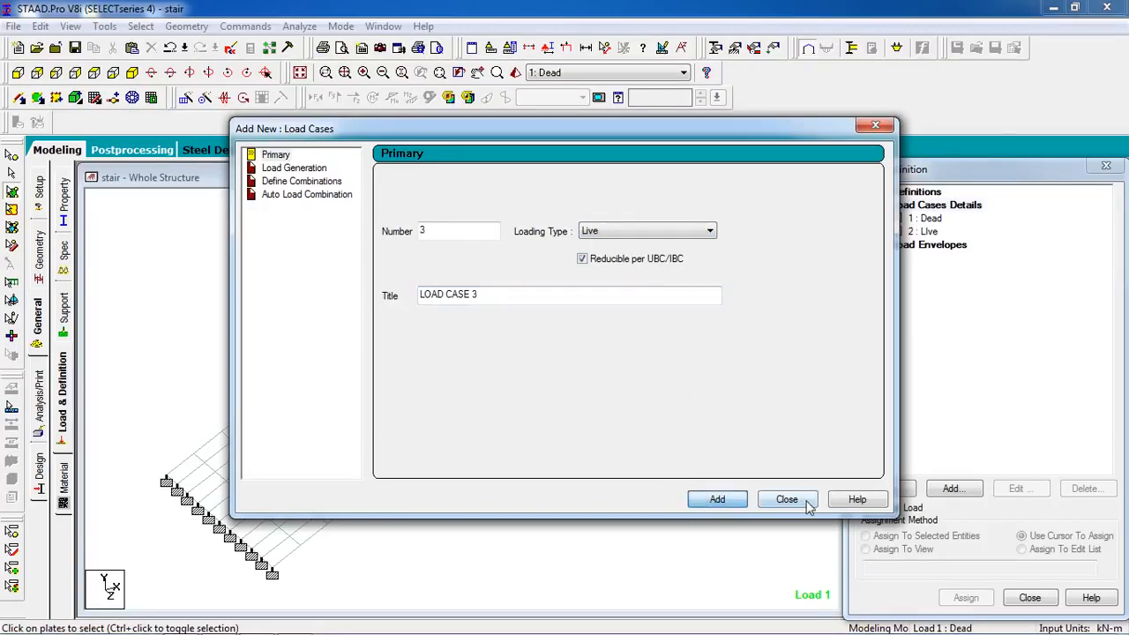
pyautogui.click(806, 502)
# - Add a selfweight load in the Y direction with factor -1 to the Dead load case and select it
pyautogui.click(926, 218)
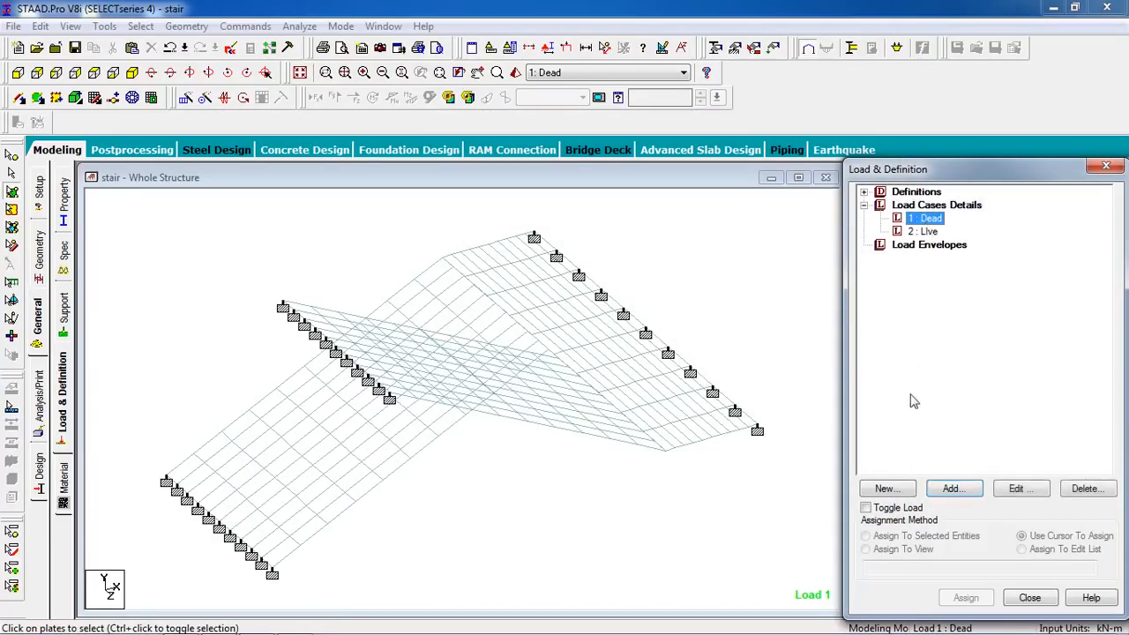
pyautogui.click(953, 488)
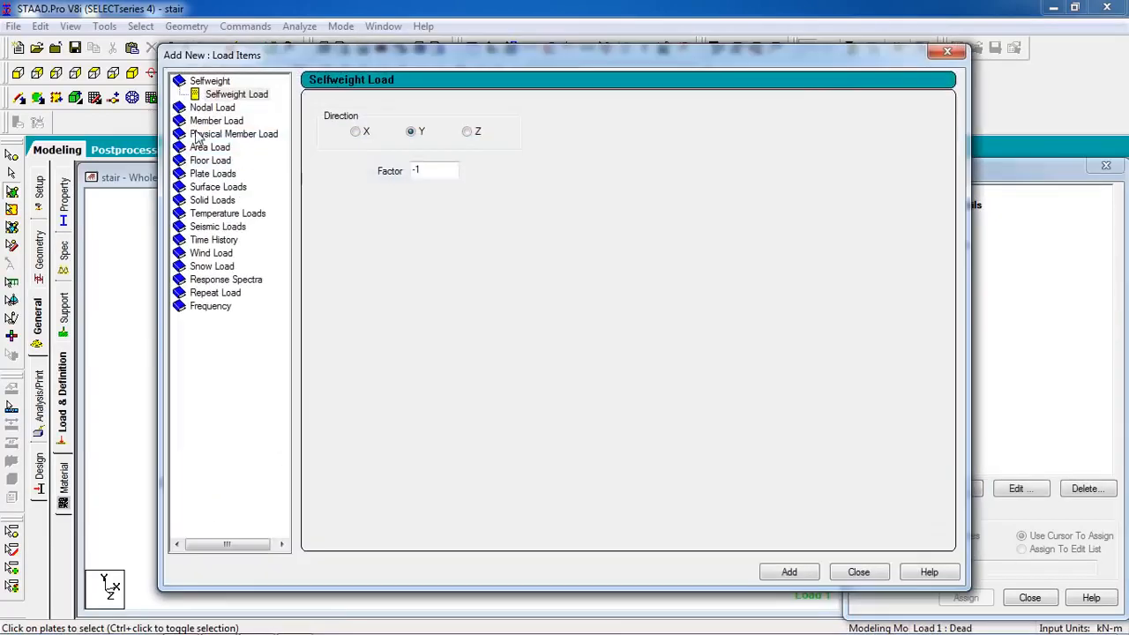
pyautogui.click(218, 95)
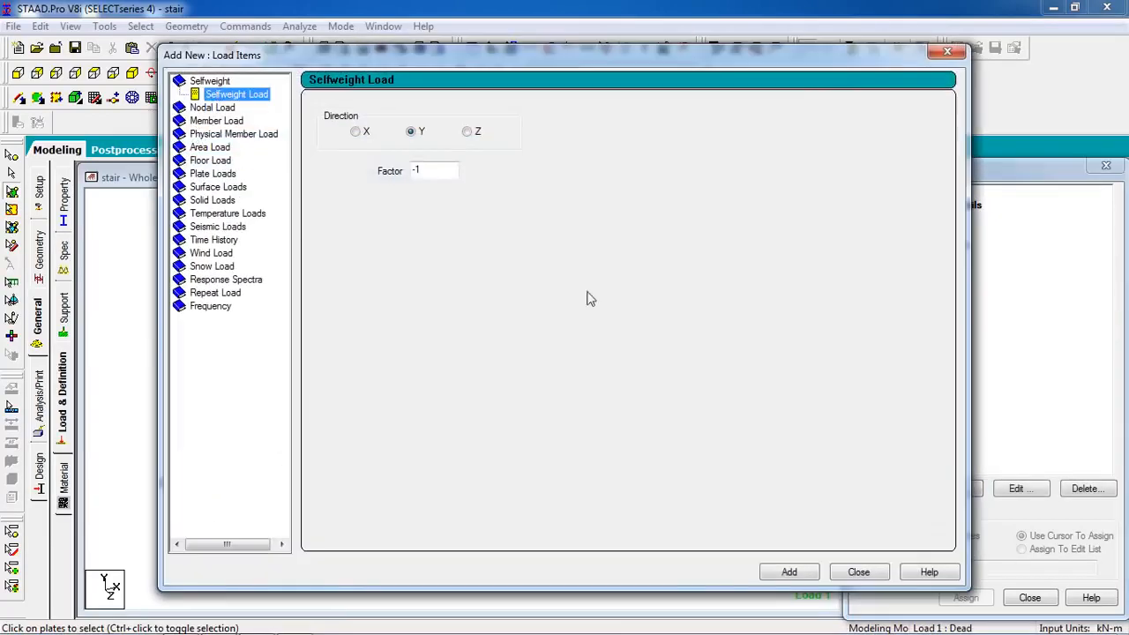
pyautogui.click(789, 573)
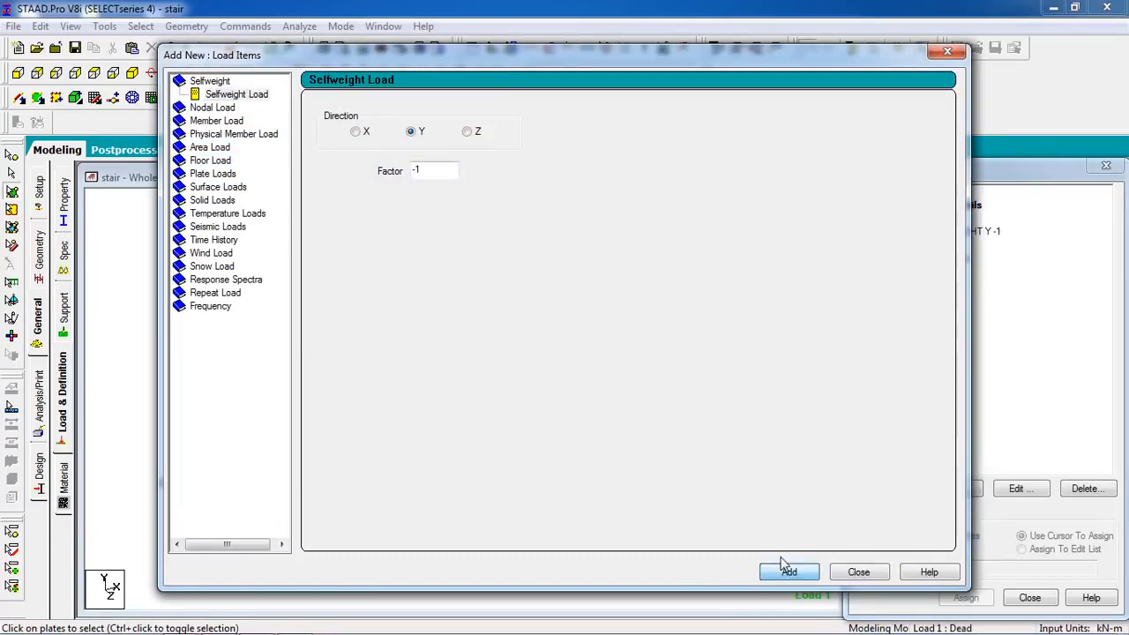
pyautogui.click(860, 572)
pyautogui.click(935, 233)
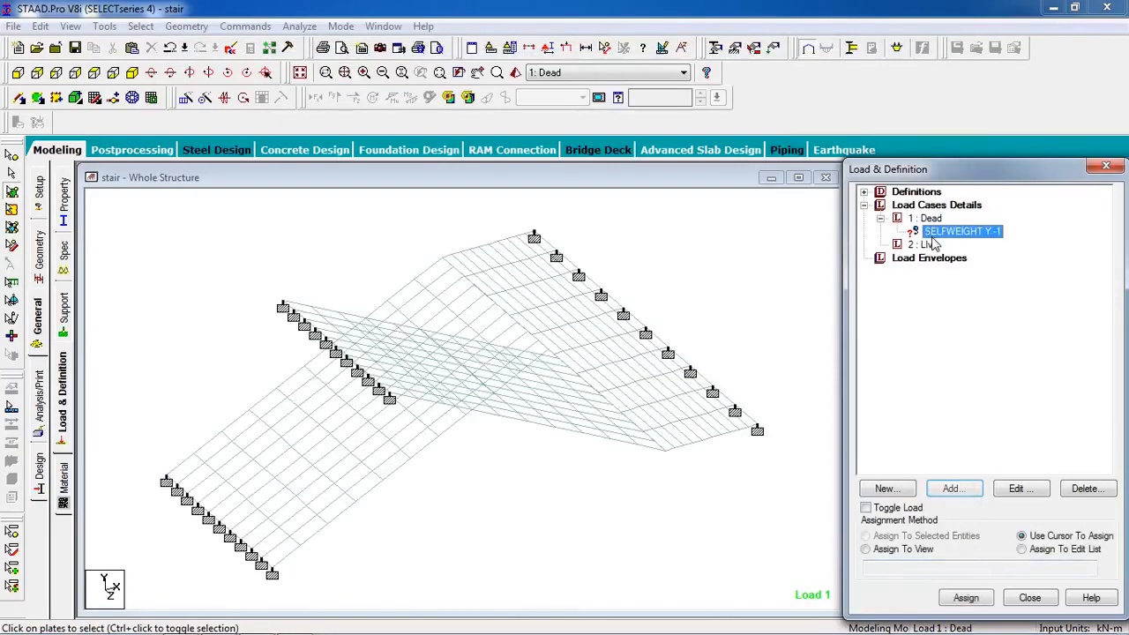
pyautogui.click(930, 245)
pyautogui.click(928, 489)
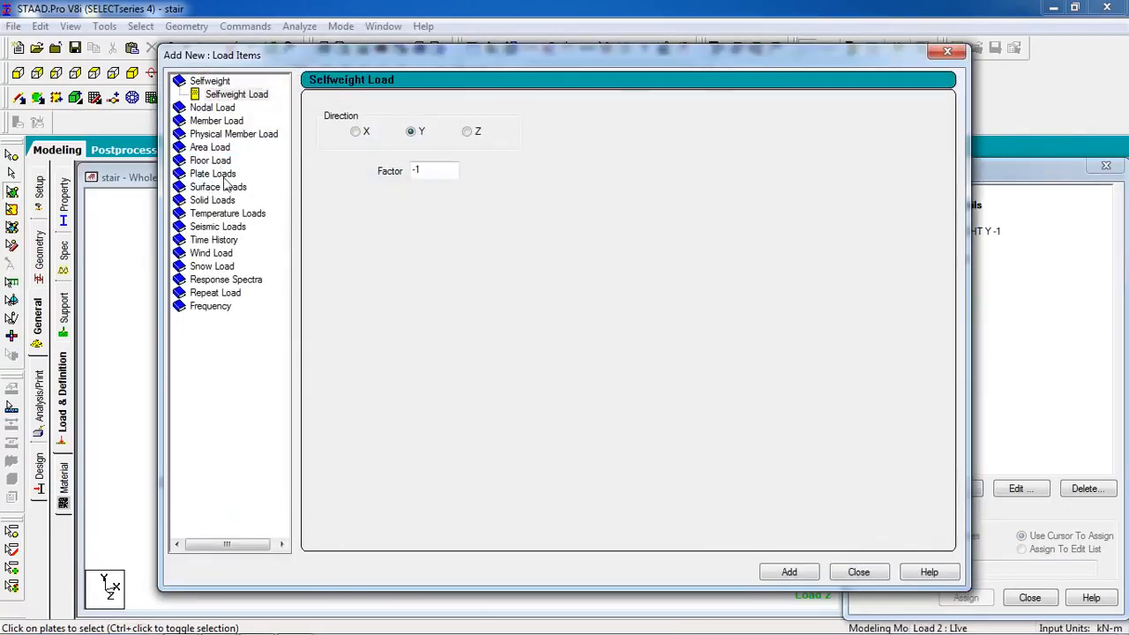
pyautogui.click(858, 572)
# - Assign the Dead case's selfweight load to the whole stair using the Assign To View method
pyautogui.click(928, 218)
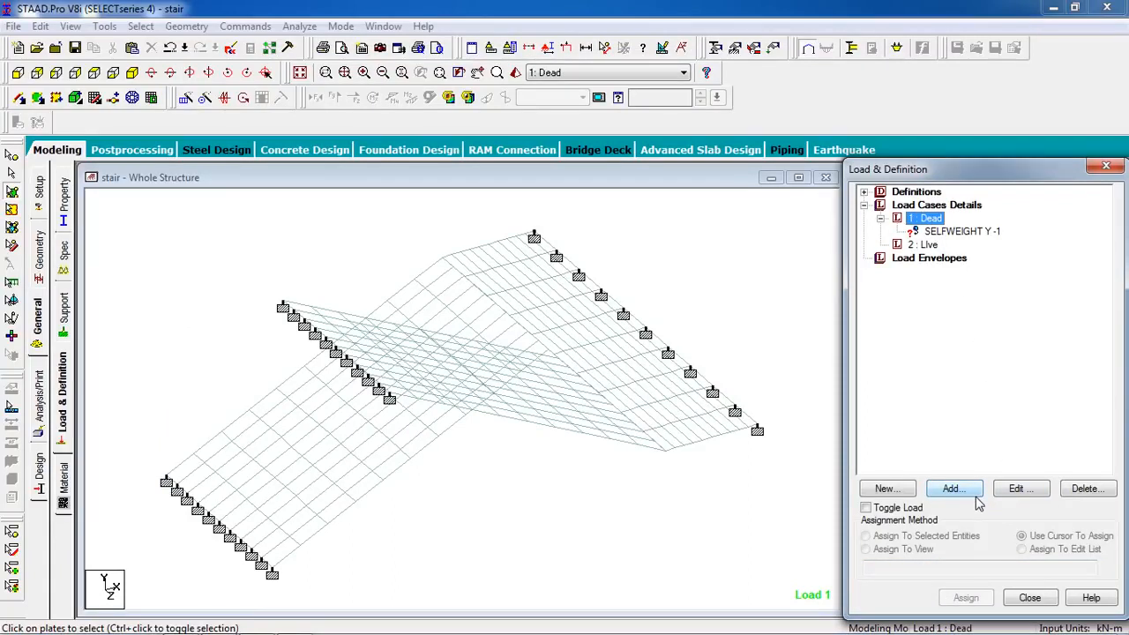
pyautogui.click(965, 232)
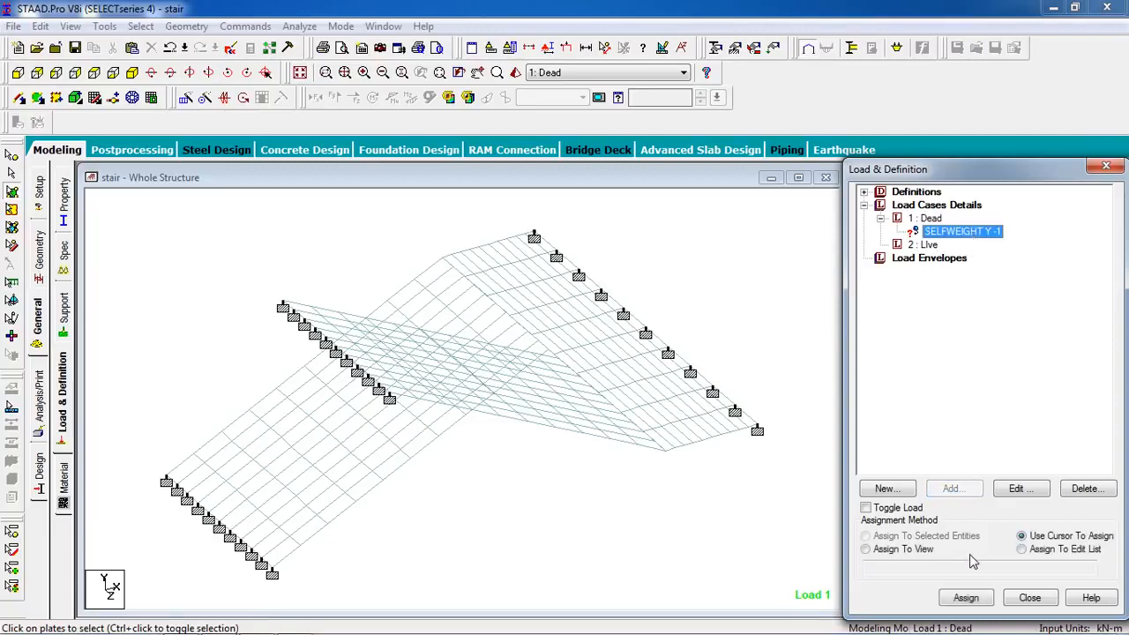
pyautogui.click(910, 550)
pyautogui.click(968, 598)
pyautogui.click(1007, 435)
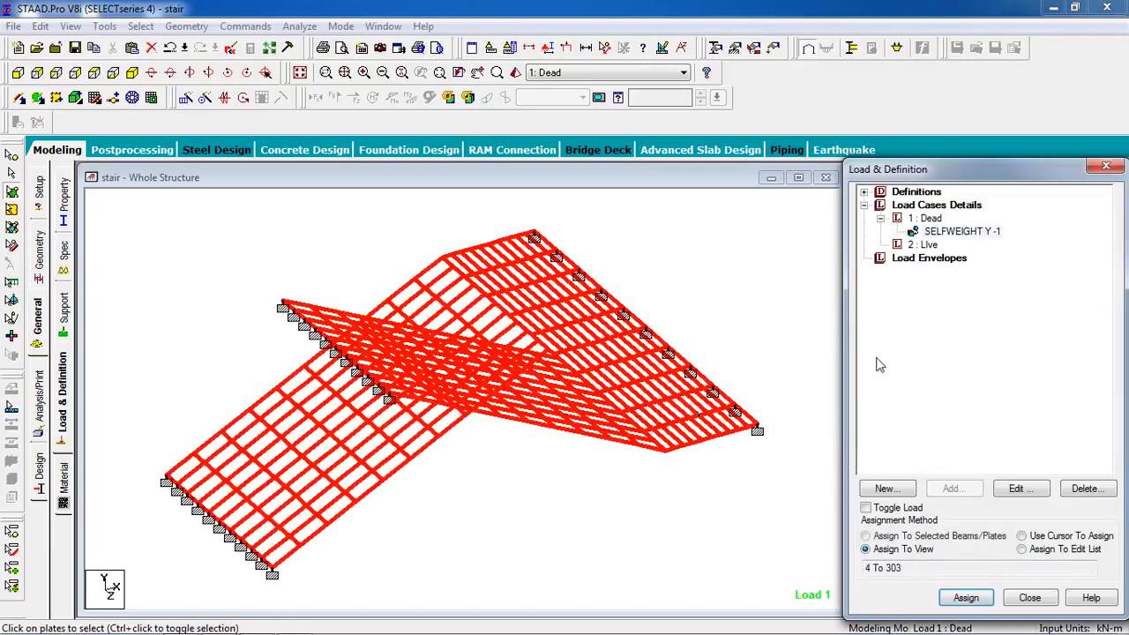
# - Add two full-plate pressure loads of 1.1 and -1.1 kN/m2 in the local Z direction to the Dead load case
pyautogui.click(922, 218)
pyautogui.click(953, 488)
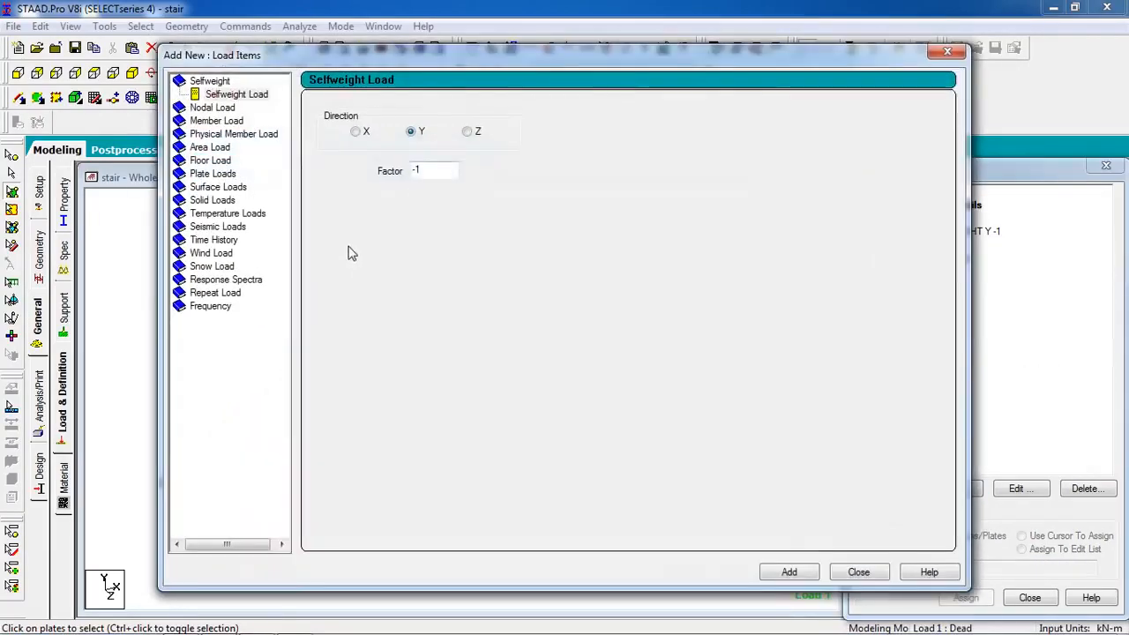
pyautogui.click(221, 176)
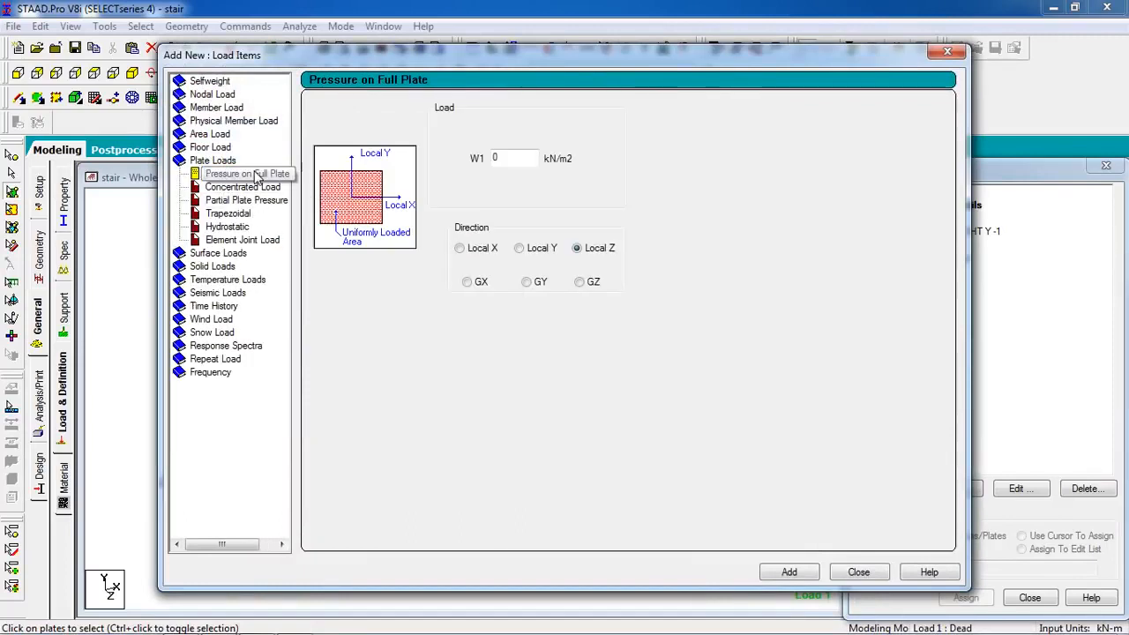
pyautogui.doubleClick(513, 159)
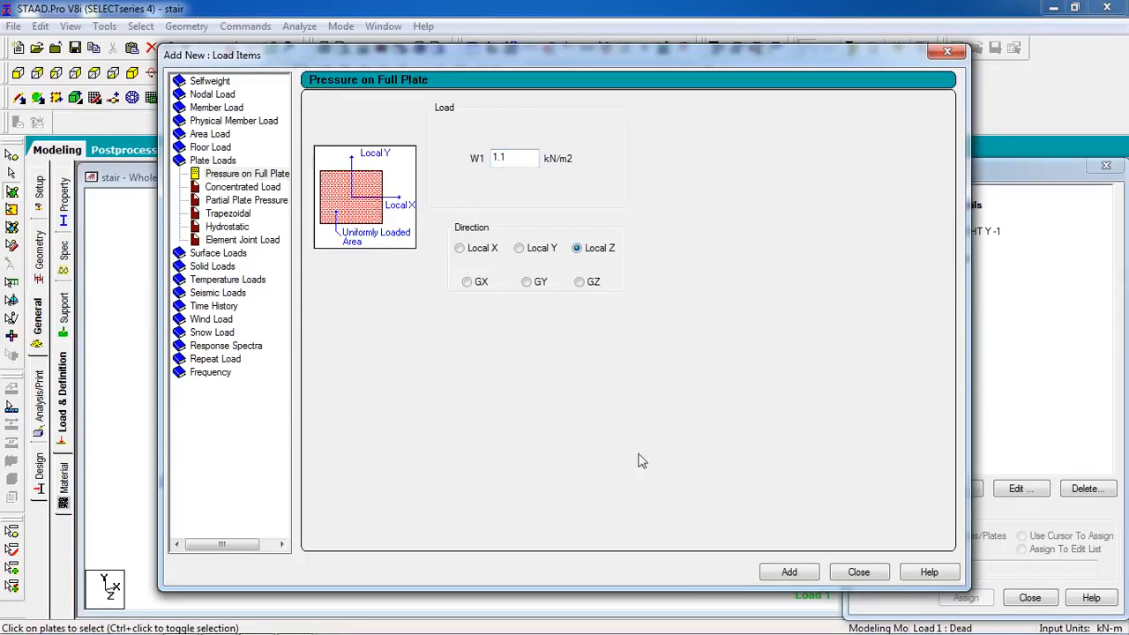
pyautogui.click(787, 574)
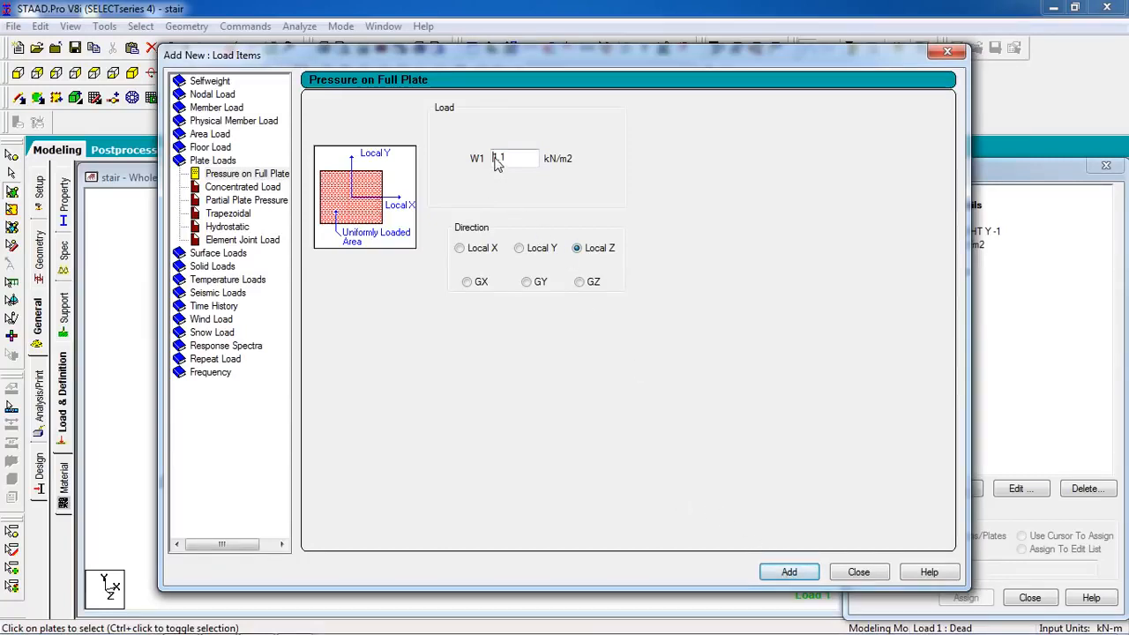
pyautogui.write('-')
pyautogui.click(793, 572)
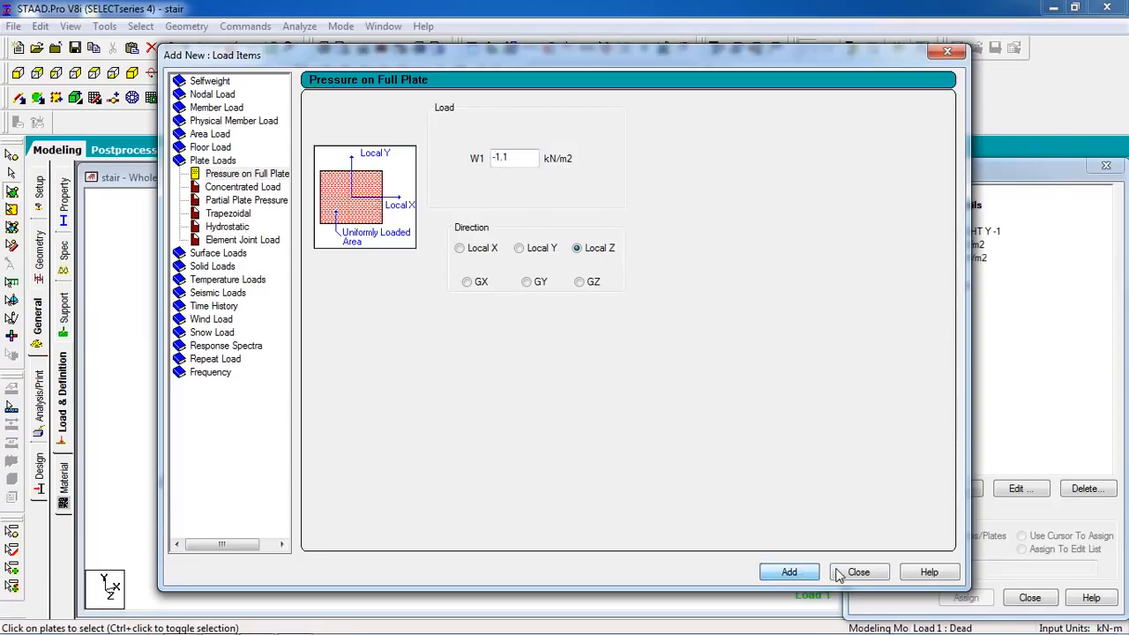
pyautogui.click(858, 572)
# - Assign the 1.1 kN/m2 pressure load of the Dead case to all plates in the view
pyautogui.click(955, 245)
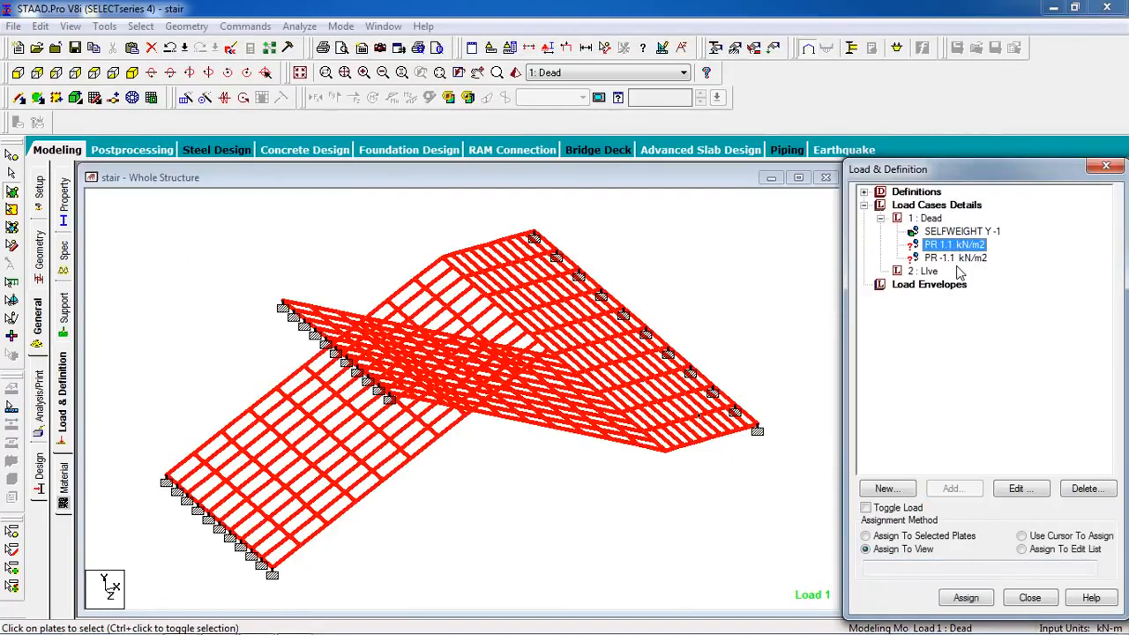
pyautogui.click(956, 259)
pyautogui.click(745, 275)
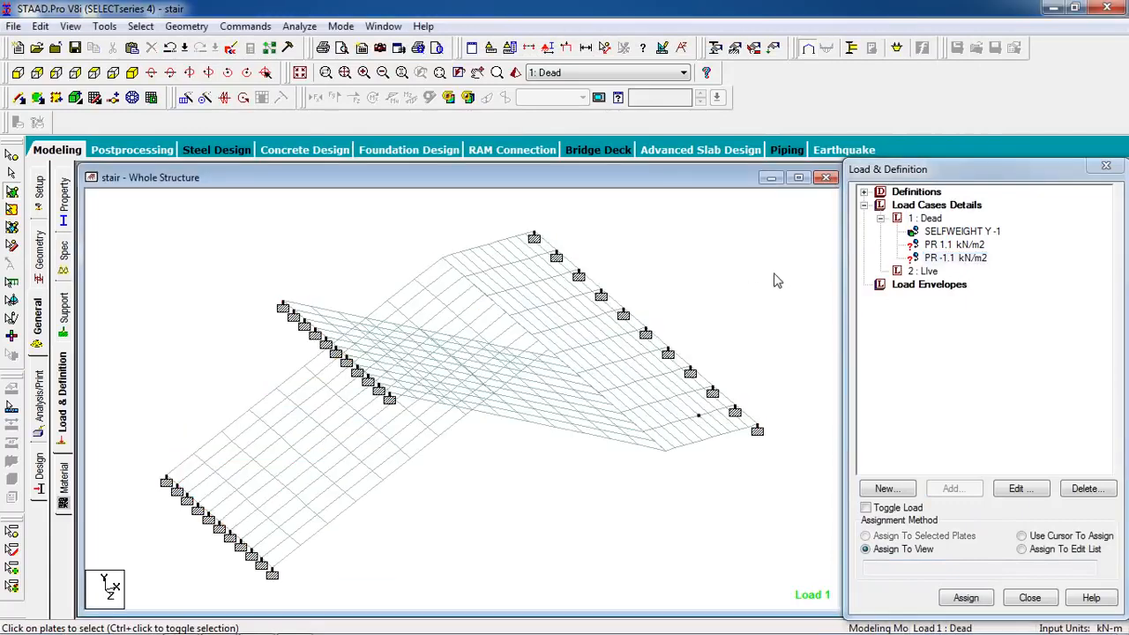
pyautogui.click(931, 246)
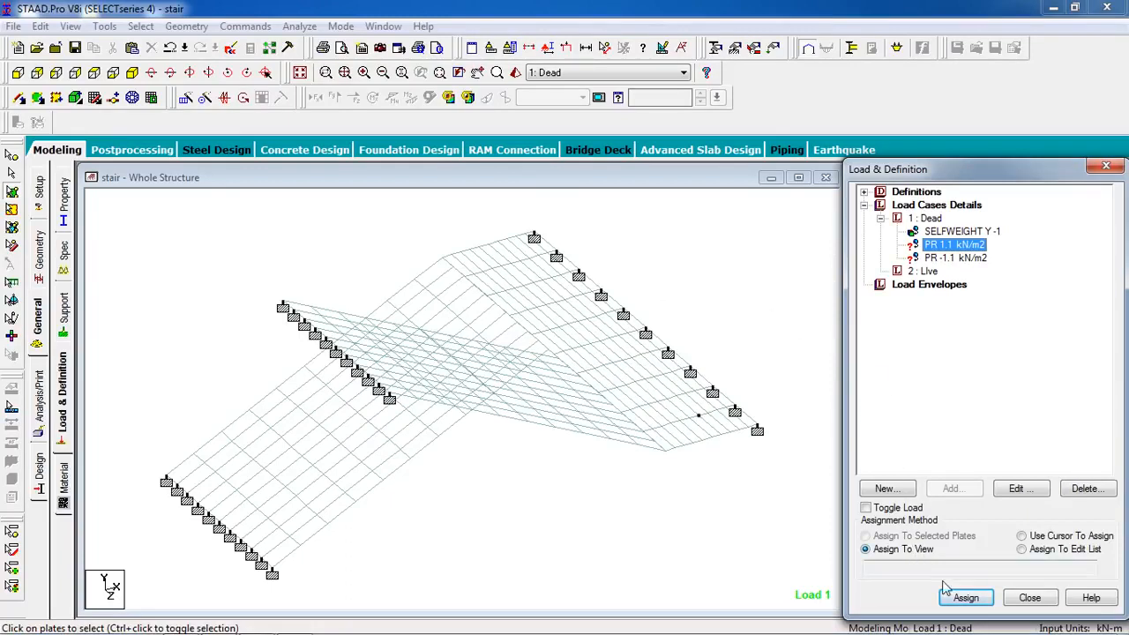
pyautogui.click(966, 597)
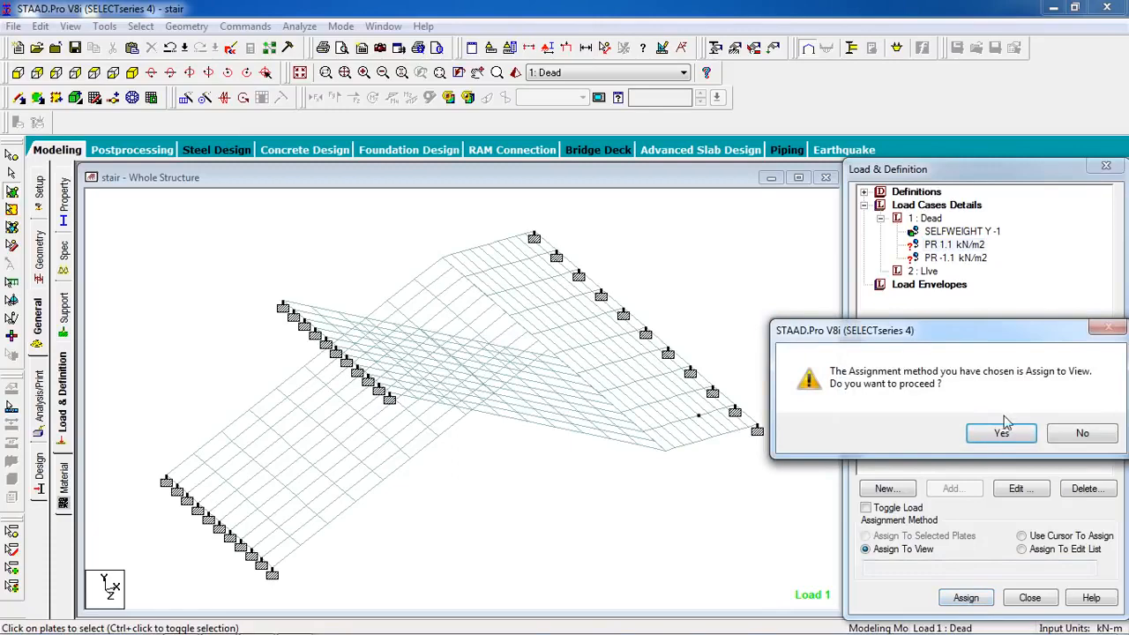
pyautogui.click(1002, 433)
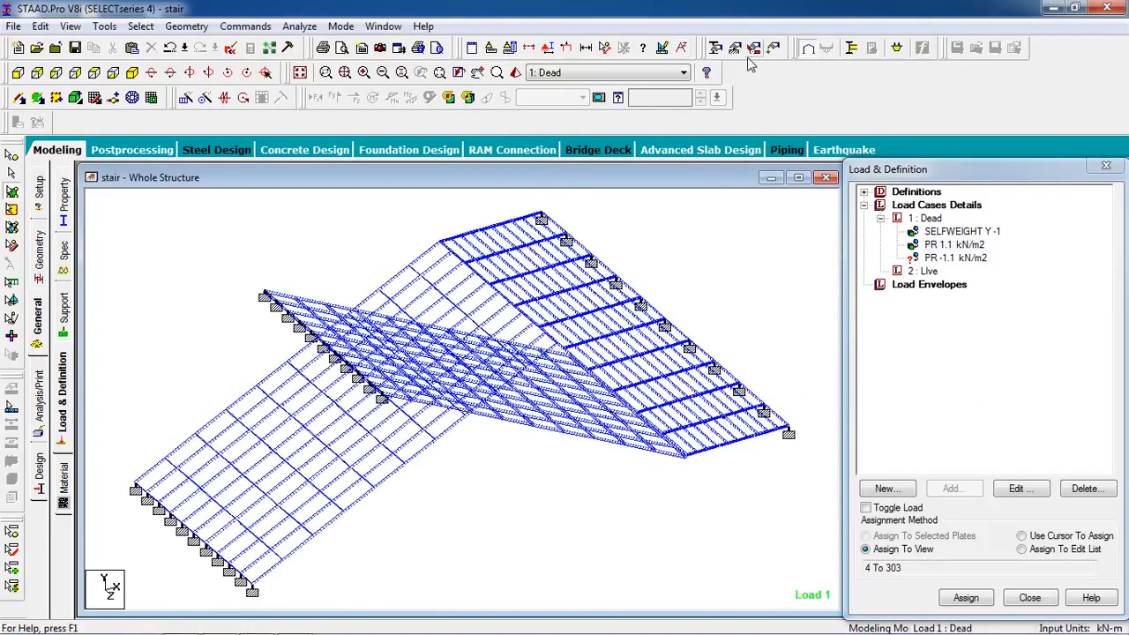
# - Set the diagram scale for pressure loads to 0.004 N/mm2 per m and apply it
pyautogui.click(662, 47)
pyautogui.click(655, 134)
pyautogui.click(523, 227)
pyautogui.click(523, 227)
pyautogui.click(523, 226)
pyautogui.click(523, 227)
pyautogui.click(523, 226)
pyautogui.click(523, 227)
pyautogui.click(523, 227)
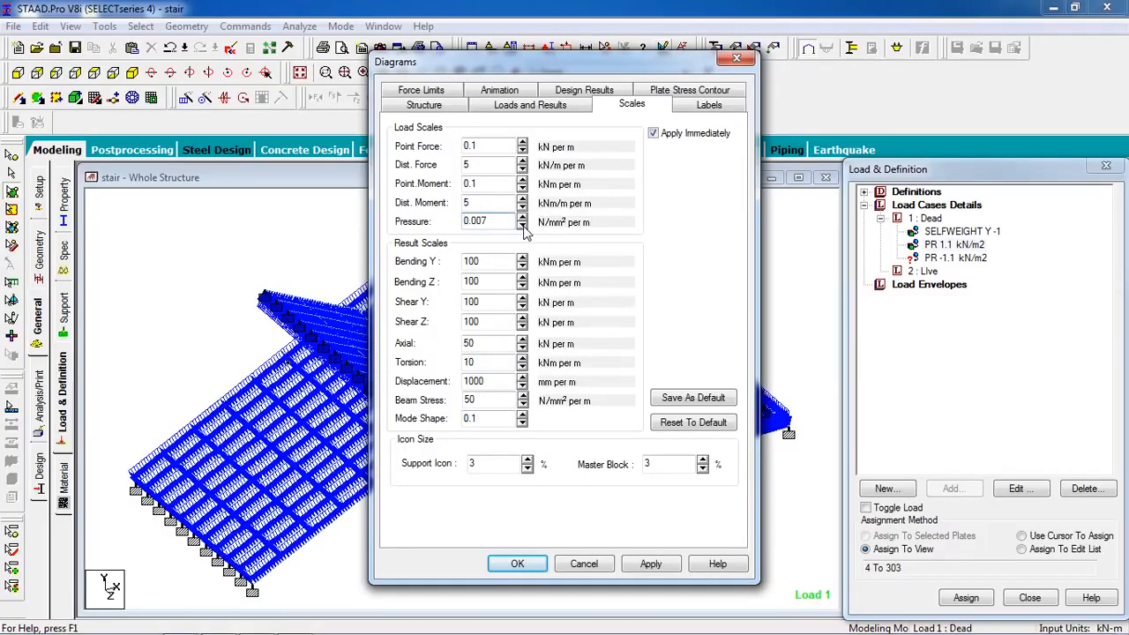
pyautogui.click(523, 227)
pyautogui.click(522, 226)
pyautogui.click(522, 227)
pyautogui.click(523, 226)
pyautogui.click(523, 227)
pyautogui.click(522, 226)
pyautogui.click(523, 227)
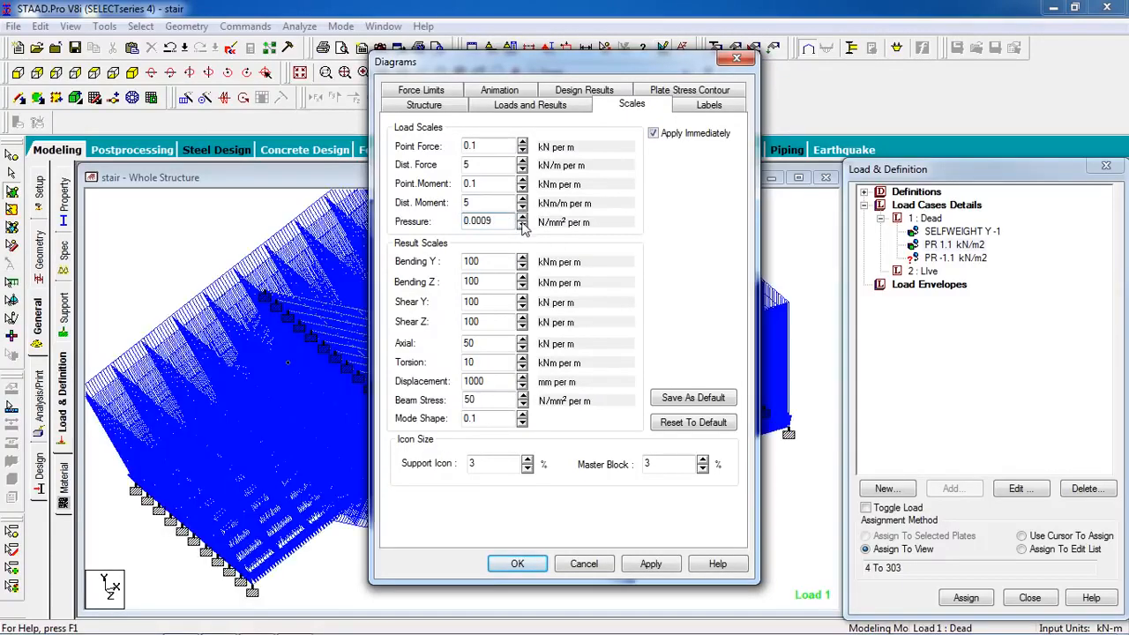
pyautogui.click(523, 217)
pyautogui.click(522, 217)
pyautogui.click(523, 217)
pyautogui.click(523, 217)
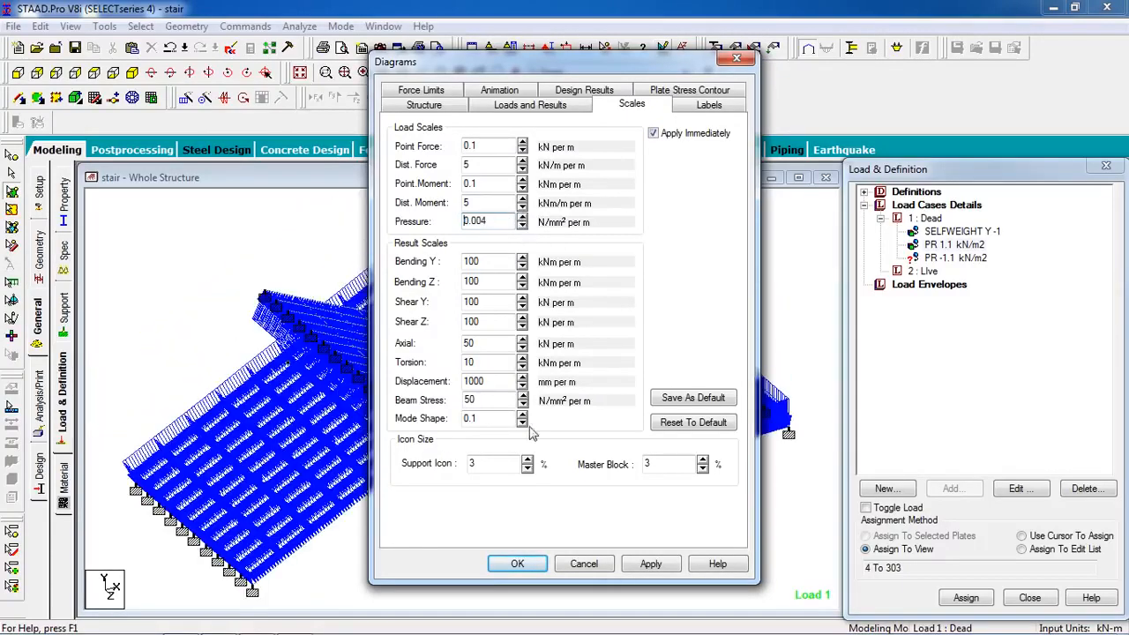
pyautogui.click(655, 568)
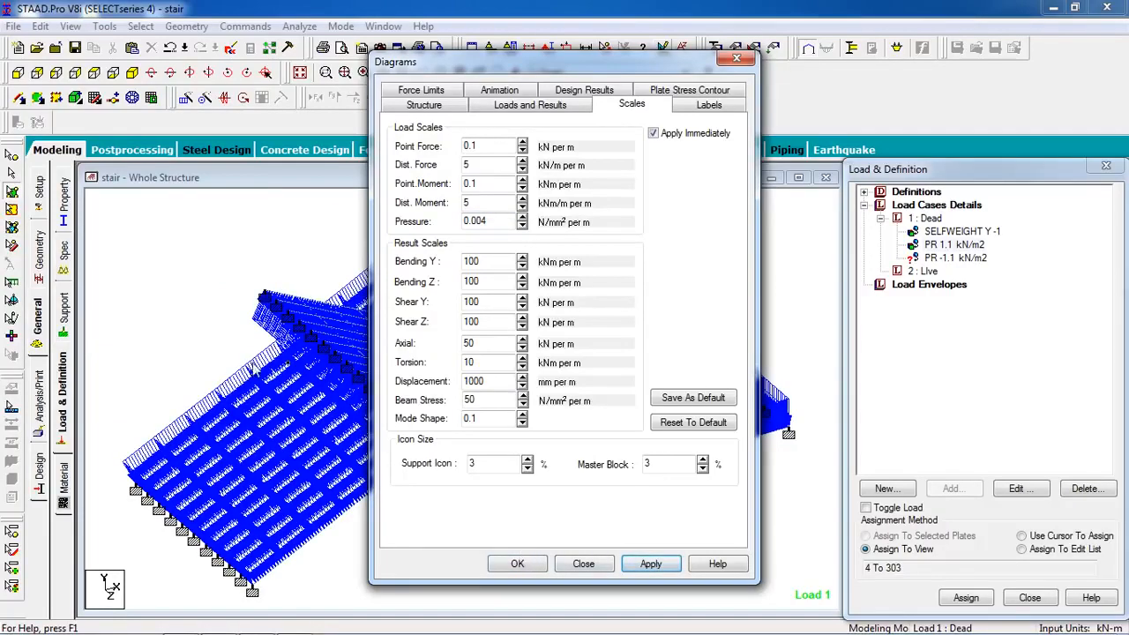
pyautogui.click(514, 563)
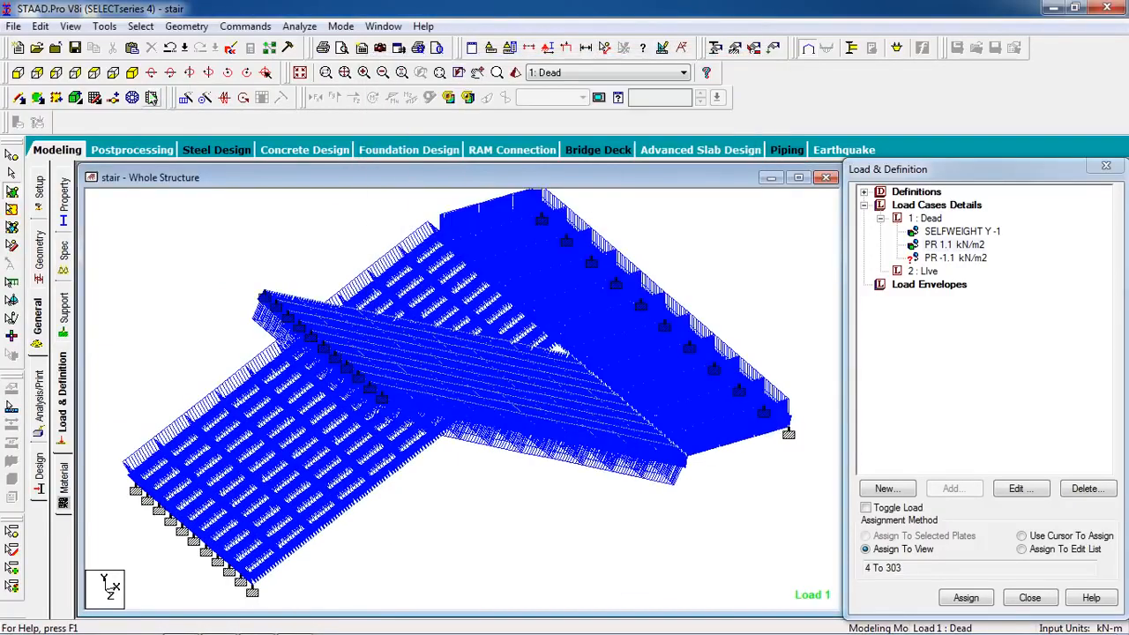
# - Select all plates of the upper flight in plan view and assign the Dead case's -1.1 kN/m2 pressure load to them
pyautogui.click(17, 73)
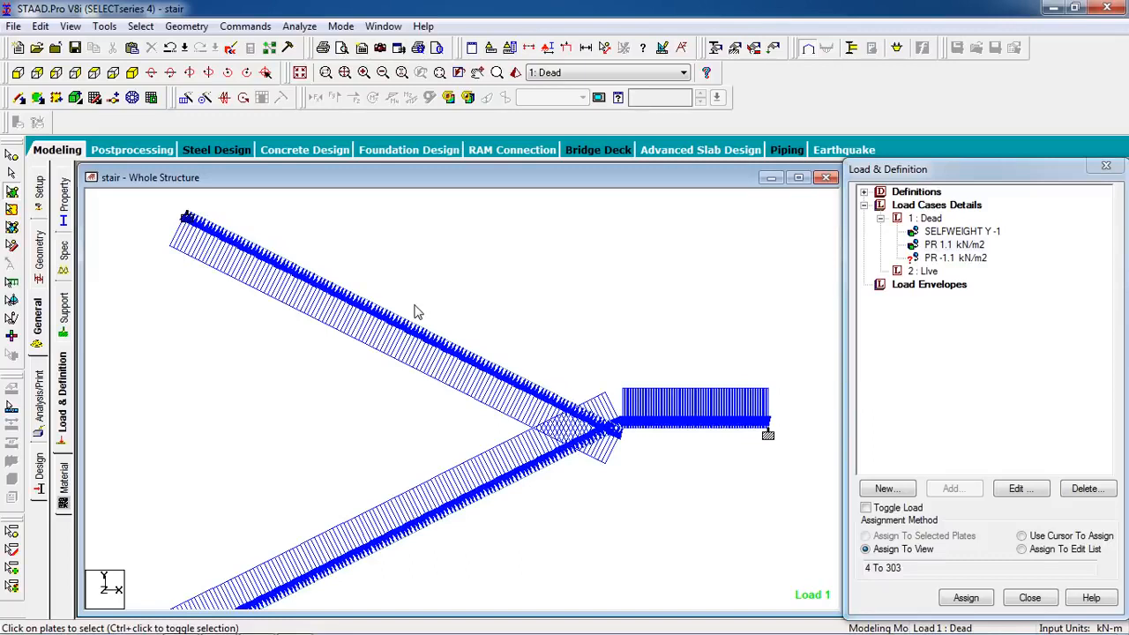
pyautogui.click(954, 258)
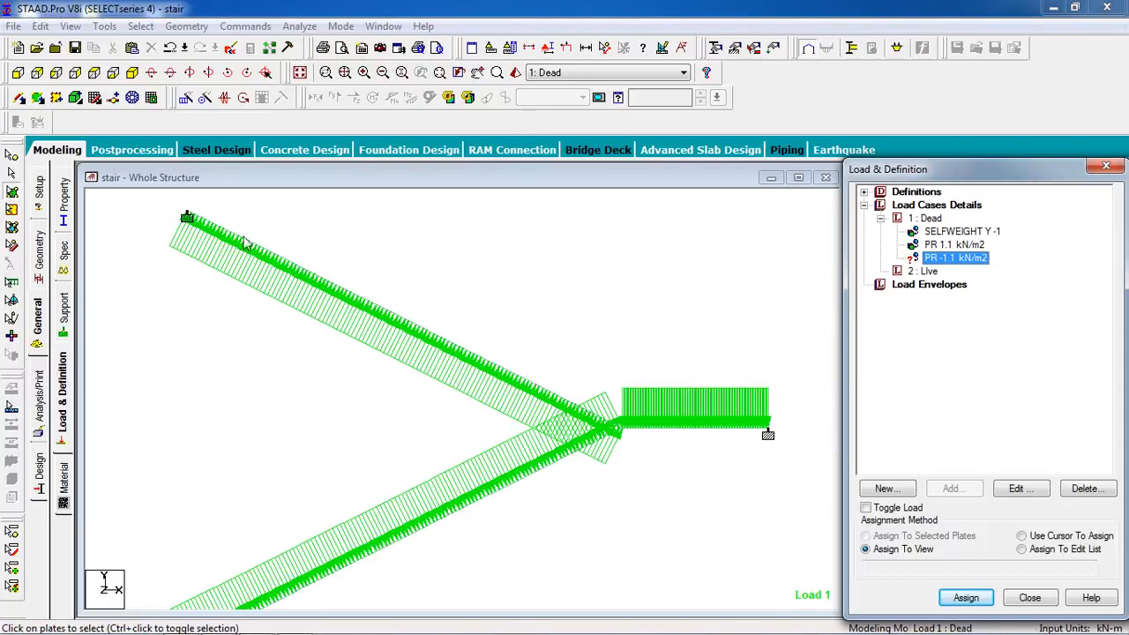
pyautogui.click(263, 226)
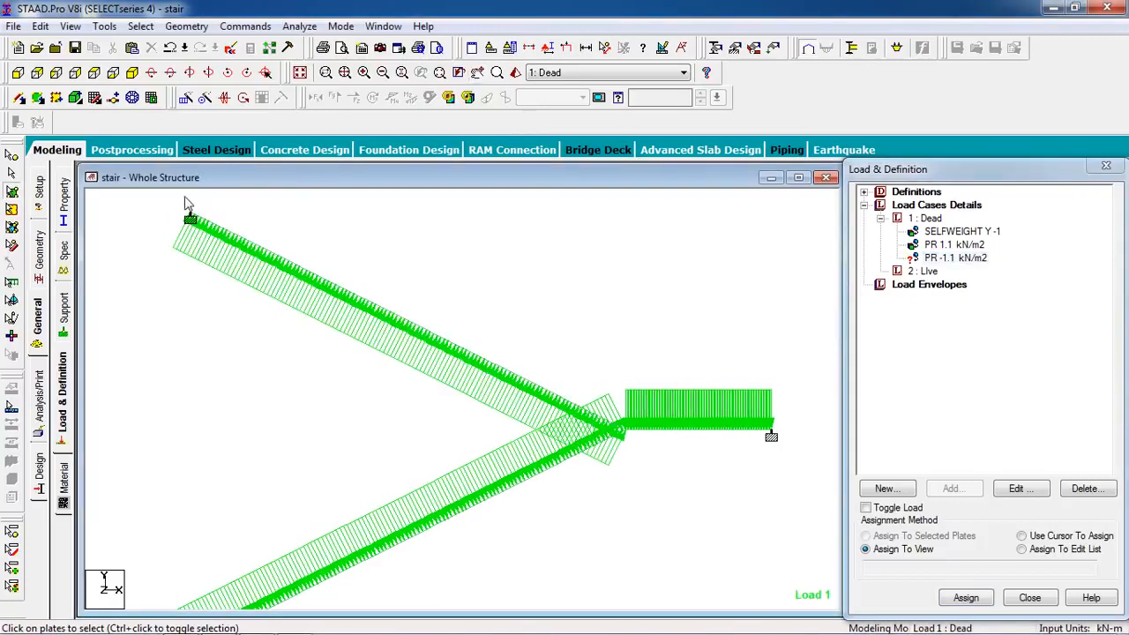
pyautogui.moveTo(169, 193); pyautogui.dragTo(596, 424)
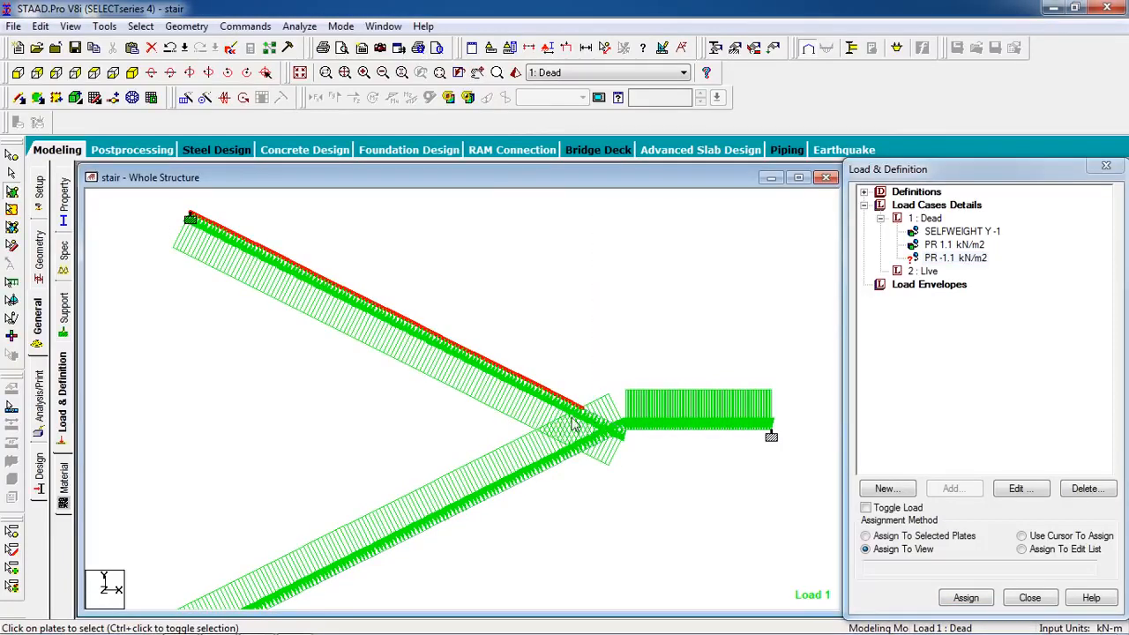
pyautogui.click(95, 74)
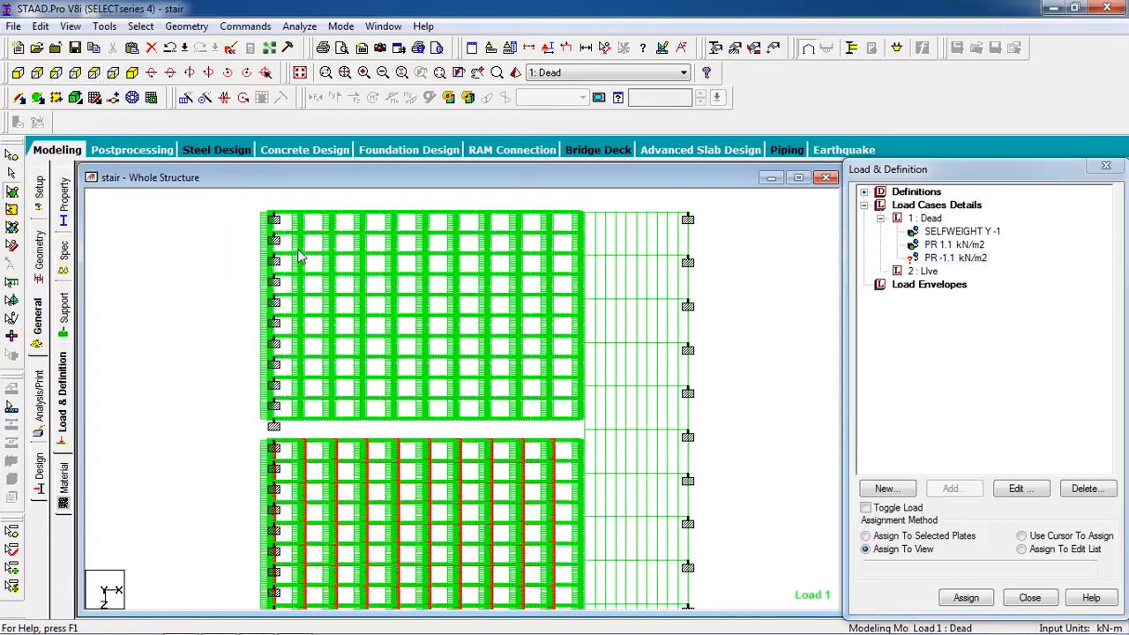
pyautogui.scroll(-1, 469, 422)
pyautogui.moveTo(467, 429); pyautogui.dragTo(465, 336, button='middle')
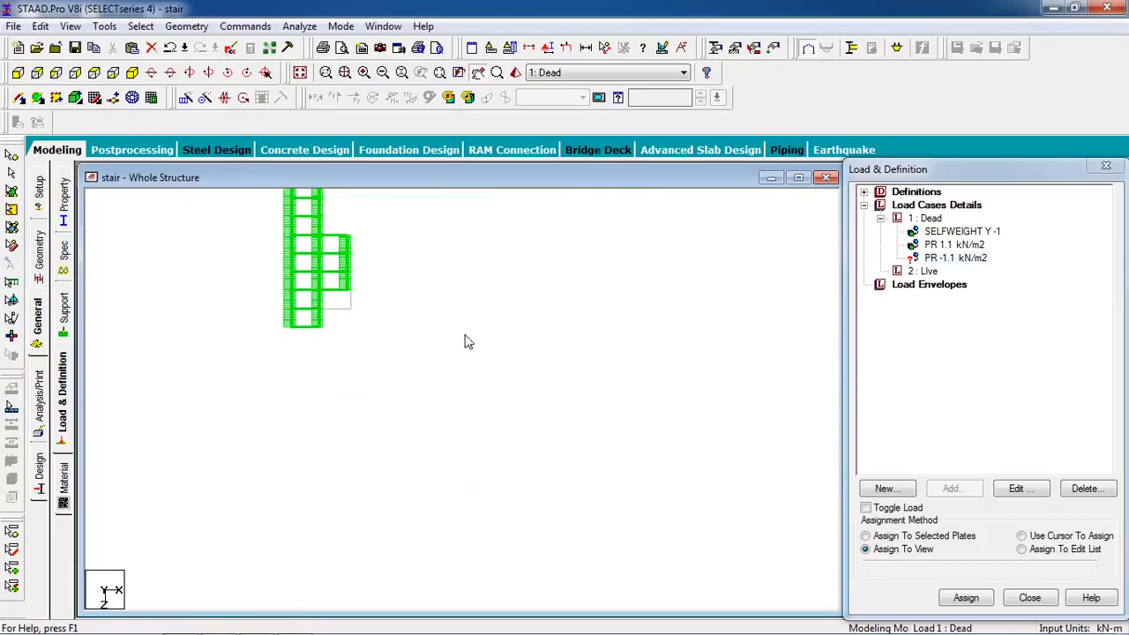
pyautogui.click(277, 343)
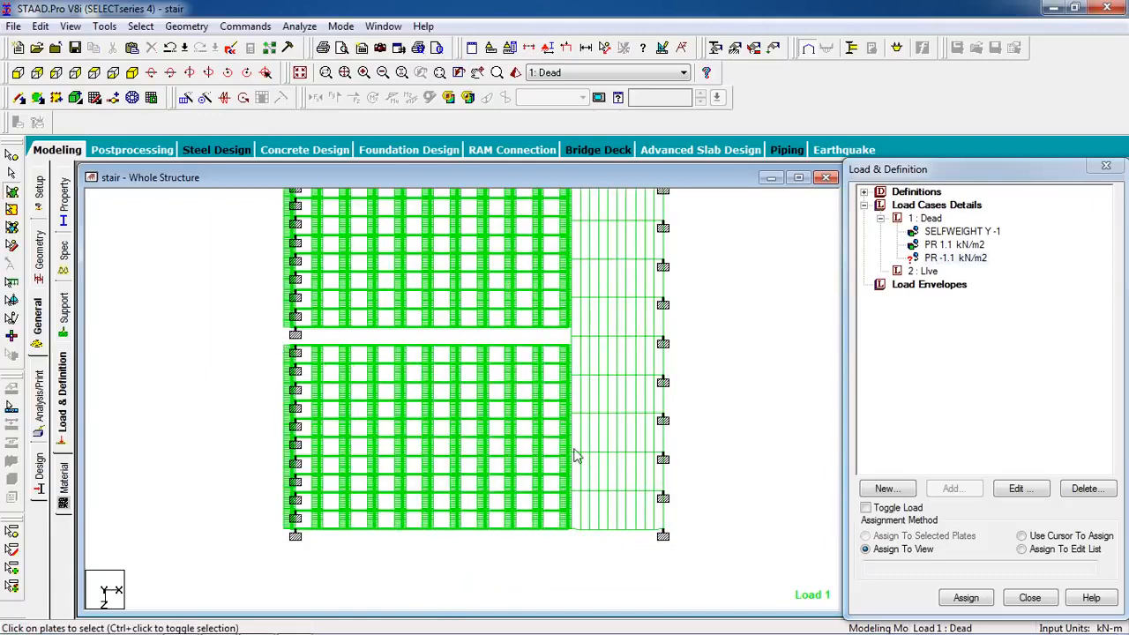
pyautogui.moveTo(592, 512); pyautogui.dragTo(566, 559)
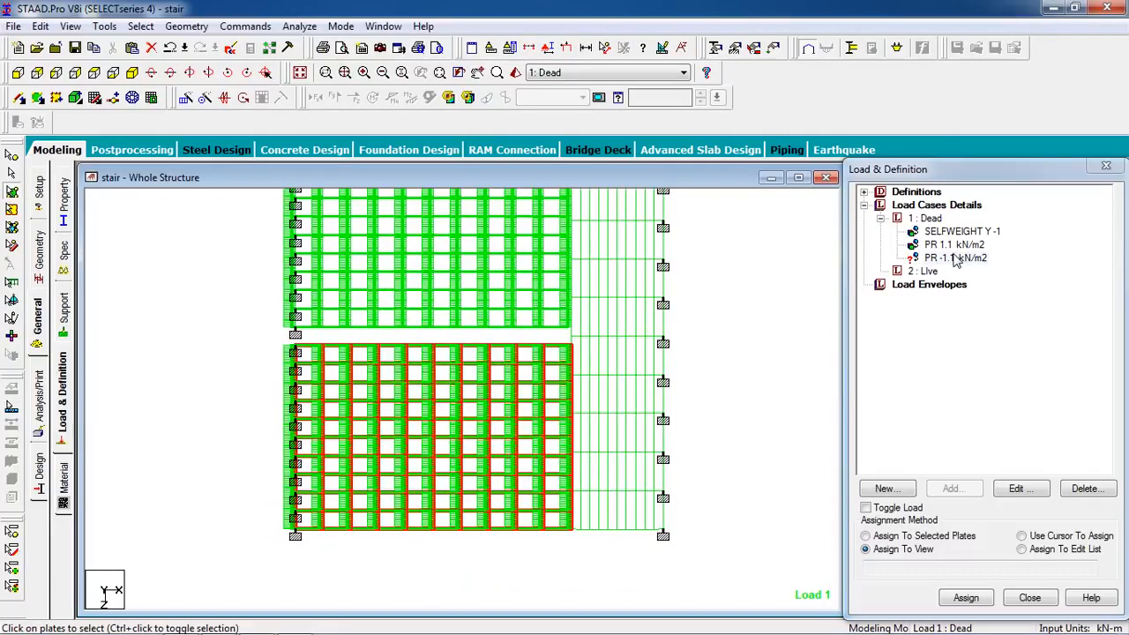
pyautogui.click(957, 257)
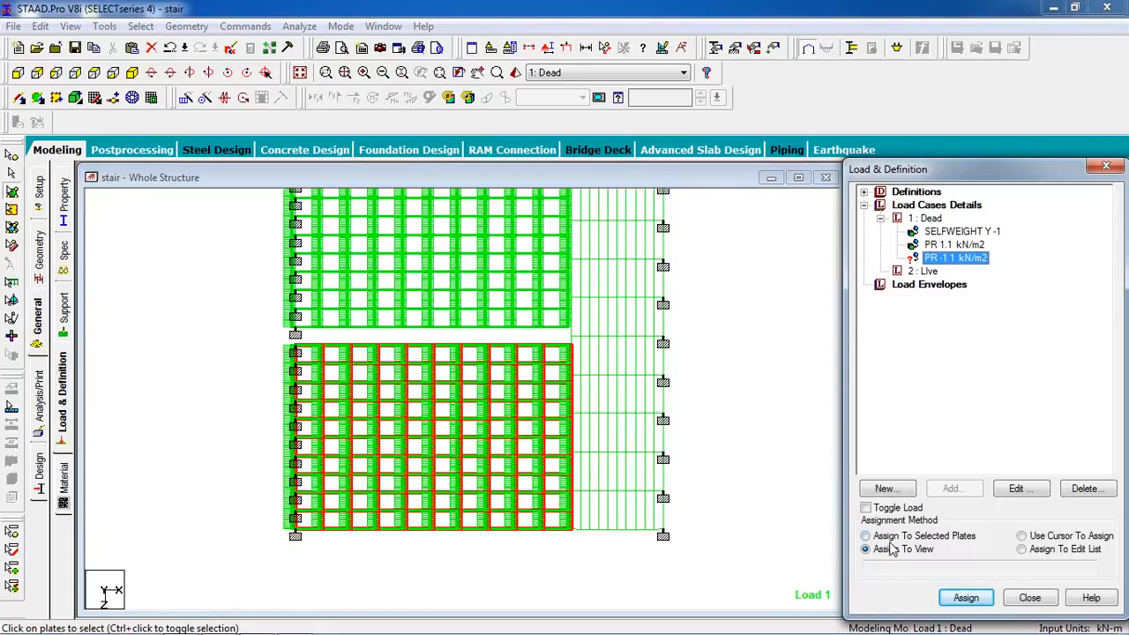
pyautogui.click(893, 535)
pyautogui.click(965, 597)
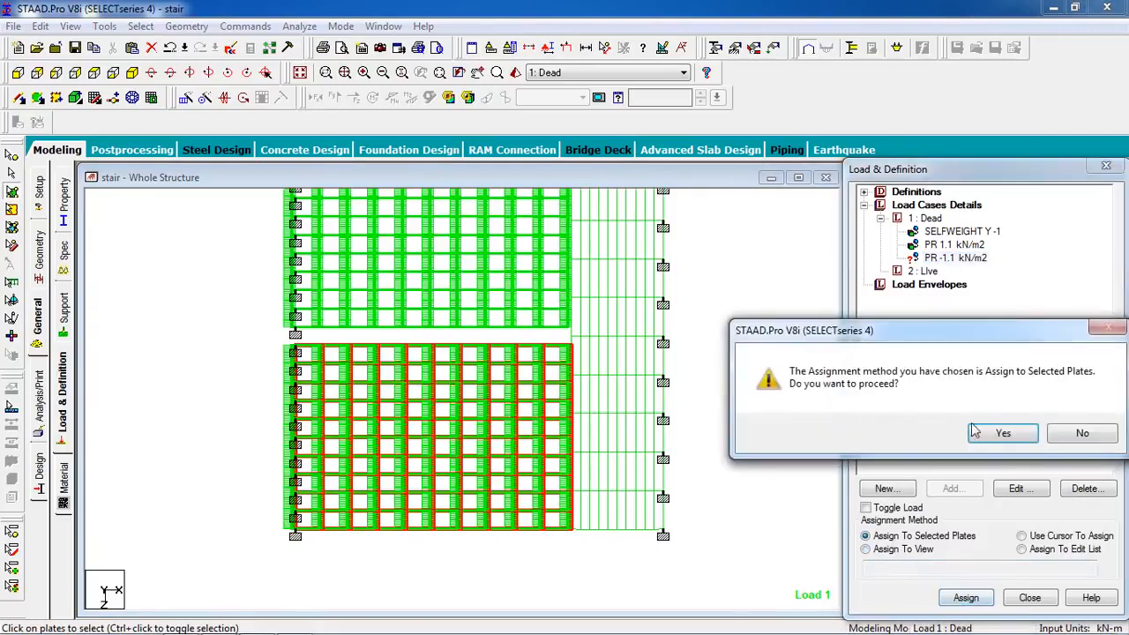
pyautogui.click(1003, 432)
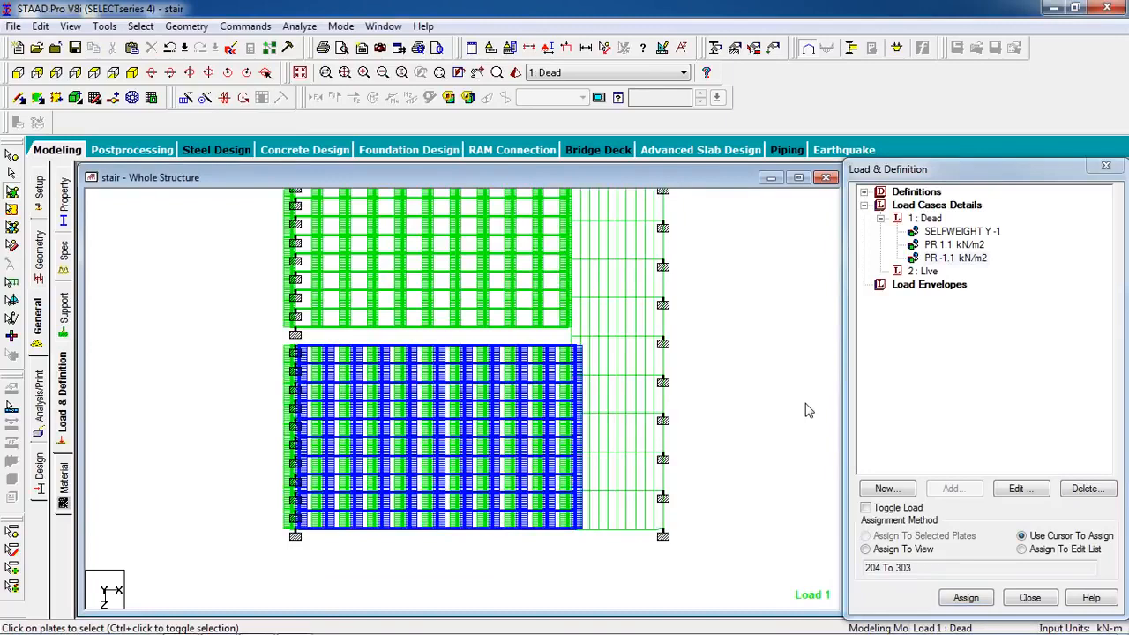
# - Add a full-plate pressure load of 1 kN/m2 in the local Z direction to the Live load case
pyautogui.click(922, 270)
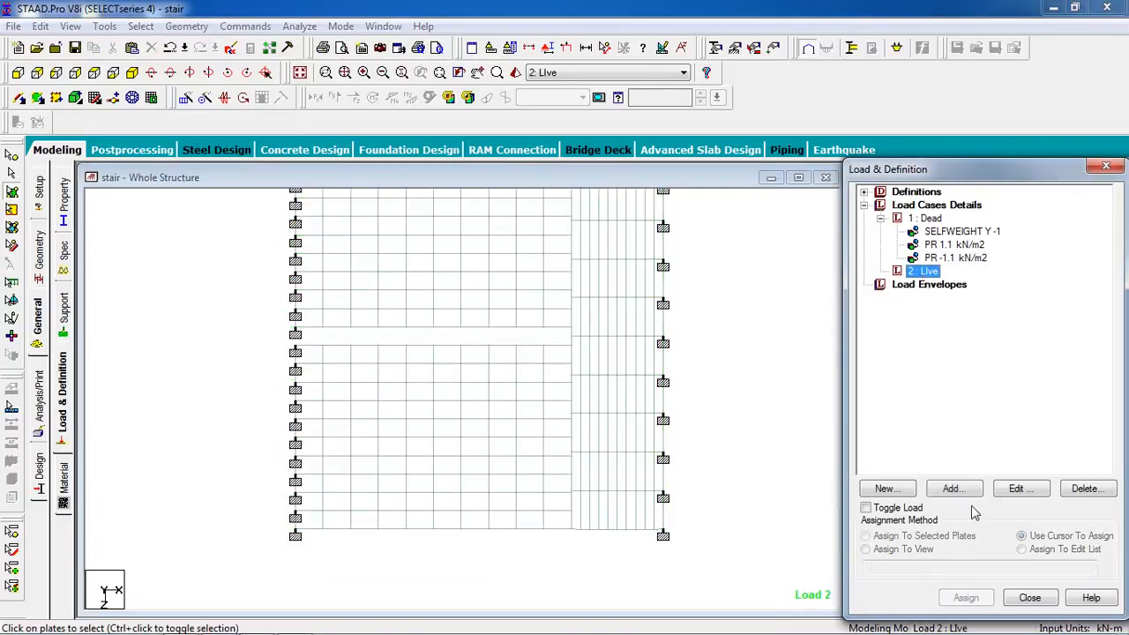
pyautogui.click(967, 494)
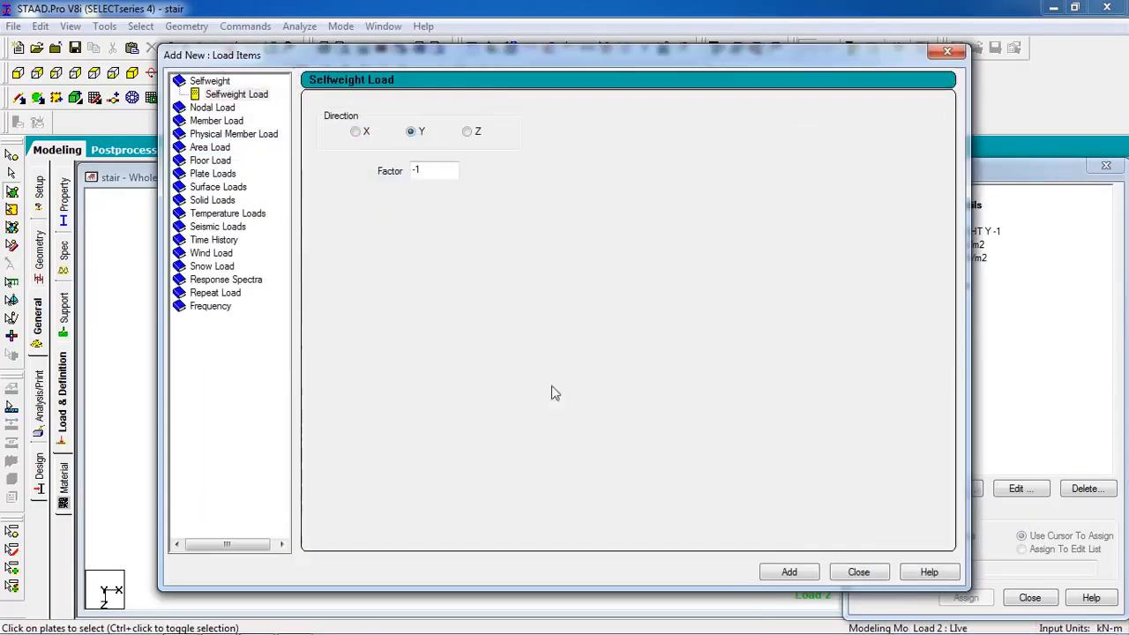
pyautogui.click(214, 174)
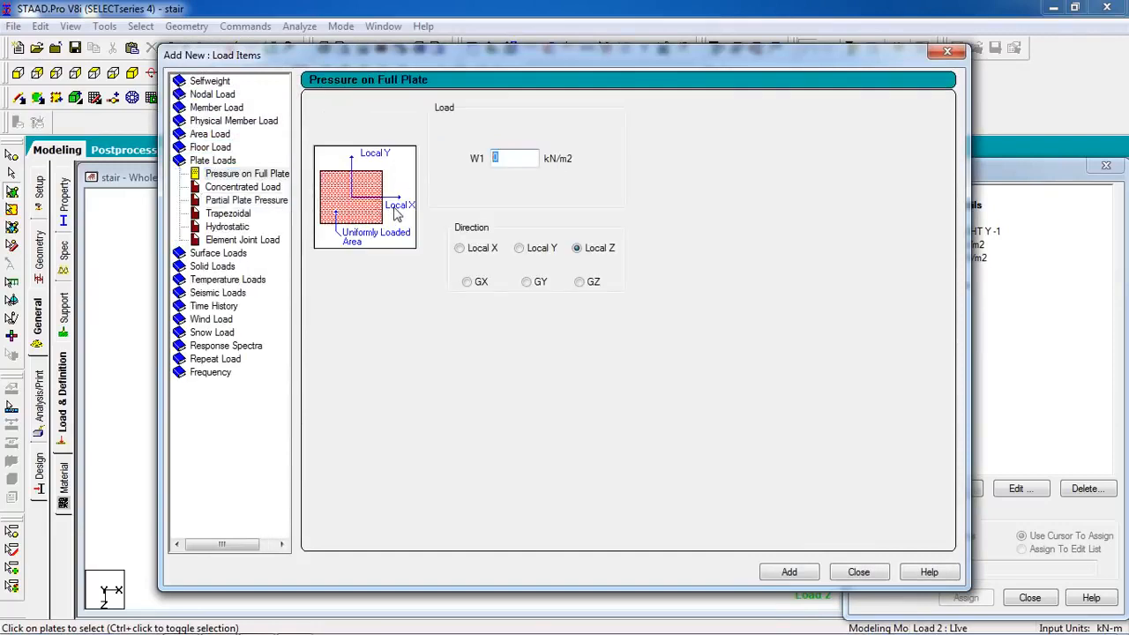
pyautogui.write('1')
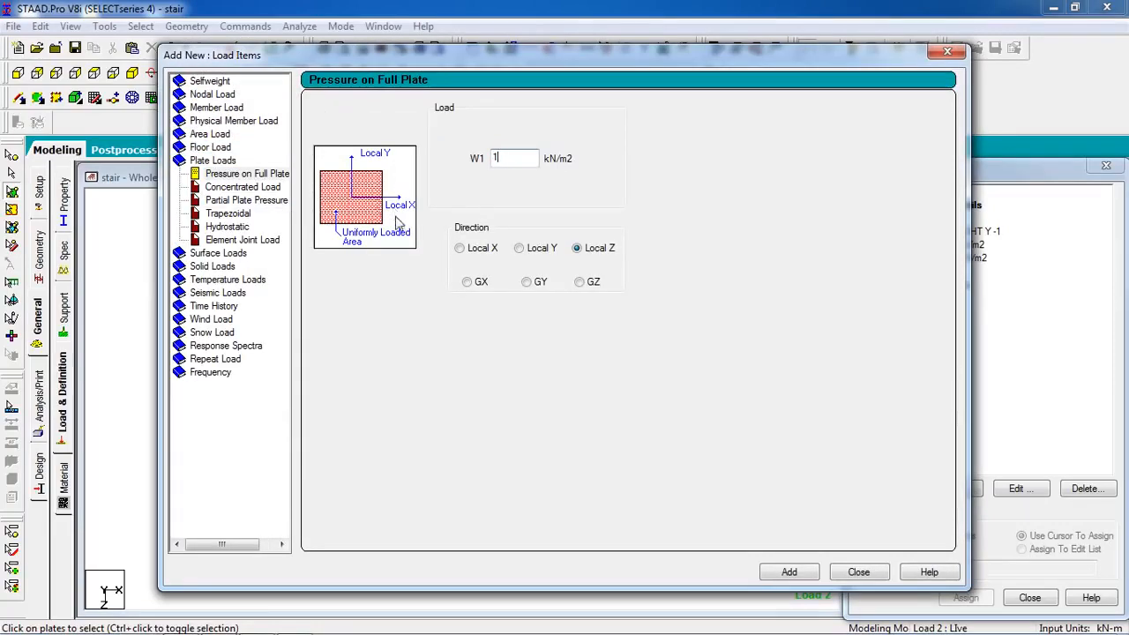
pyautogui.click(806, 573)
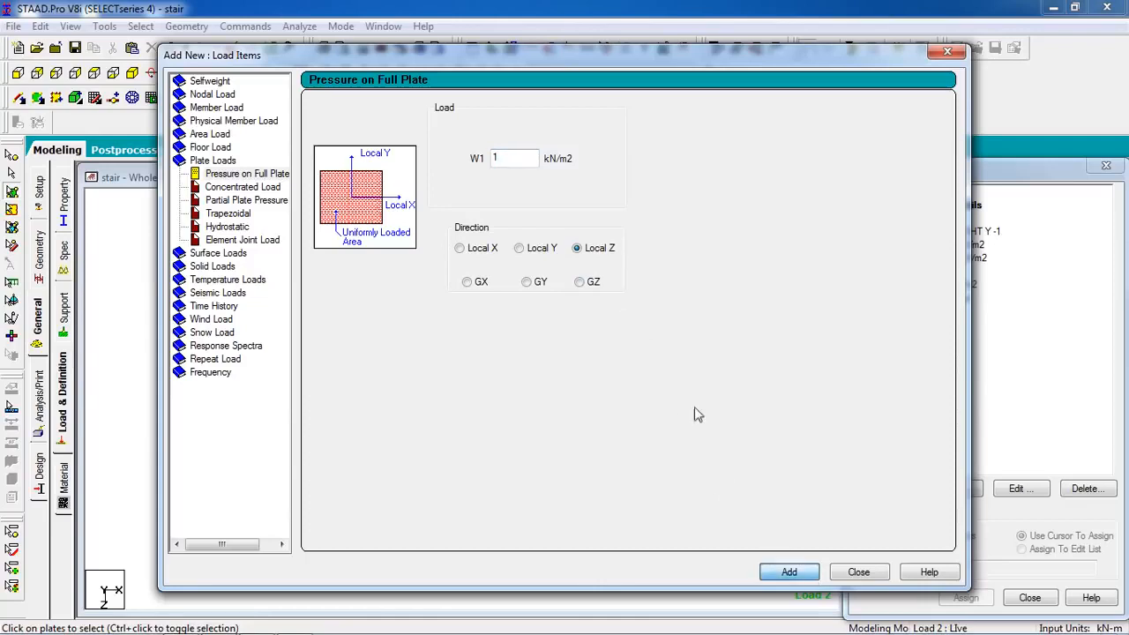
# - Decline the auto-save and add a full-plate pressure load of -1 kN/m2 in local Z to the Live load case
pyautogui.press('Tab')
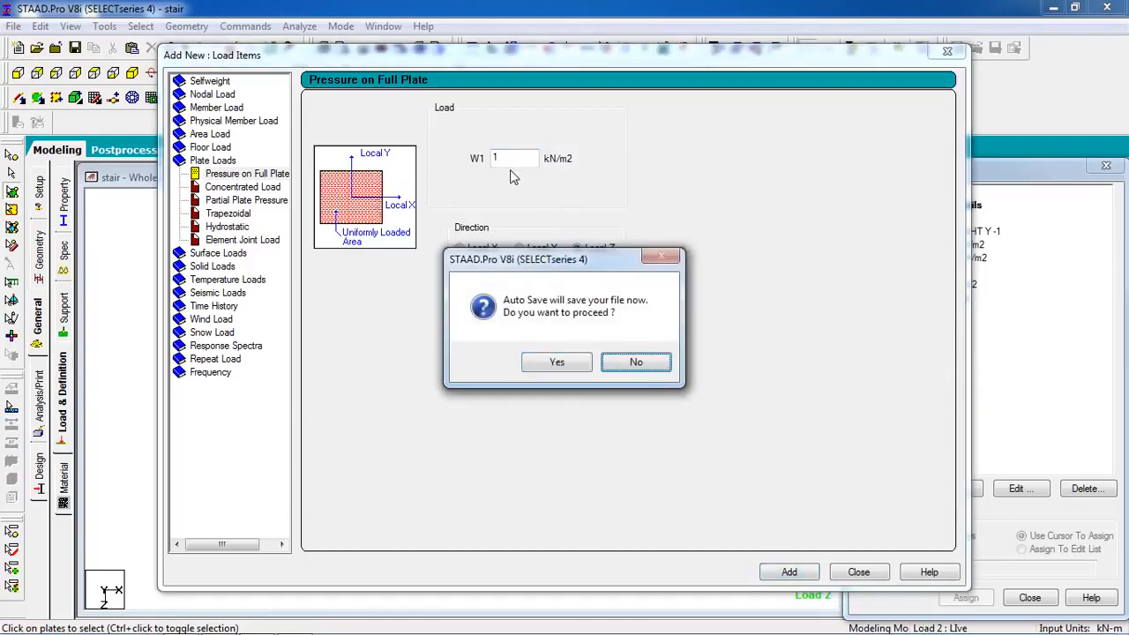
pyautogui.click(648, 365)
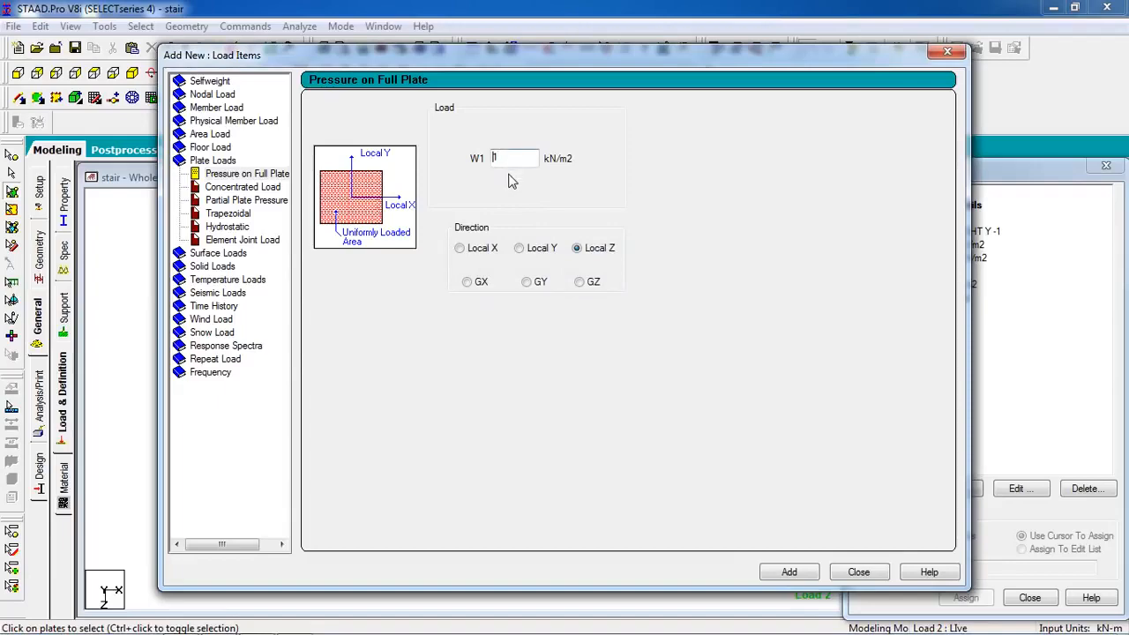
pyautogui.write('-')
pyautogui.click(792, 571)
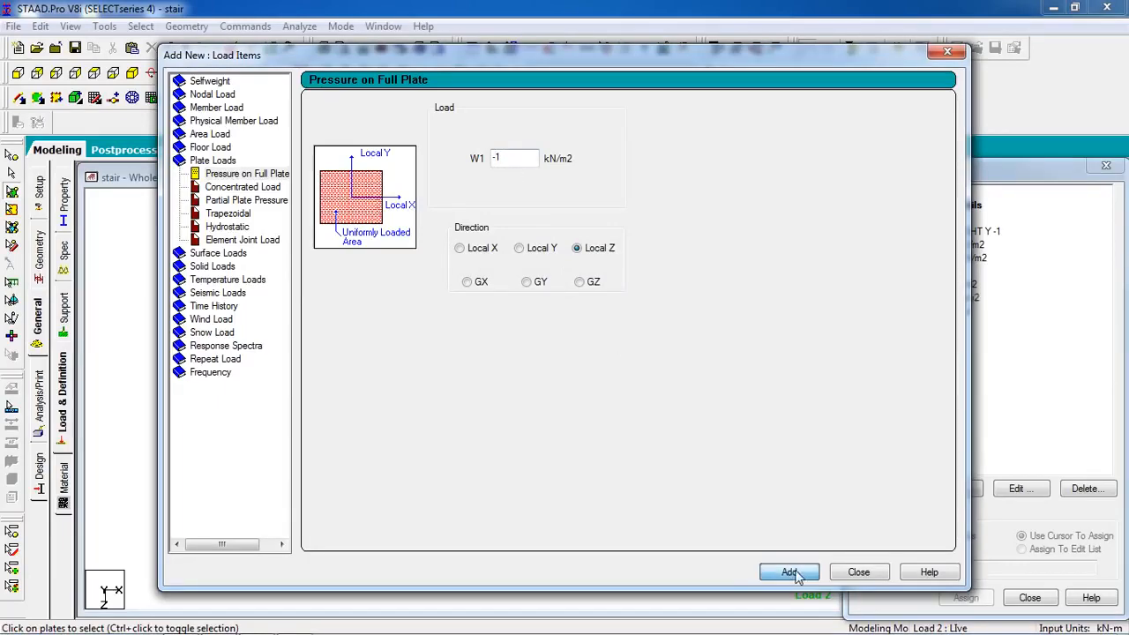
pyautogui.click(846, 573)
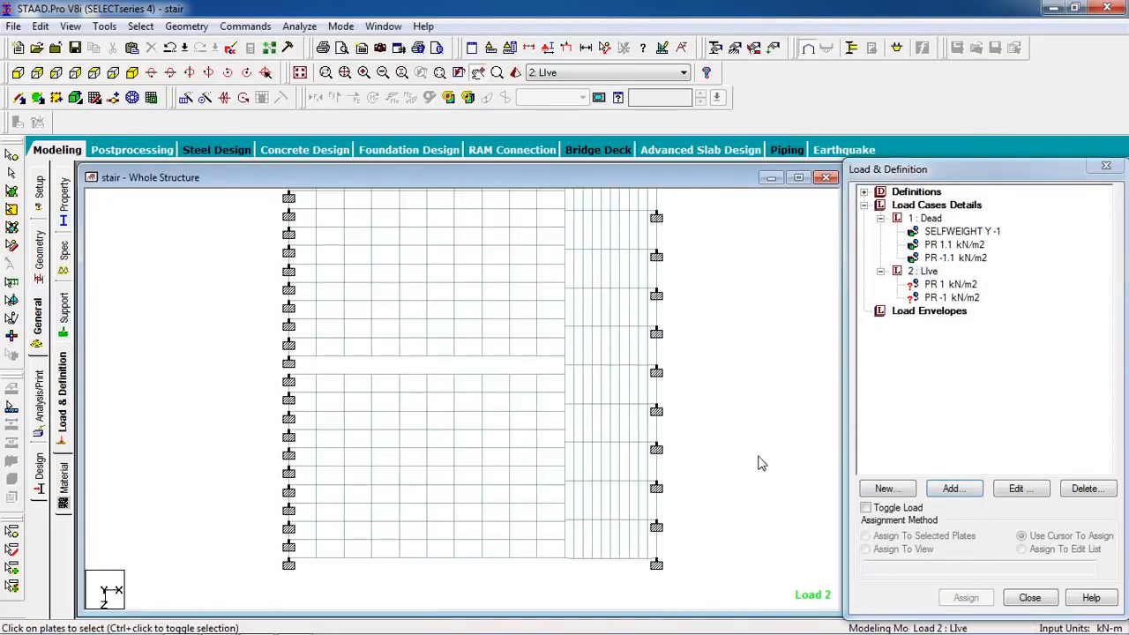
pyautogui.click(957, 287)
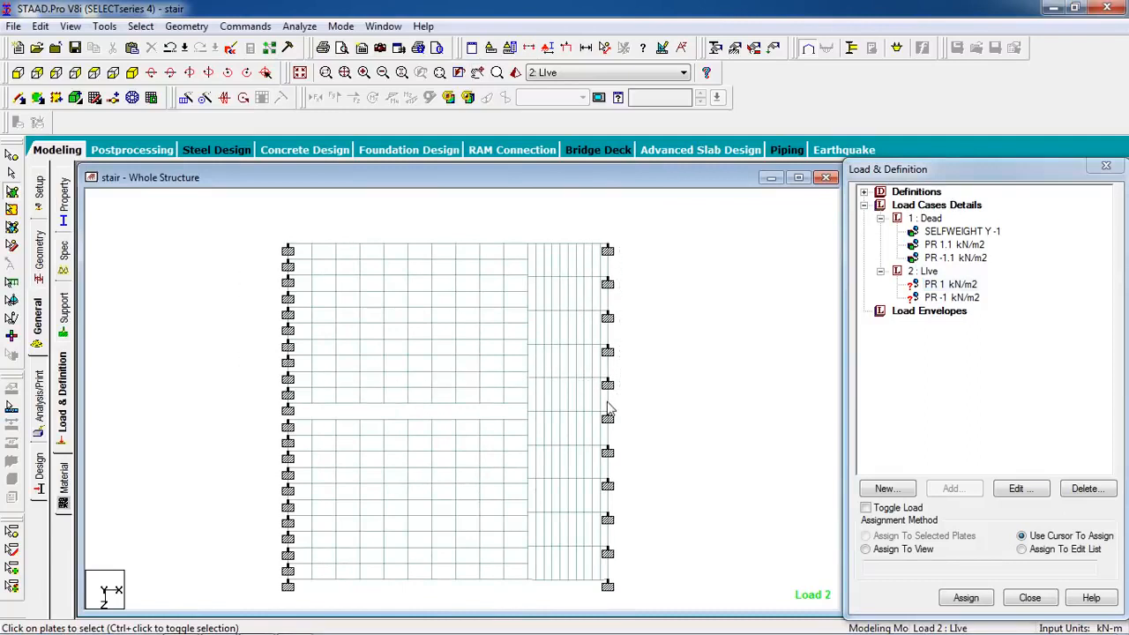
pyautogui.moveTo(527, 416); pyautogui.dragTo(245, 206)
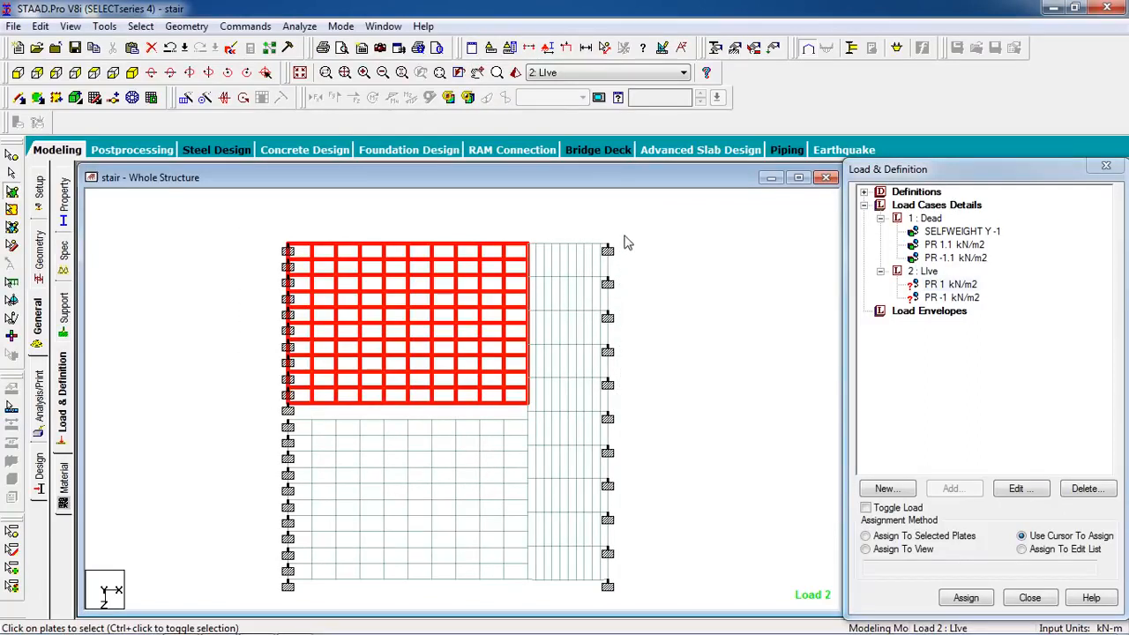
pyautogui.moveTo(544, 592); pyautogui.dragTo(535, 594)
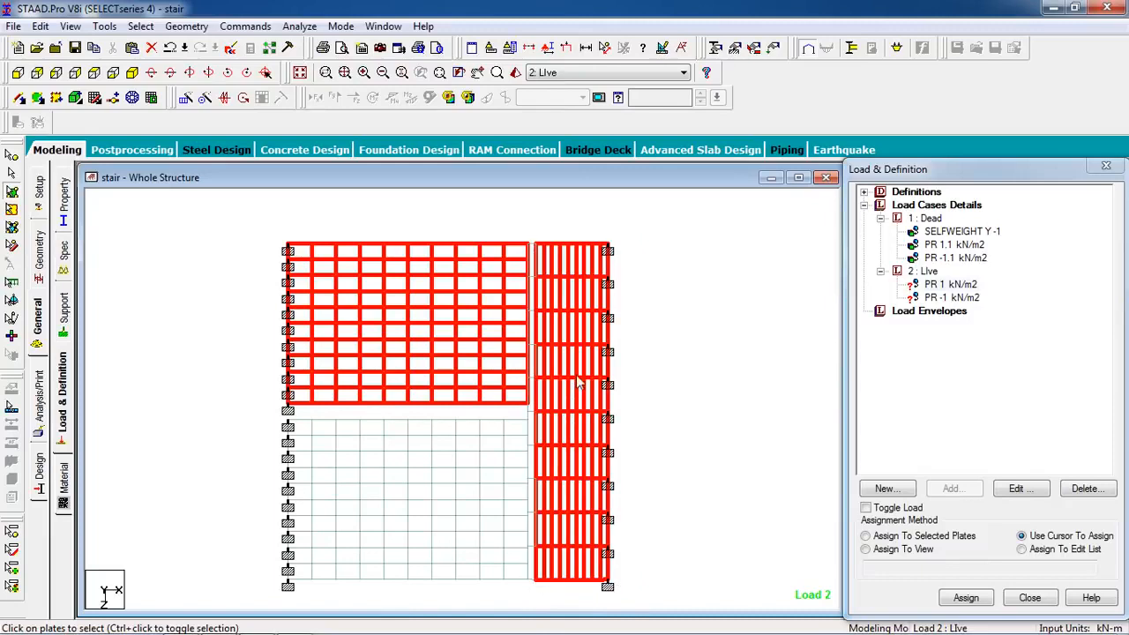
pyautogui.click(662, 342)
# - Select all plates of the landing and lower flight in plan view and assign the Live case's 1 kN/m2 pressure load to them
pyautogui.moveTo(647, 183); pyautogui.dragTo(524, 588)
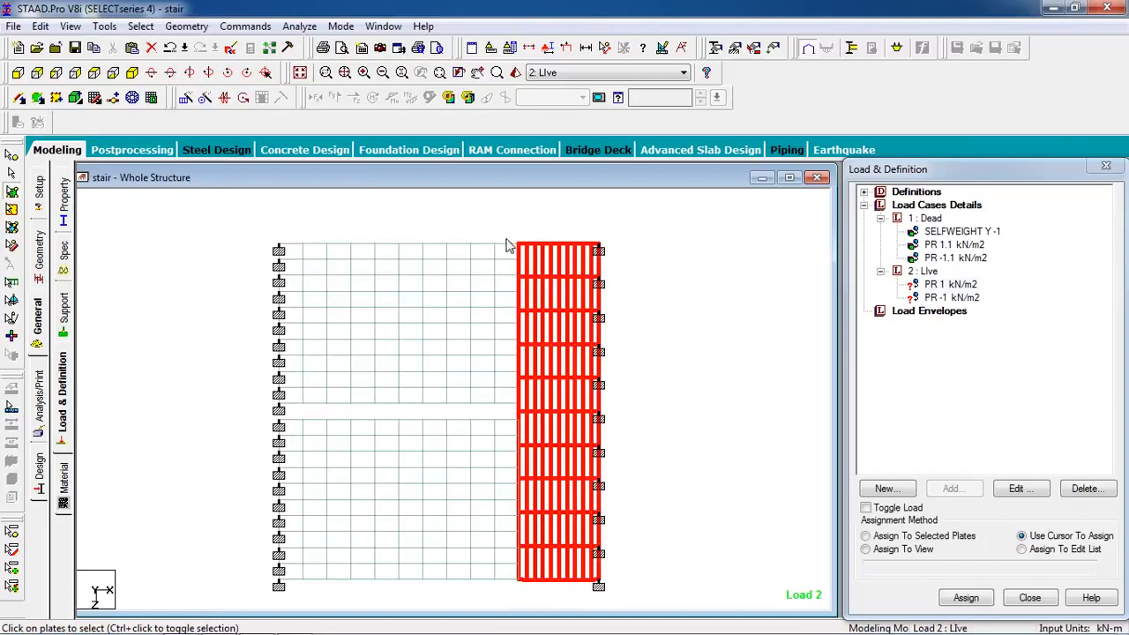
pyautogui.moveTo(506, 221); pyautogui.dragTo(155, 415)
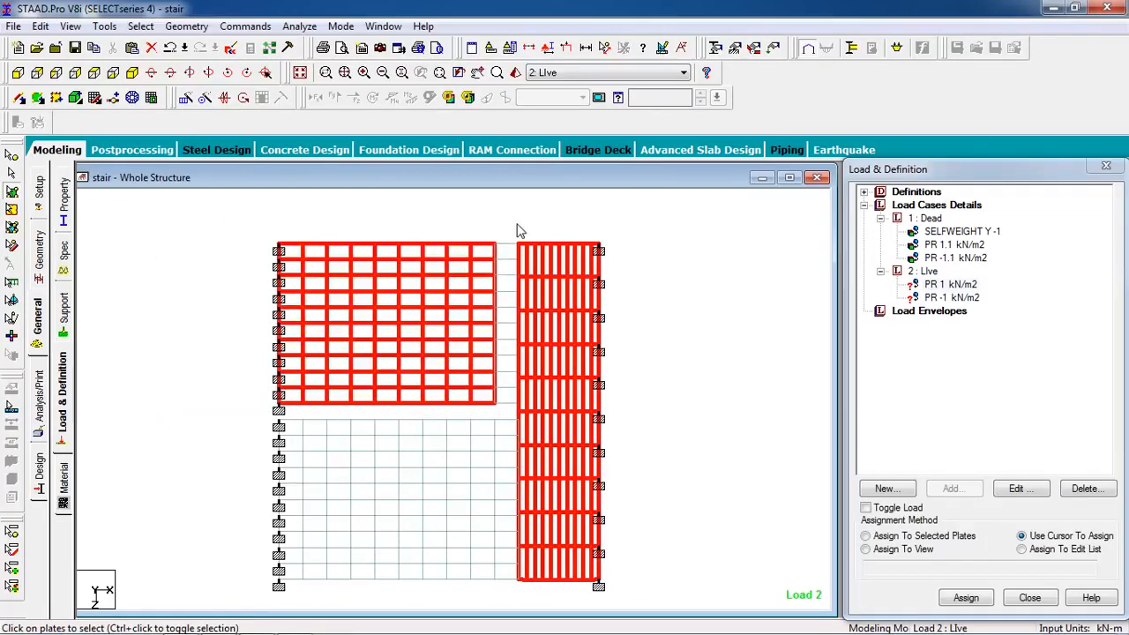
pyautogui.click(505, 398)
pyautogui.click(963, 287)
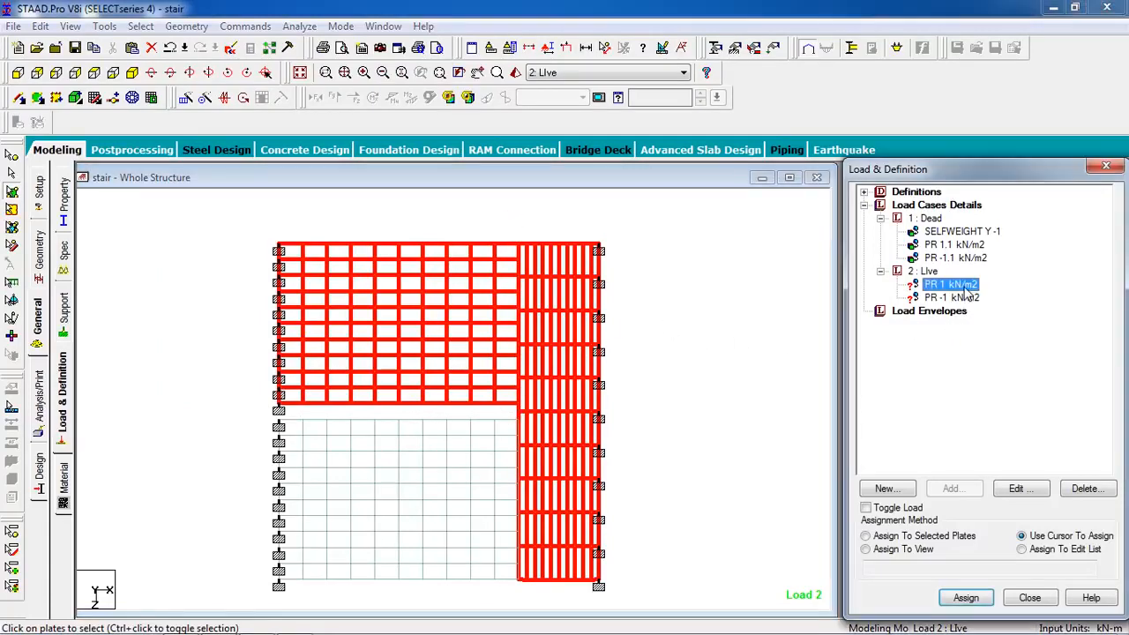
pyautogui.click(922, 536)
pyautogui.click(965, 599)
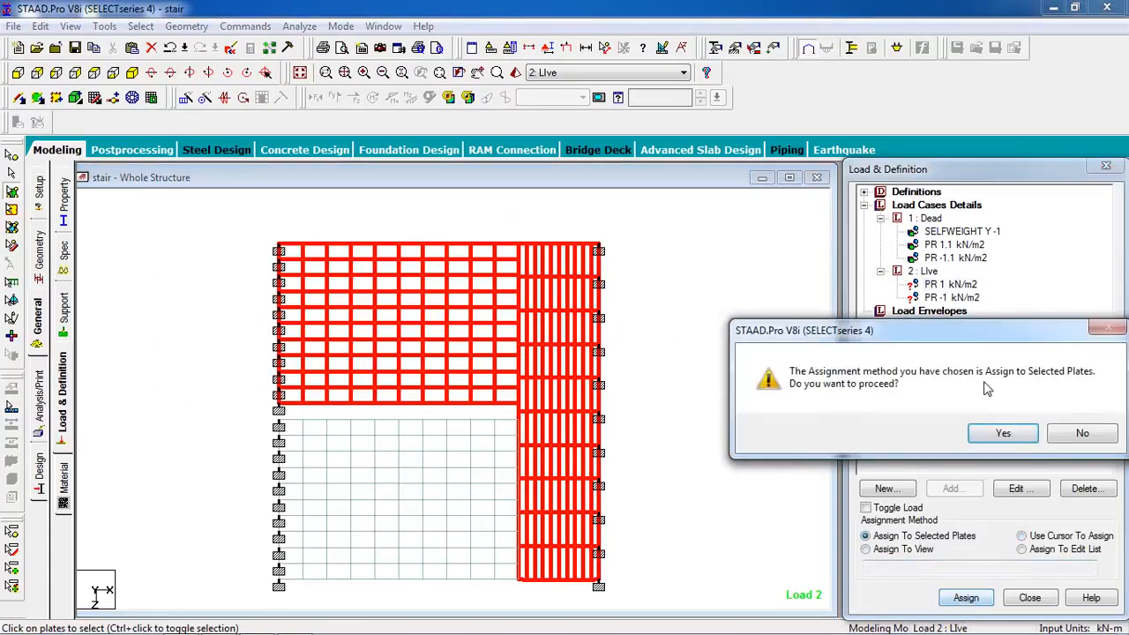
pyautogui.click(1002, 430)
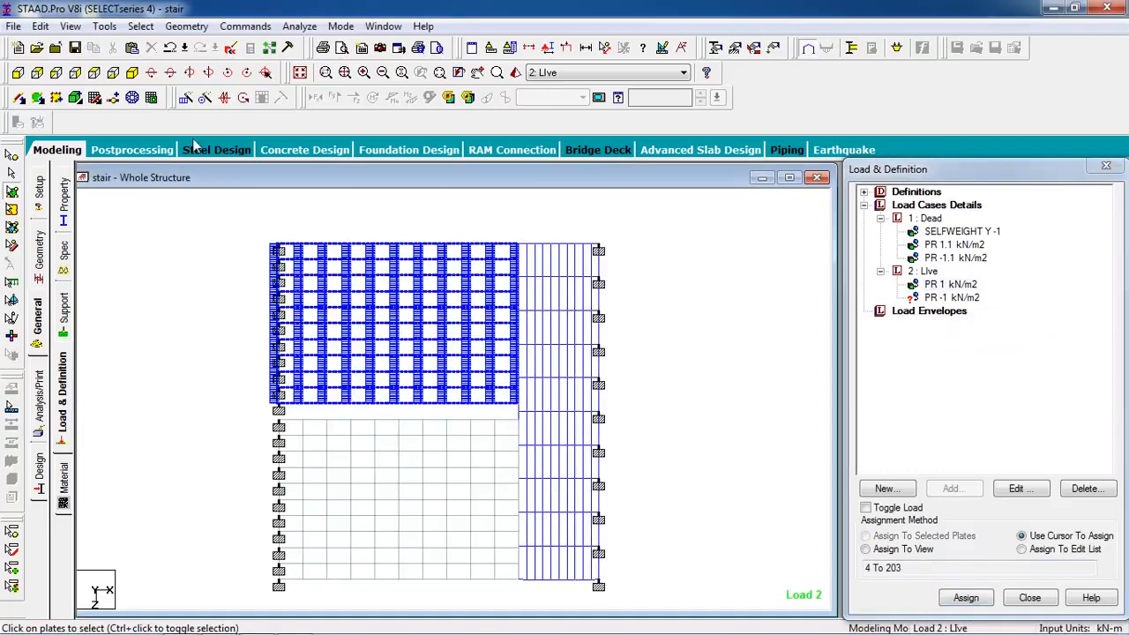
# - Select all plates of the upper flight in plan view and assign the Live case's -1 kN/m2 pressure load to them
pyautogui.click(18, 72)
pyautogui.scroll(4, 568, 391)
pyautogui.scroll(-3, 573, 393)
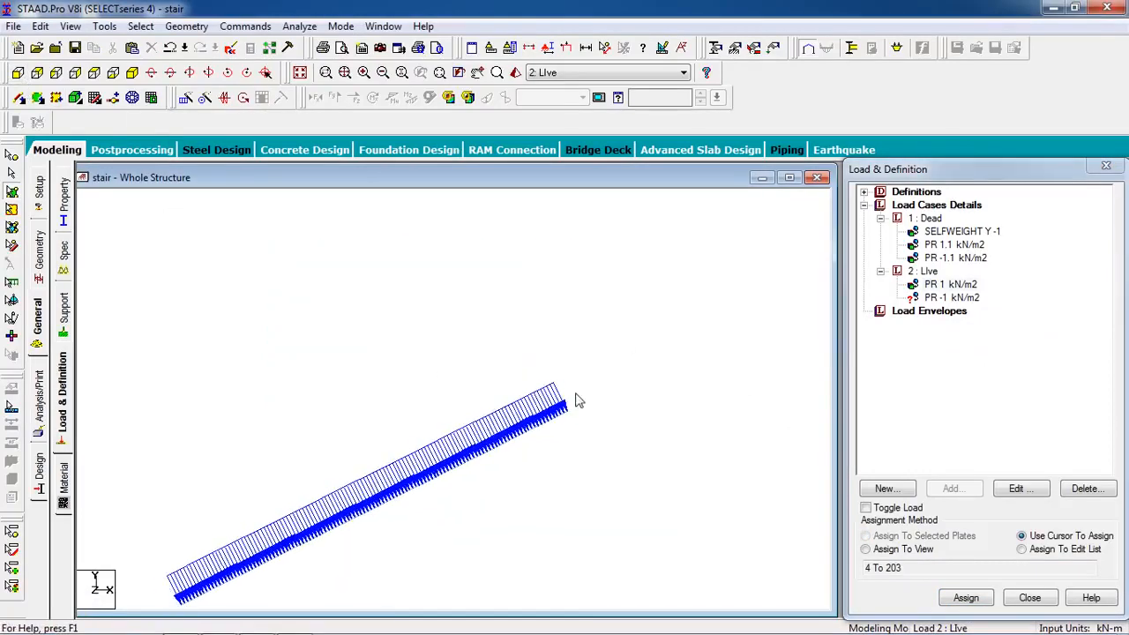
pyautogui.click(93, 72)
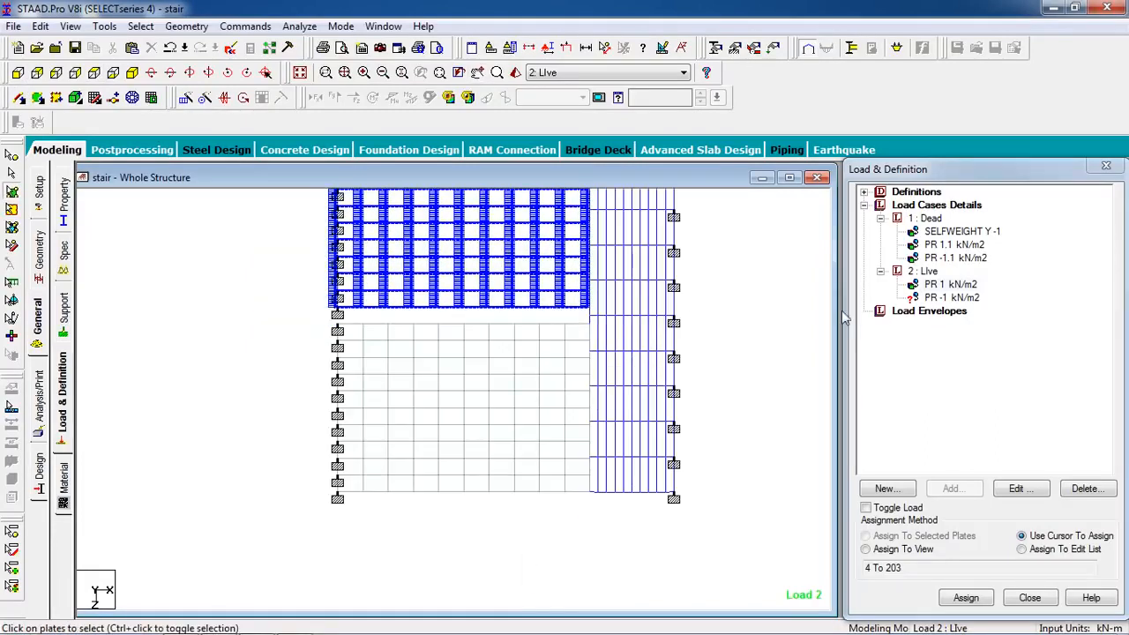
pyautogui.click(931, 298)
pyautogui.click(583, 323)
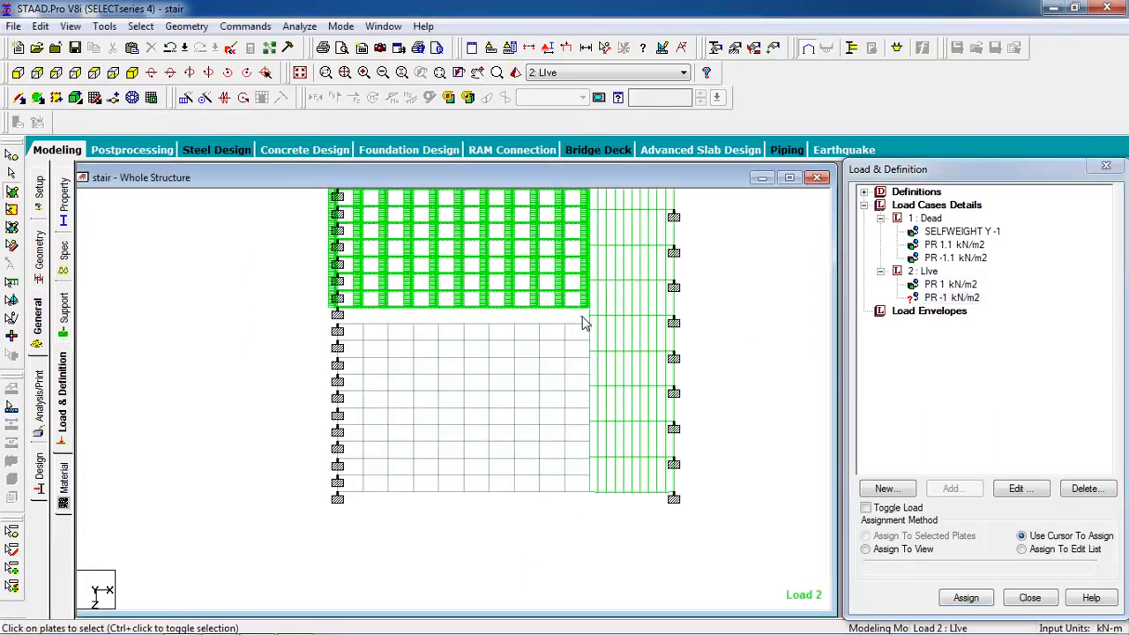
pyautogui.moveTo(252, 498); pyautogui.dragTo(201, 531)
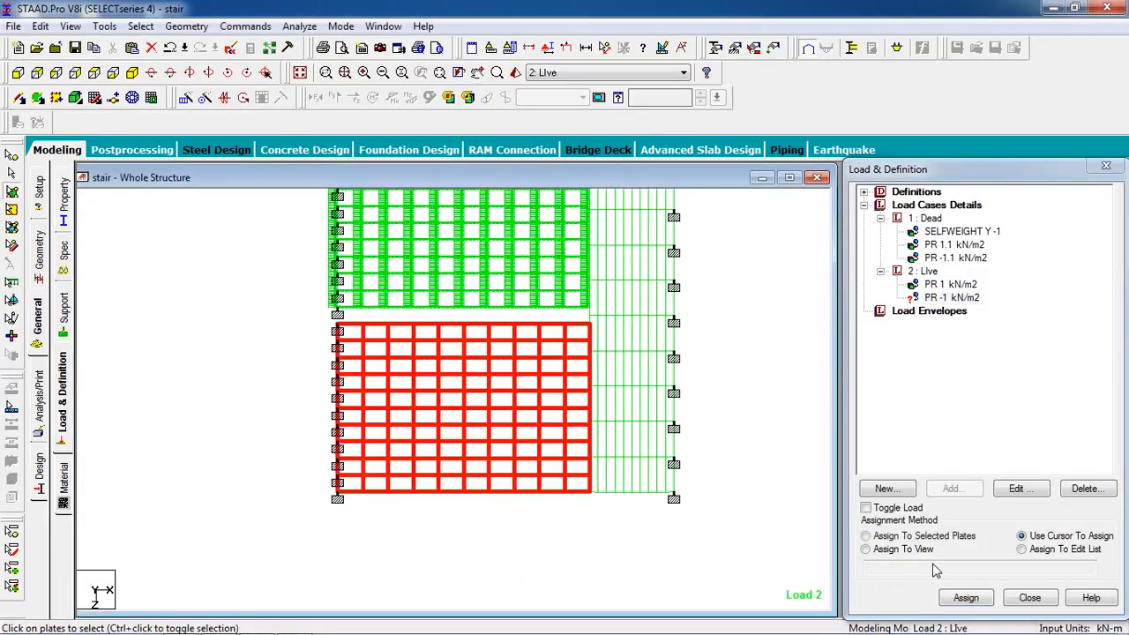
pyautogui.click(935, 537)
pyautogui.click(961, 596)
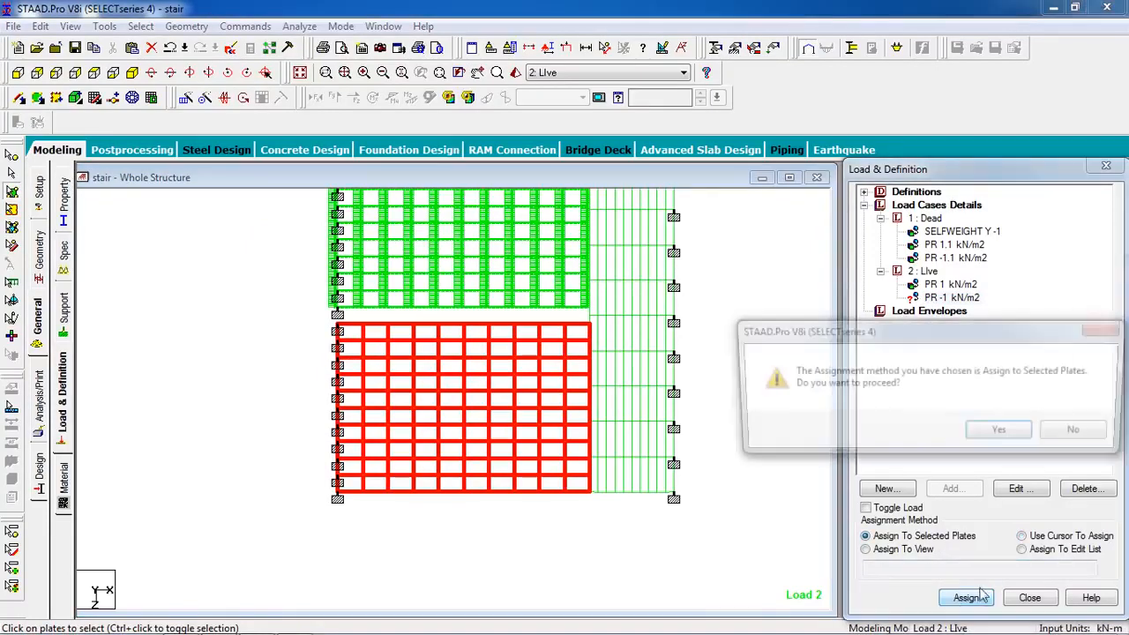
pyautogui.click(1007, 435)
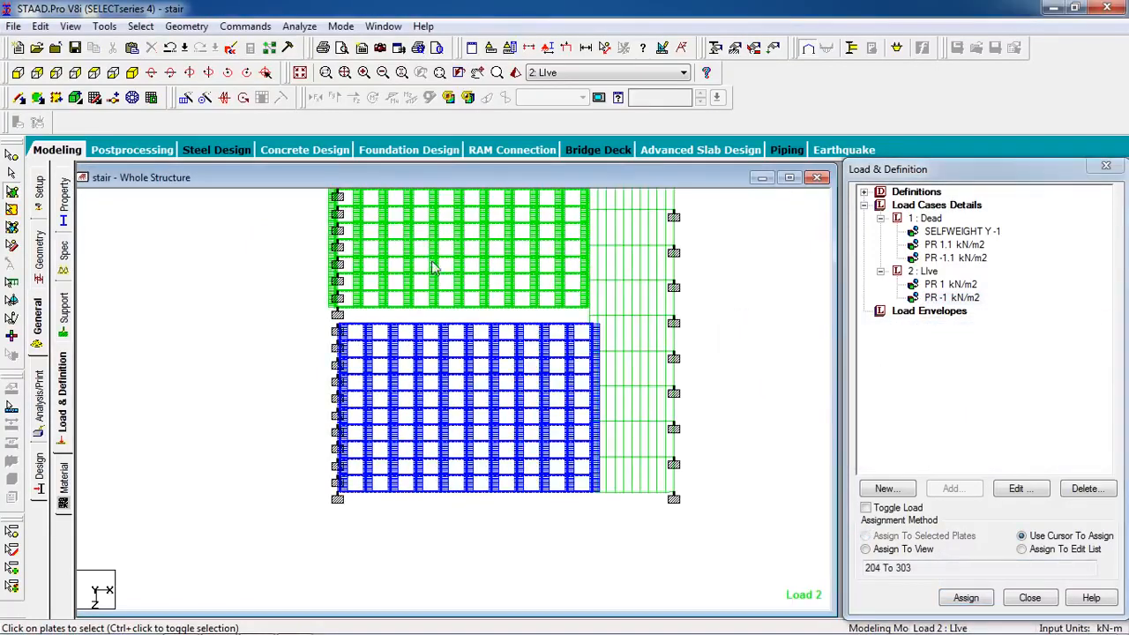
# - Examine in front view which flights and landing plates carry each pressure load of the Live and Dead cases
pyautogui.click(18, 74)
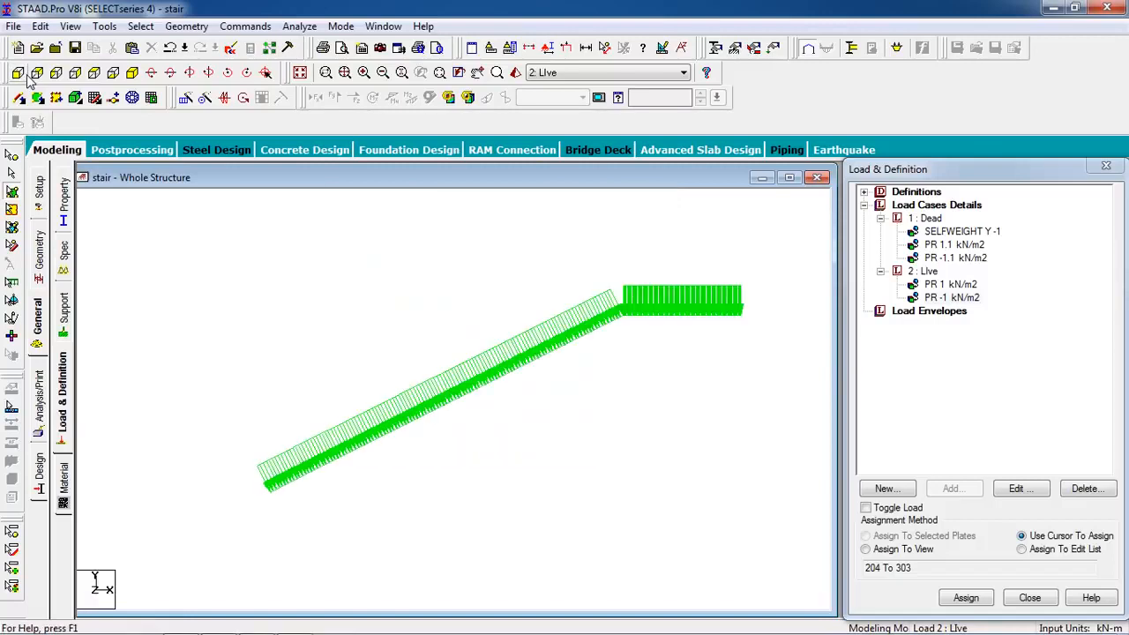
pyautogui.click(950, 284)
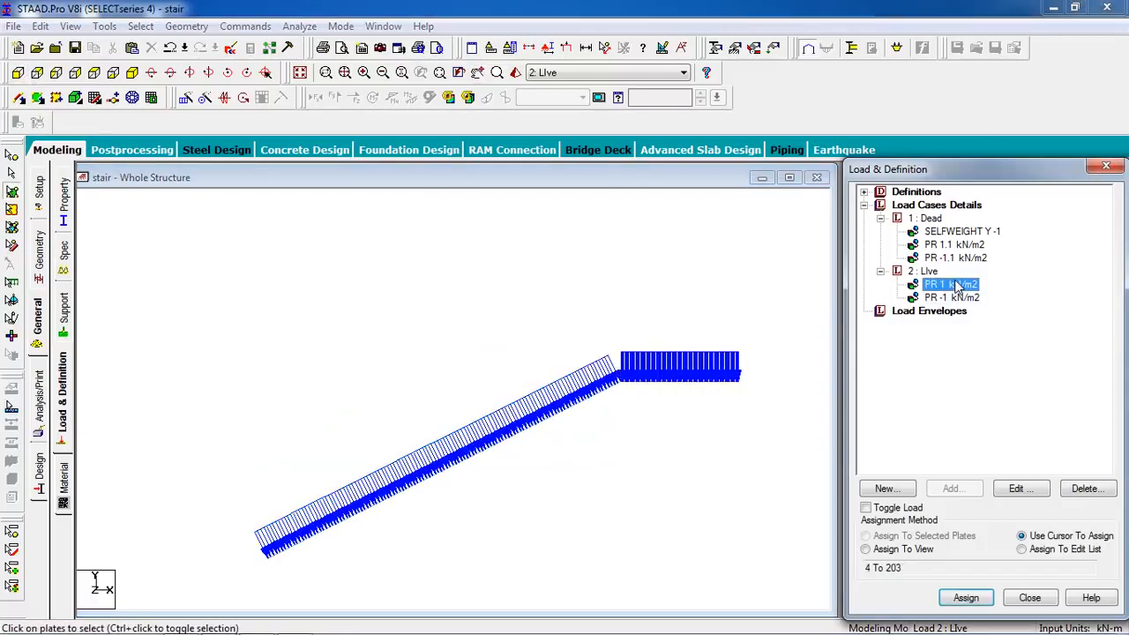
pyautogui.click(951, 246)
pyautogui.click(945, 257)
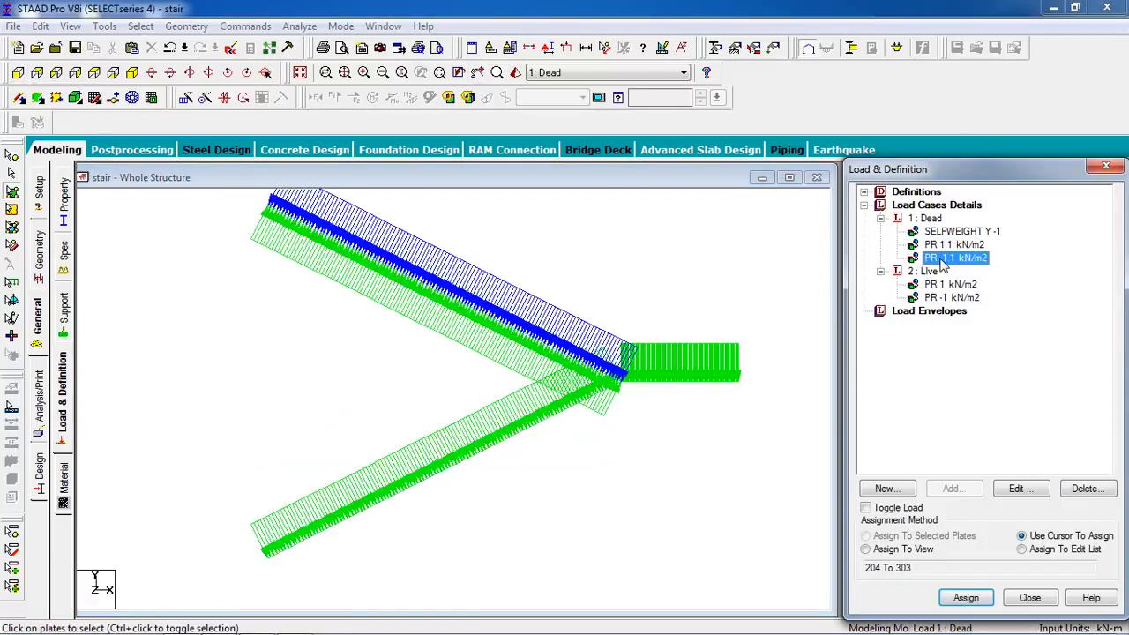
pyautogui.click(946, 246)
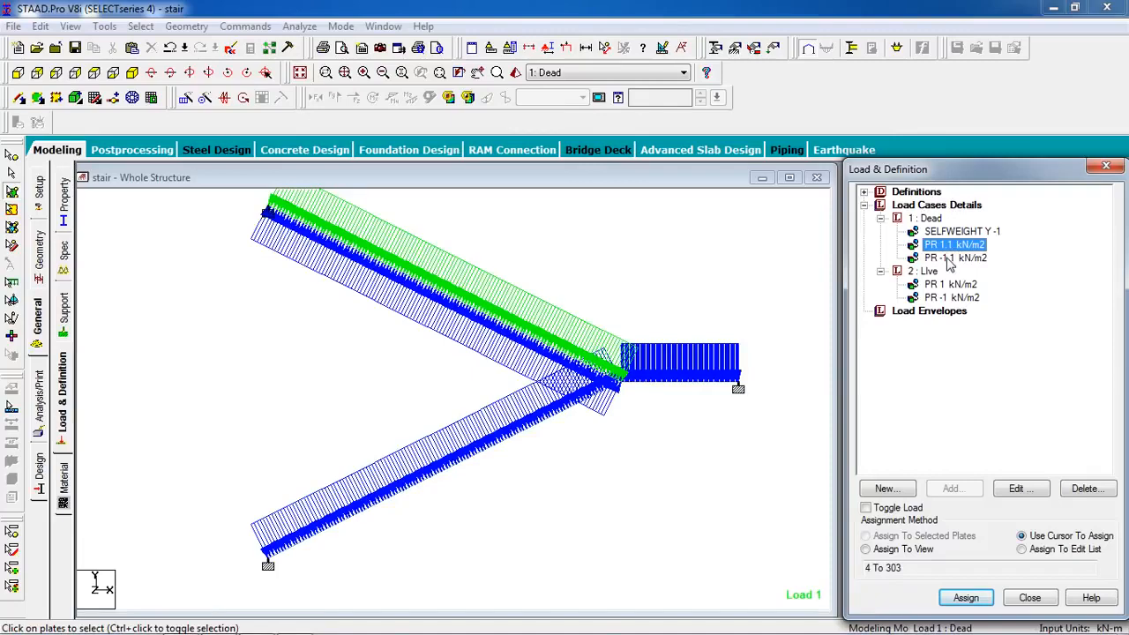
pyautogui.click(949, 257)
pyautogui.click(954, 246)
pyautogui.click(945, 257)
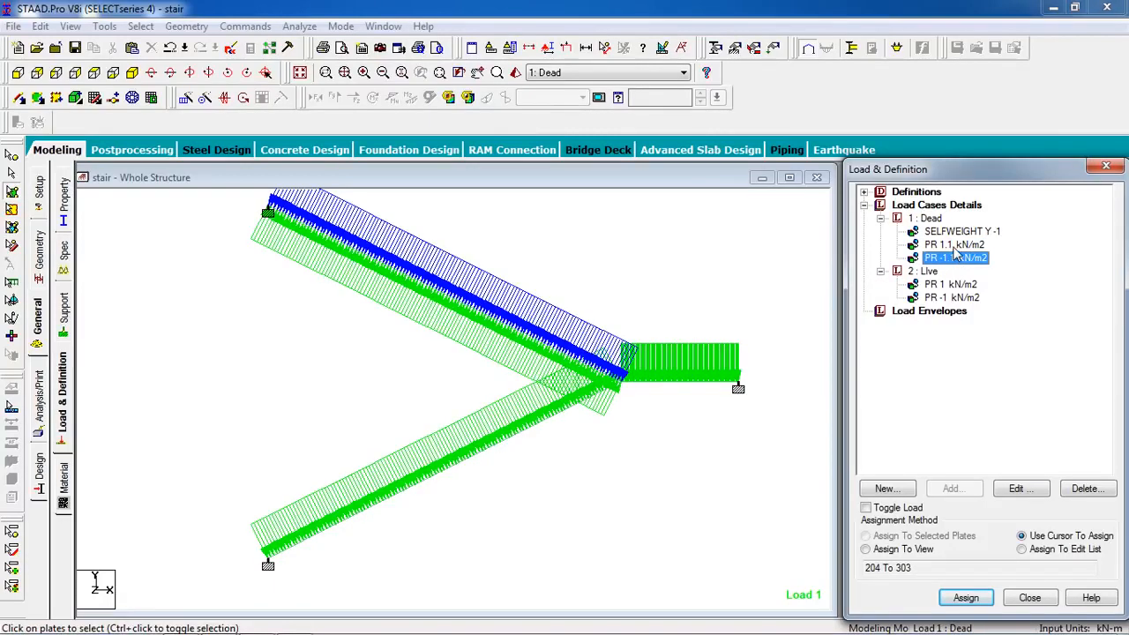
pyautogui.click(955, 246)
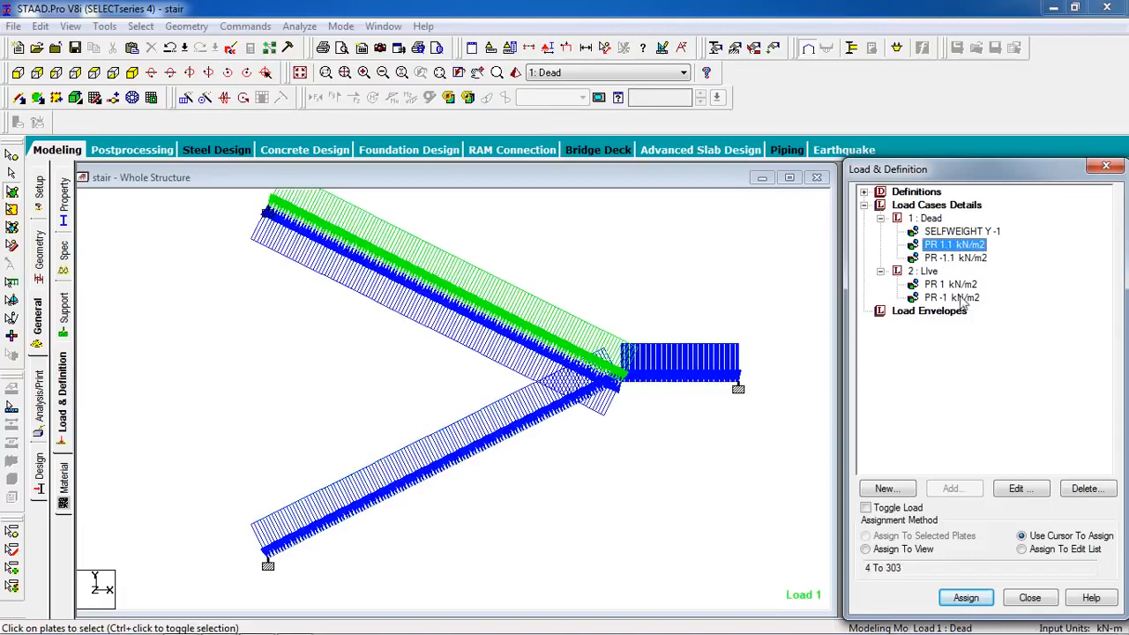
# - Remove the Dead case's 1.1 kN/m2 pressure load from all plates in the view by toggling its assignment
pyautogui.click(907, 508)
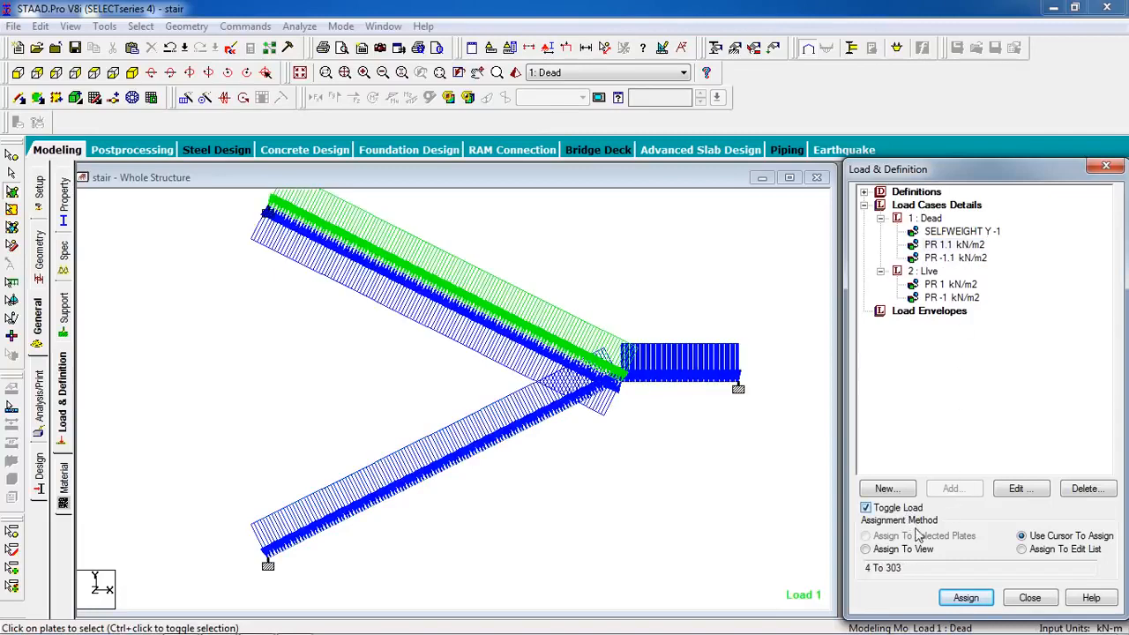
pyautogui.click(970, 597)
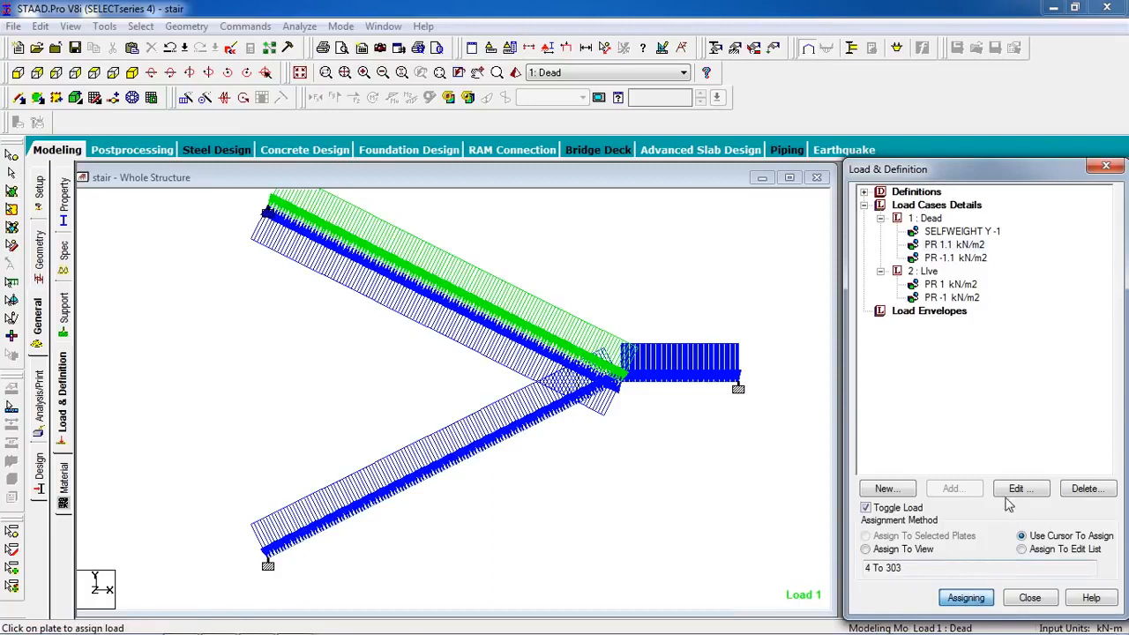
pyautogui.click(965, 600)
pyautogui.click(931, 548)
pyautogui.click(963, 598)
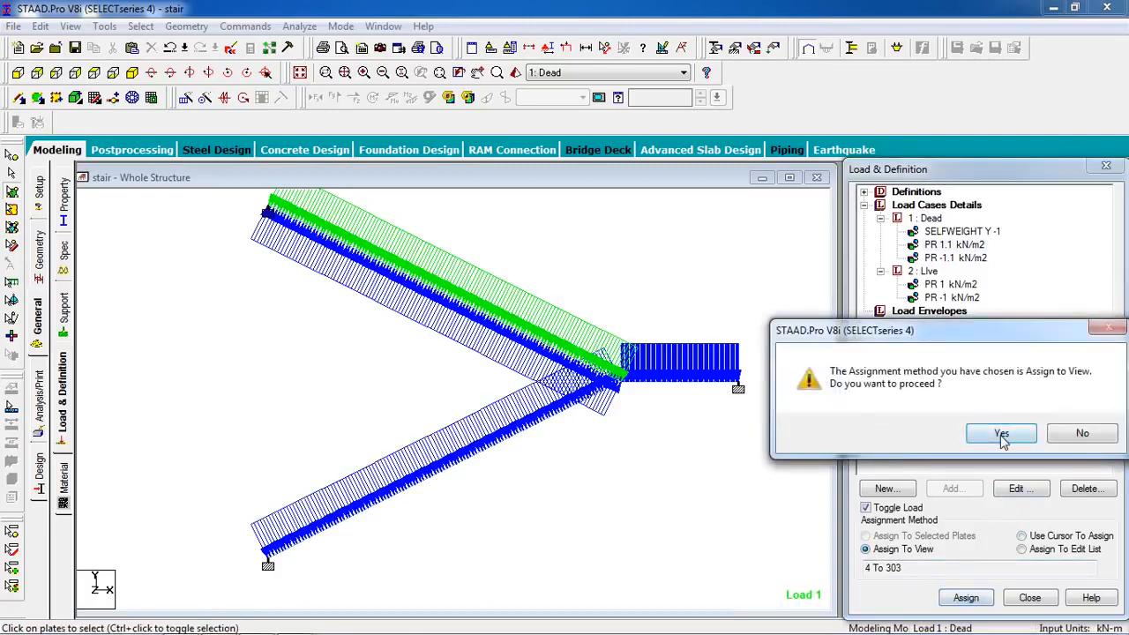
pyautogui.click(933, 365)
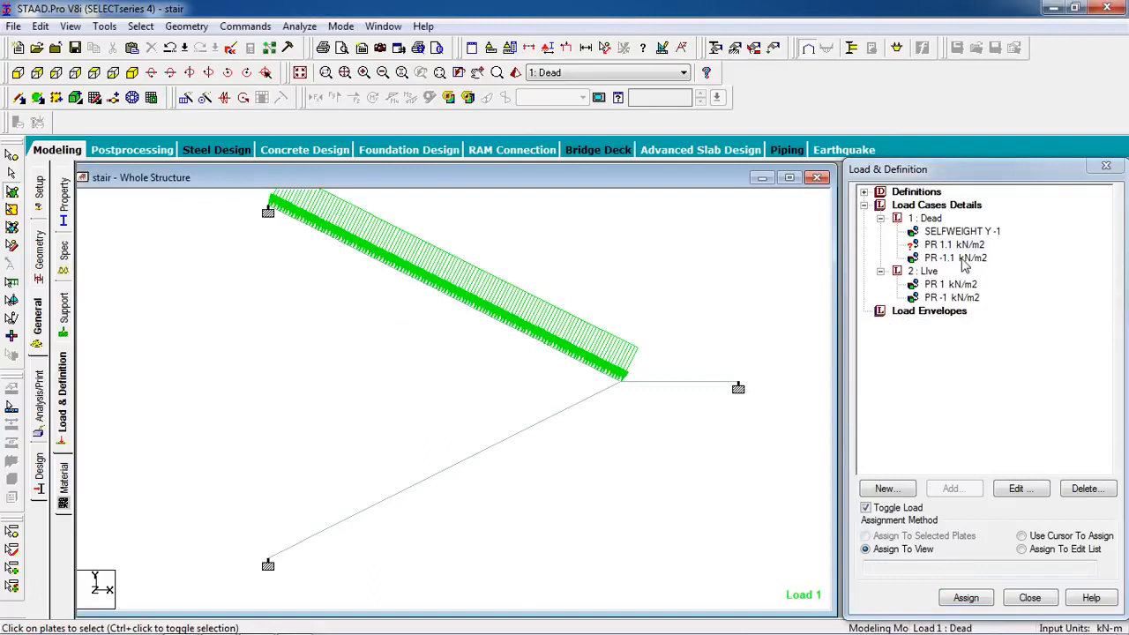
# - Select all plates of the landing and lower flight in plan view and assign the Dead case's 1.1 kN/m2 pressure load to them
pyautogui.click(961, 259)
pyautogui.click(961, 245)
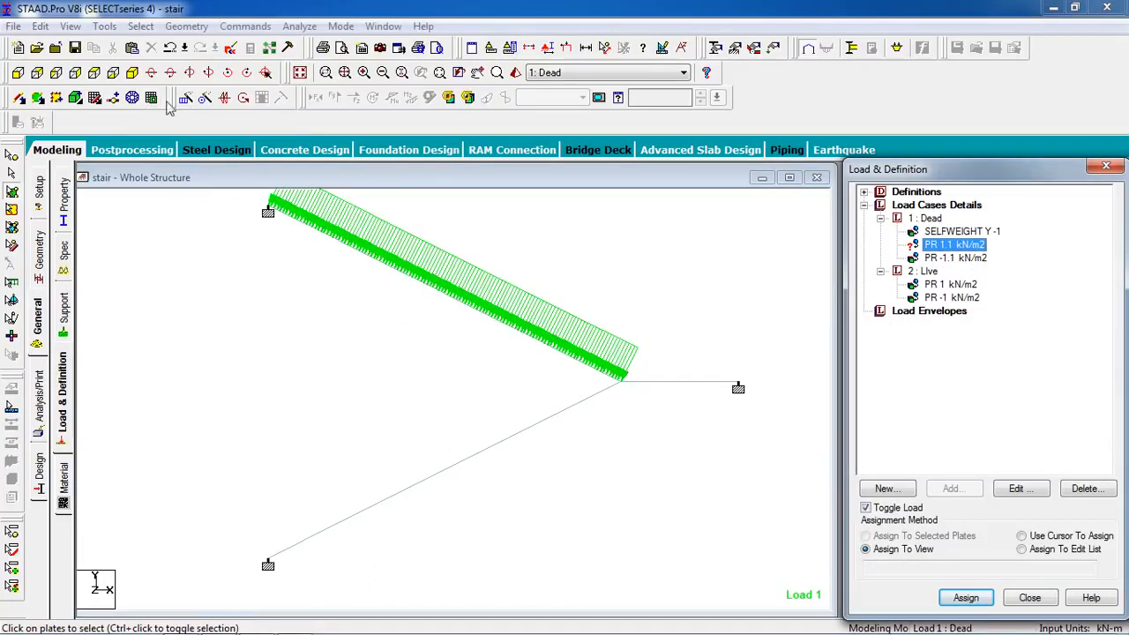
pyautogui.click(93, 73)
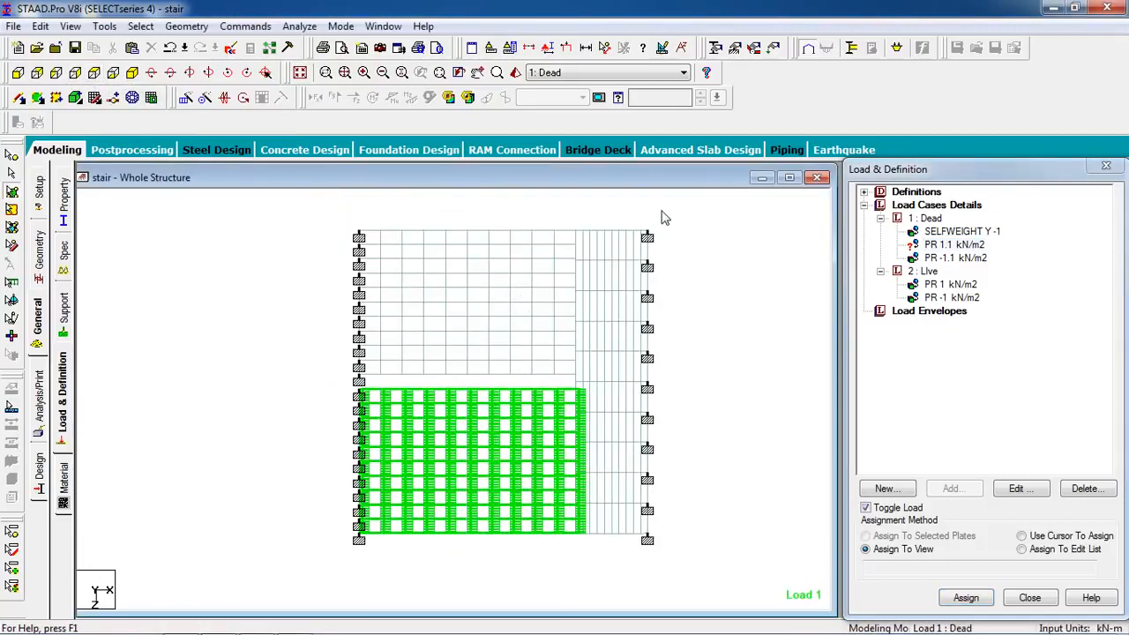
pyautogui.click(933, 247)
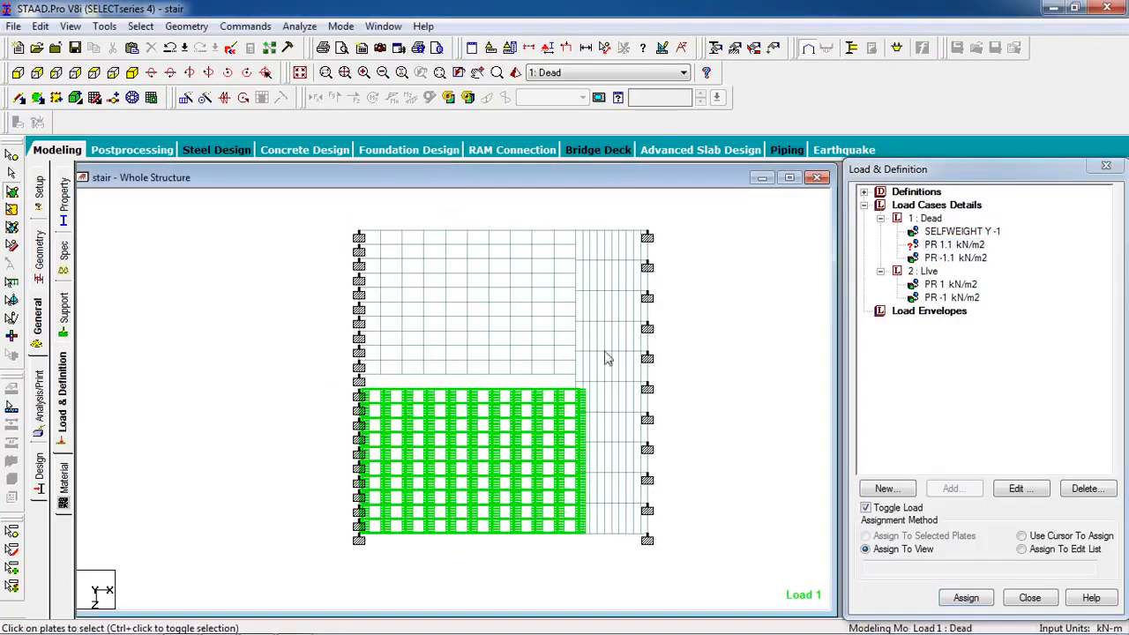
pyautogui.moveTo(703, 210); pyautogui.dragTo(579, 564)
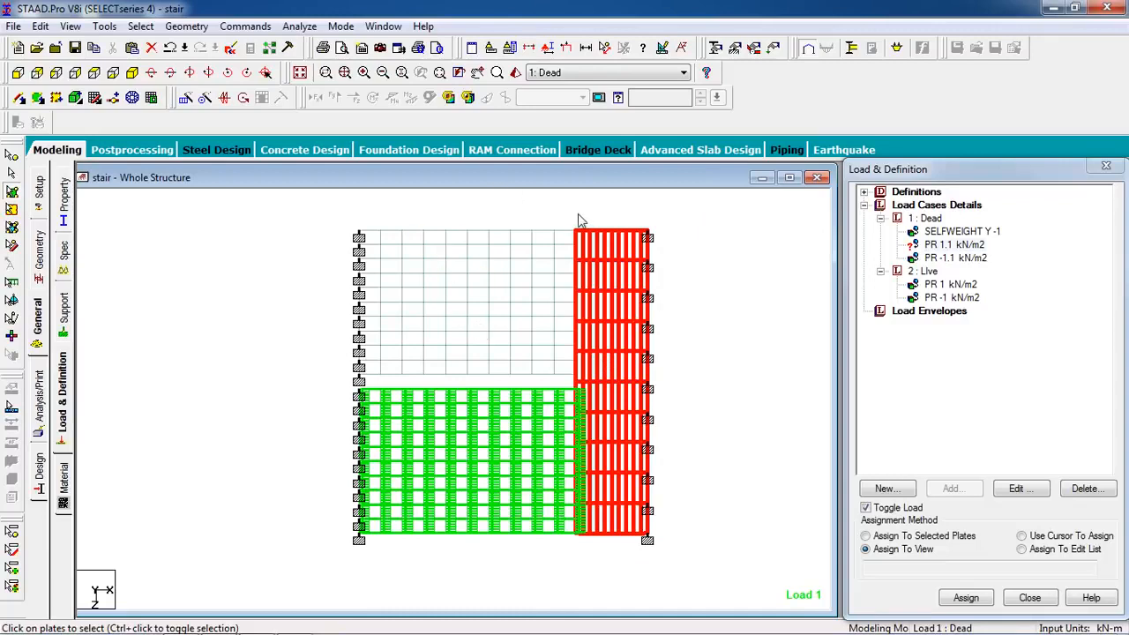
pyautogui.moveTo(562, 203); pyautogui.dragTo(249, 388)
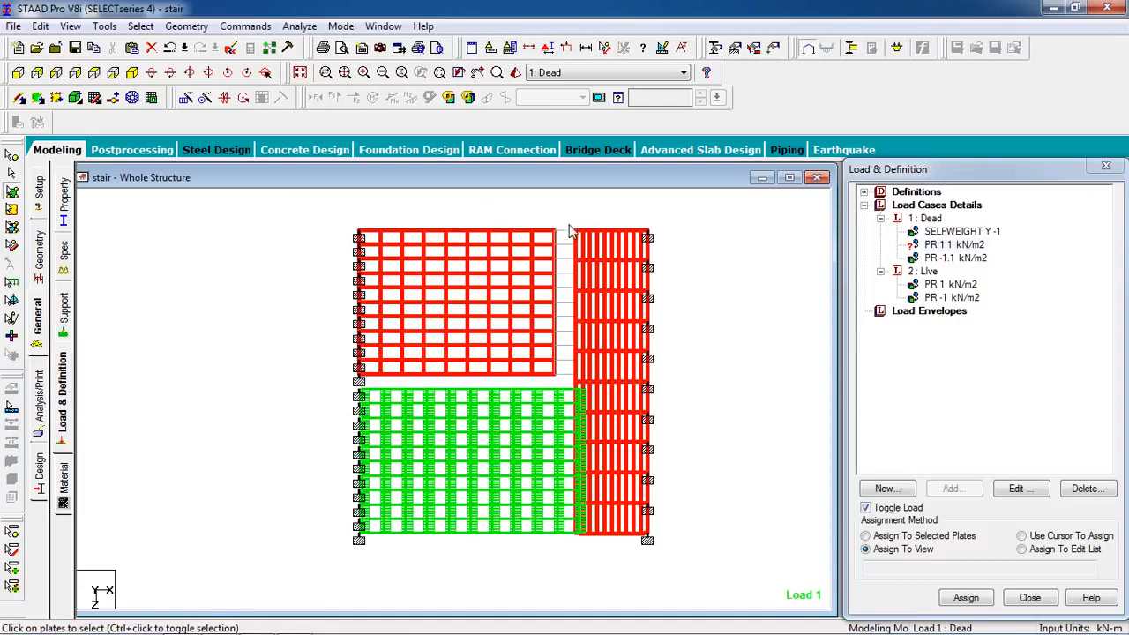
pyautogui.keyDown('ctrl'); pyautogui.moveTo(567, 344); pyautogui.dragTo(557, 384); pyautogui.keyUp('ctrl')
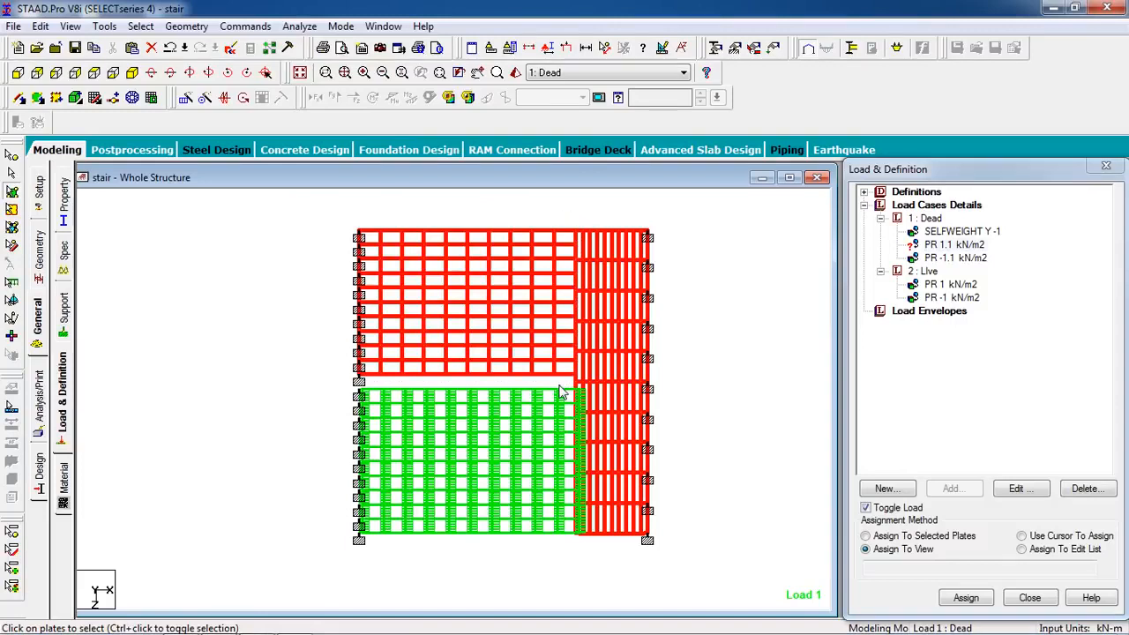
pyautogui.click(937, 536)
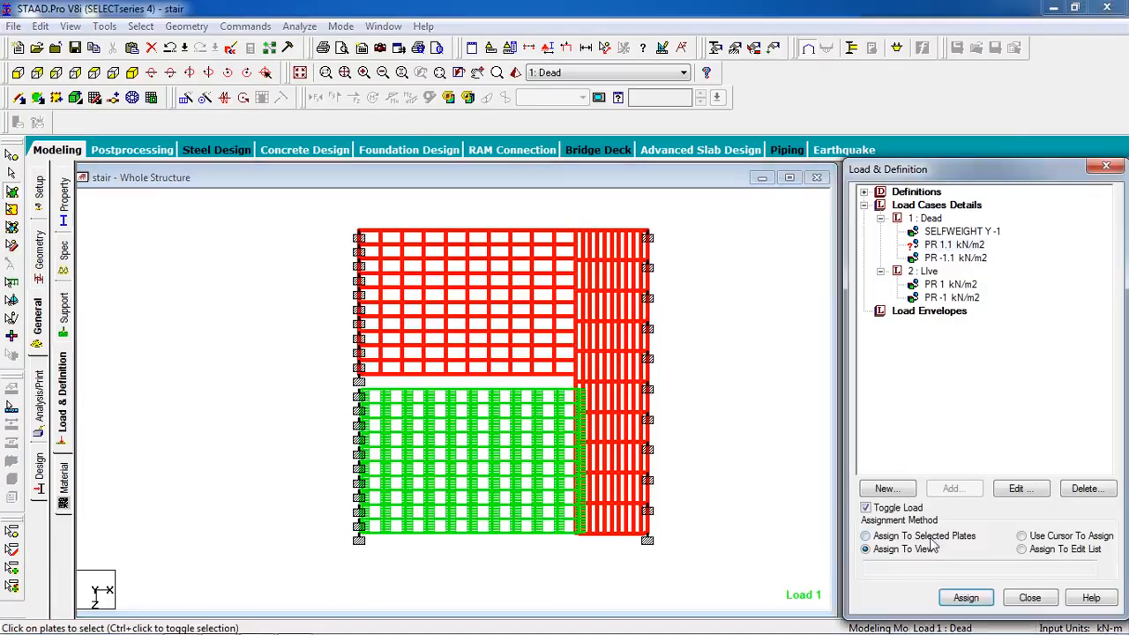
pyautogui.click(966, 598)
pyautogui.click(1001, 435)
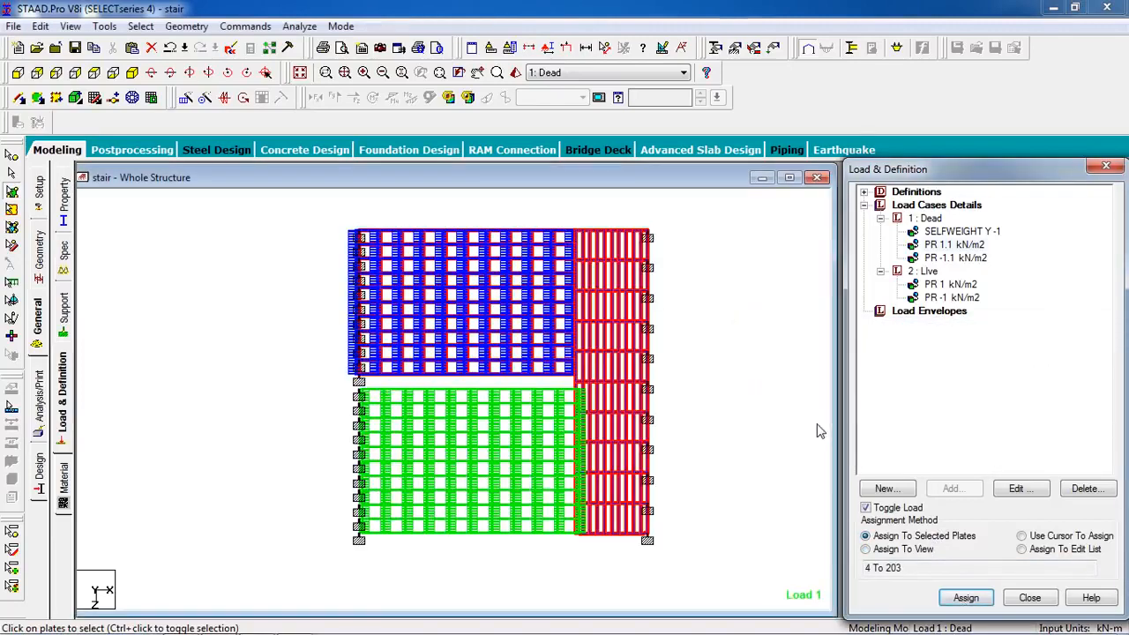
# - Check in front view which plates carry each pressure load of the Dead and Live cases
pyautogui.click(18, 74)
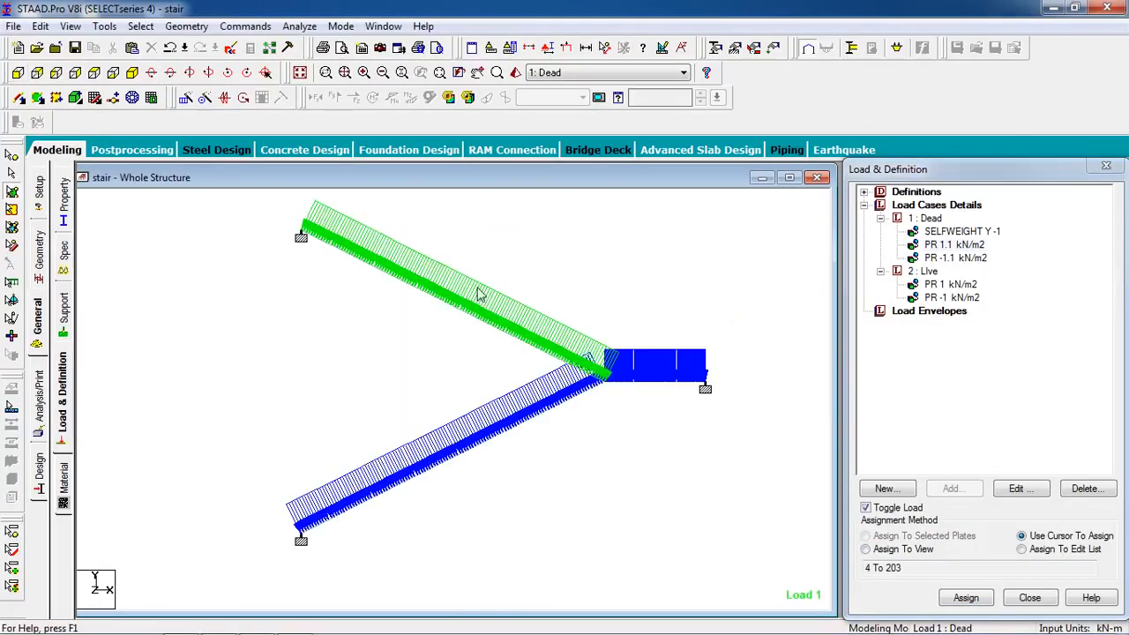
pyautogui.click(924, 246)
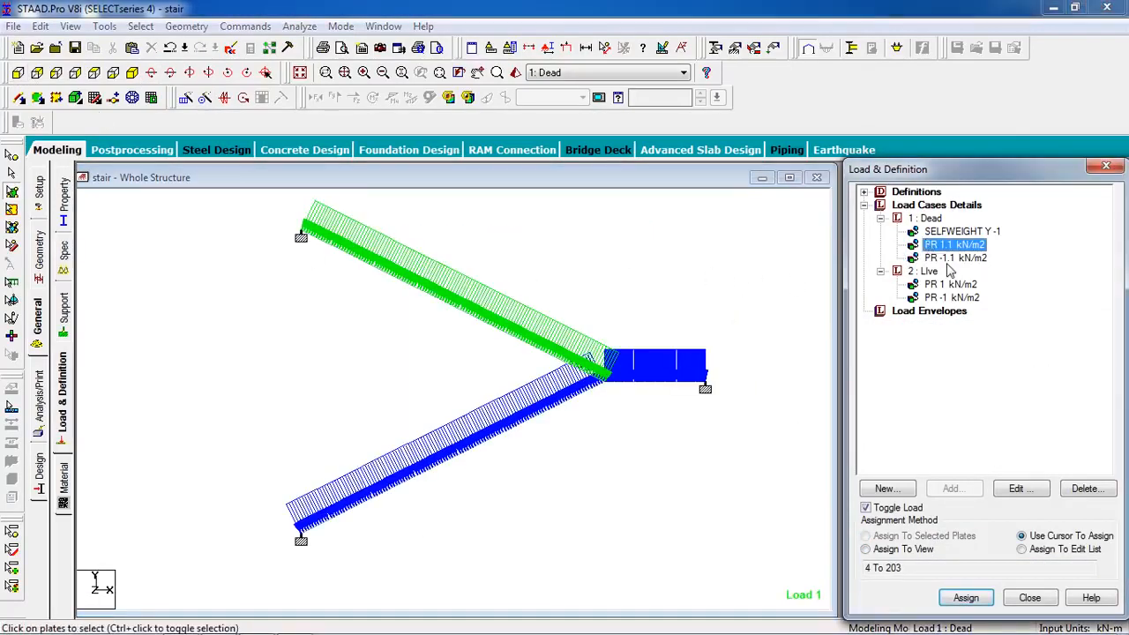
pyautogui.click(947, 259)
pyautogui.click(953, 287)
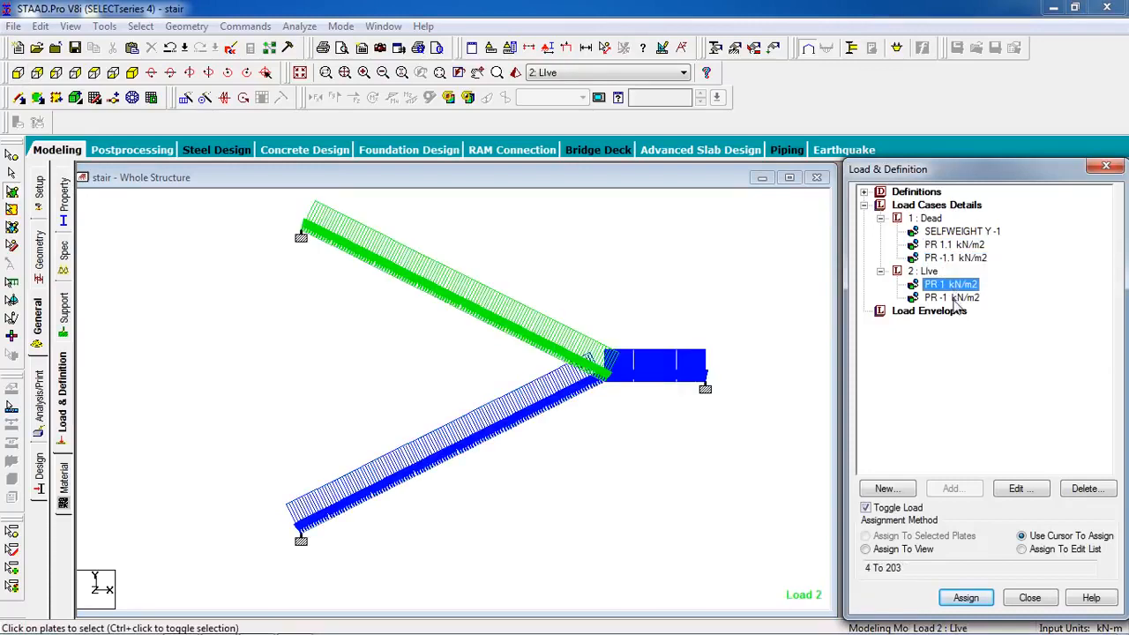
pyautogui.click(954, 299)
pyautogui.click(755, 406)
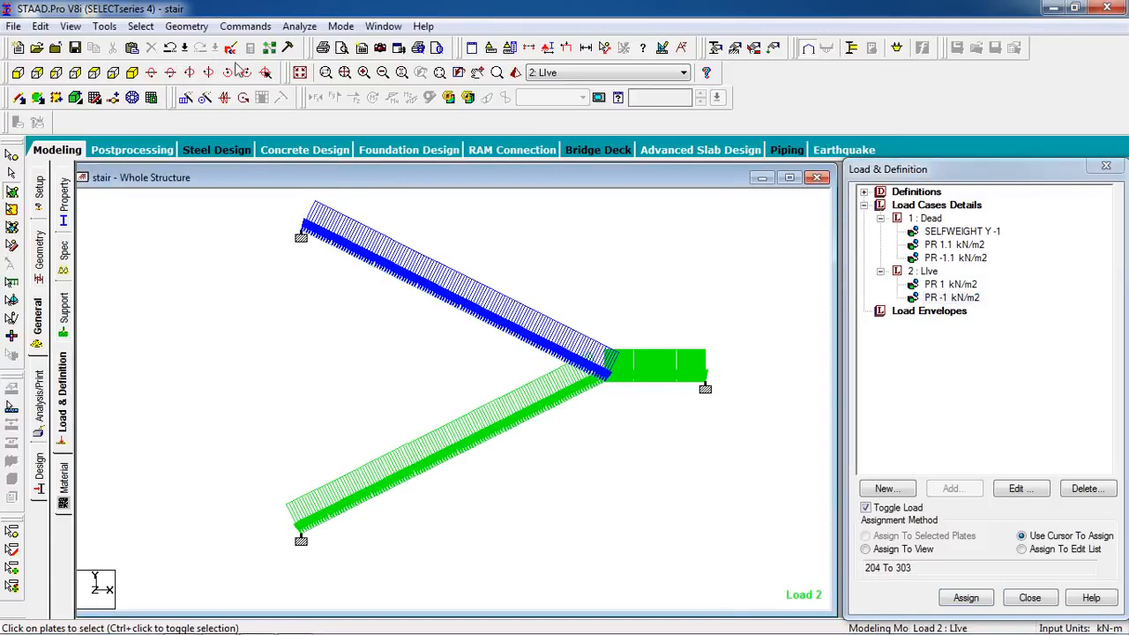
# - Add a Perform Analysis command with the No Print option
pyautogui.click(245, 26)
pyautogui.moveTo(408, 295)
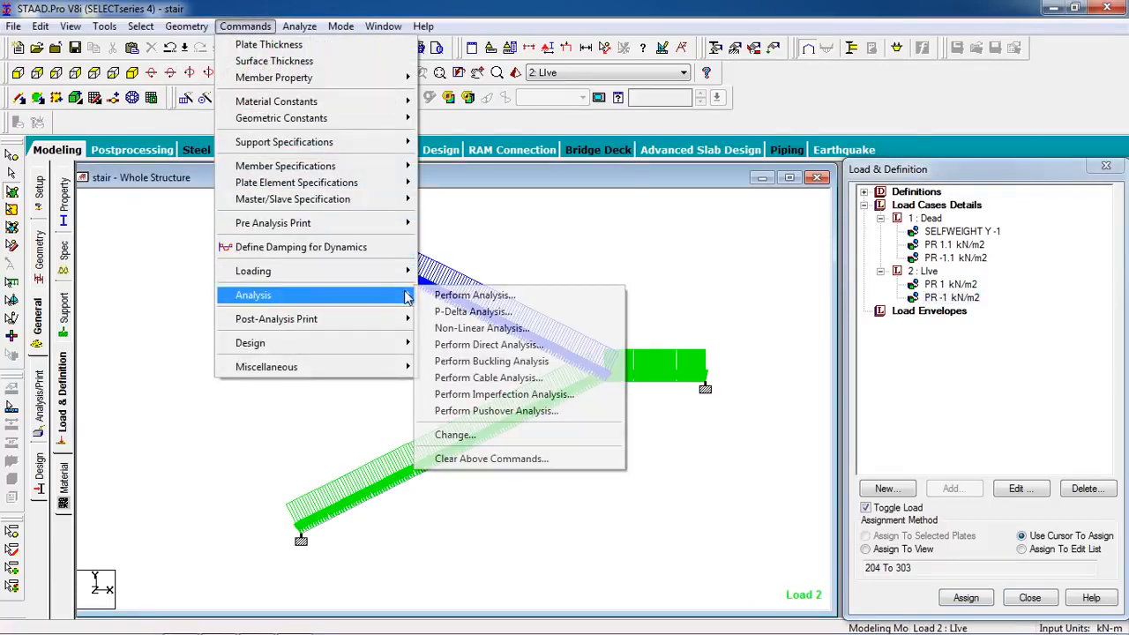
pyautogui.click(463, 296)
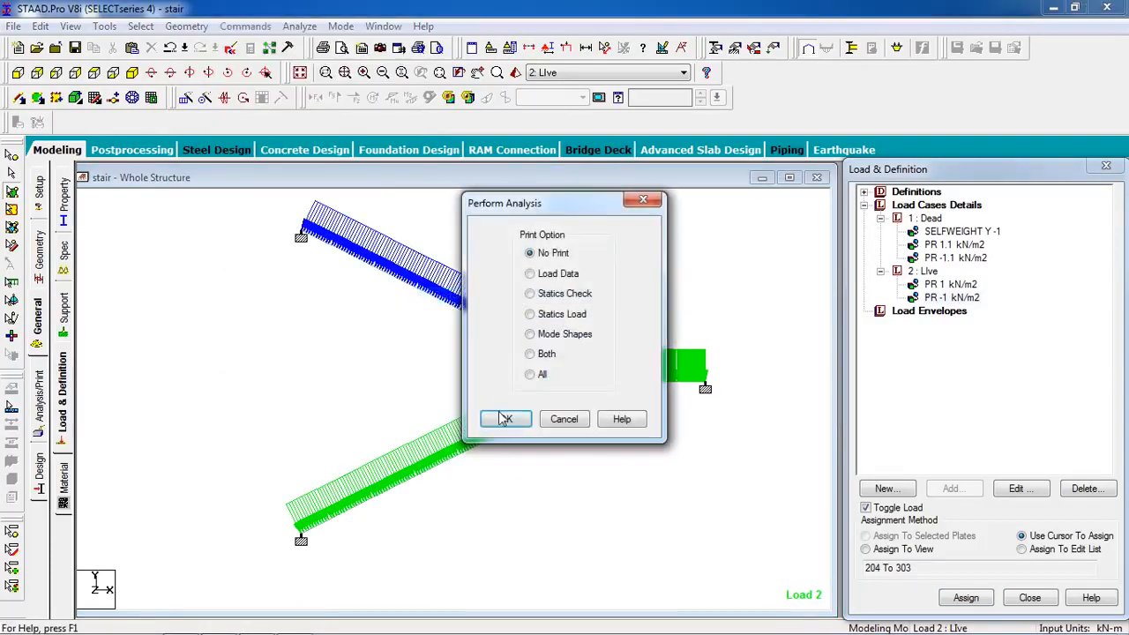
pyautogui.click(508, 413)
# - Run the analysis and enter post-processing mode with the Dead and Live load cases selected for results
pyautogui.click(299, 26)
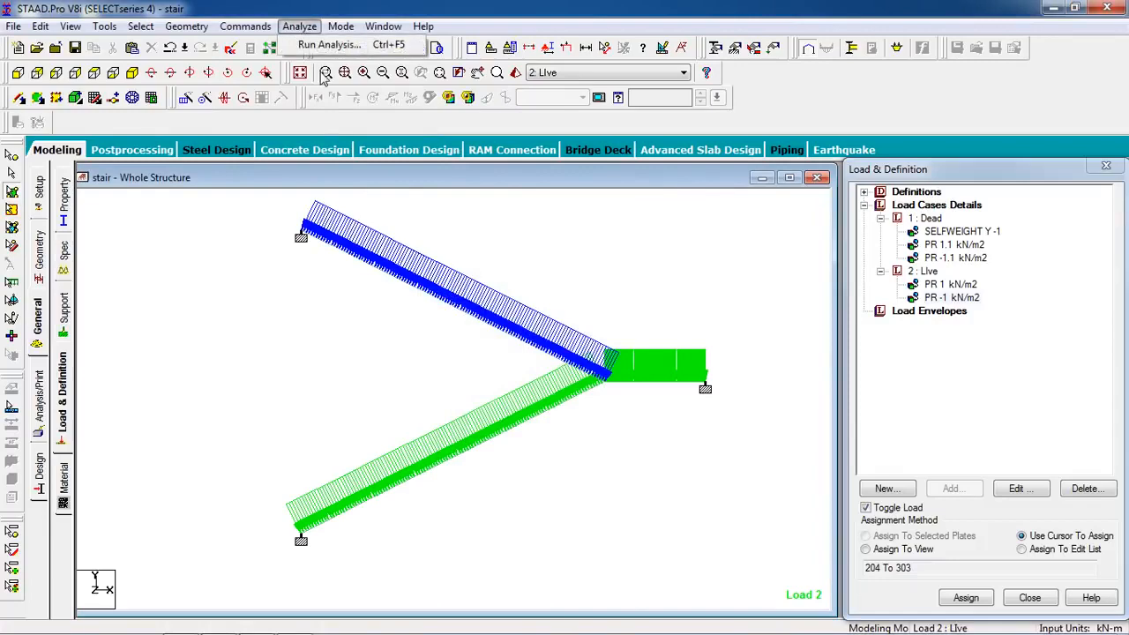
pyautogui.click(340, 43)
pyautogui.click(482, 347)
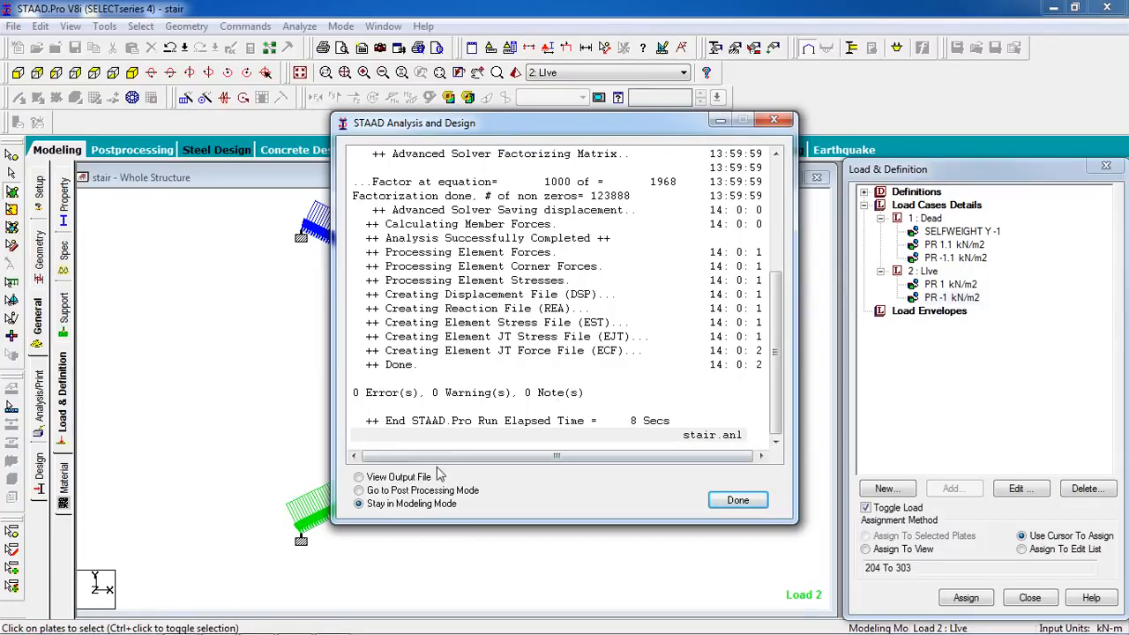
pyautogui.click(423, 491)
pyautogui.click(716, 501)
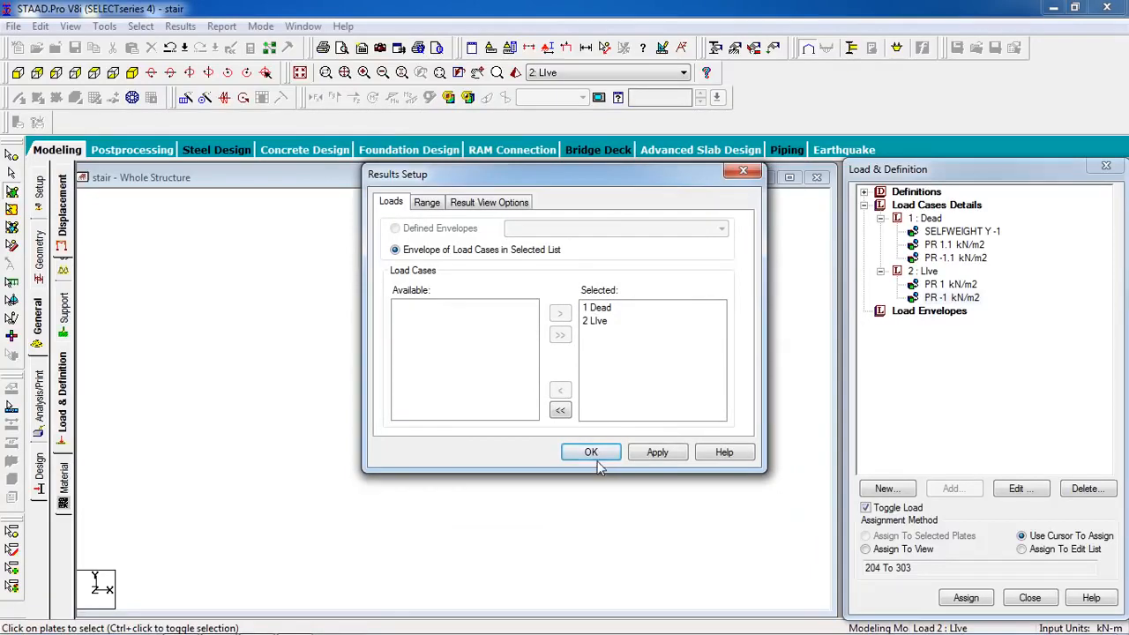
pyautogui.click(591, 452)
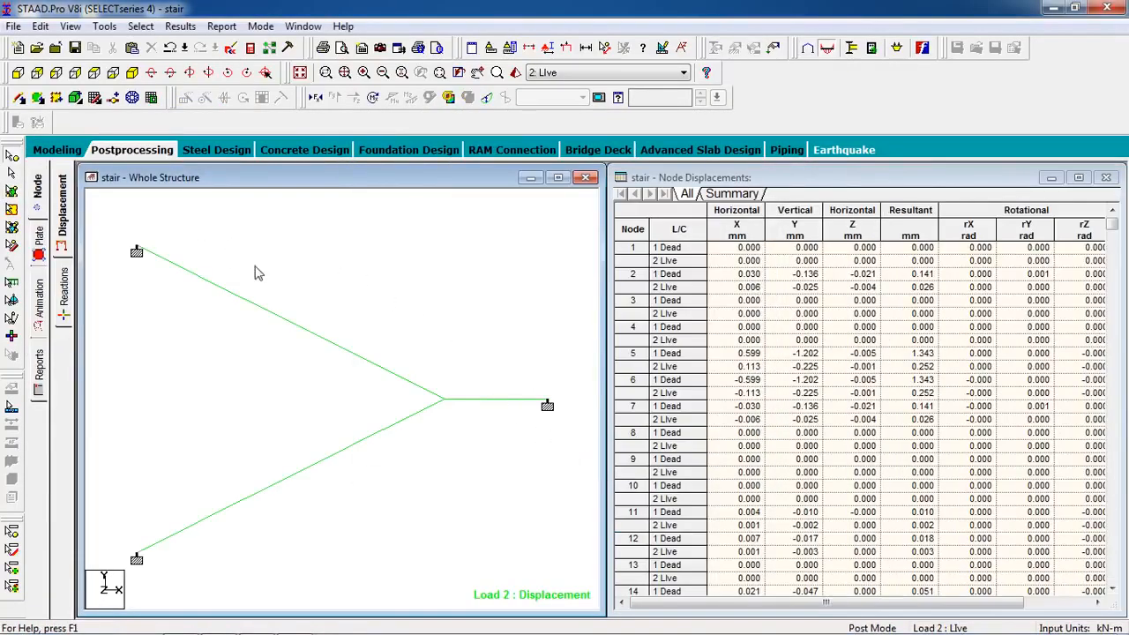
# - View the node displacements and the support reactions of the staircase
pyautogui.moveTo(350, 315)
pyautogui.mouseDown(button='middle')
pyautogui.moveTo(417, 296)
pyautogui.moveTo(372, 280)
pyautogui.mouseUp(button='middle')
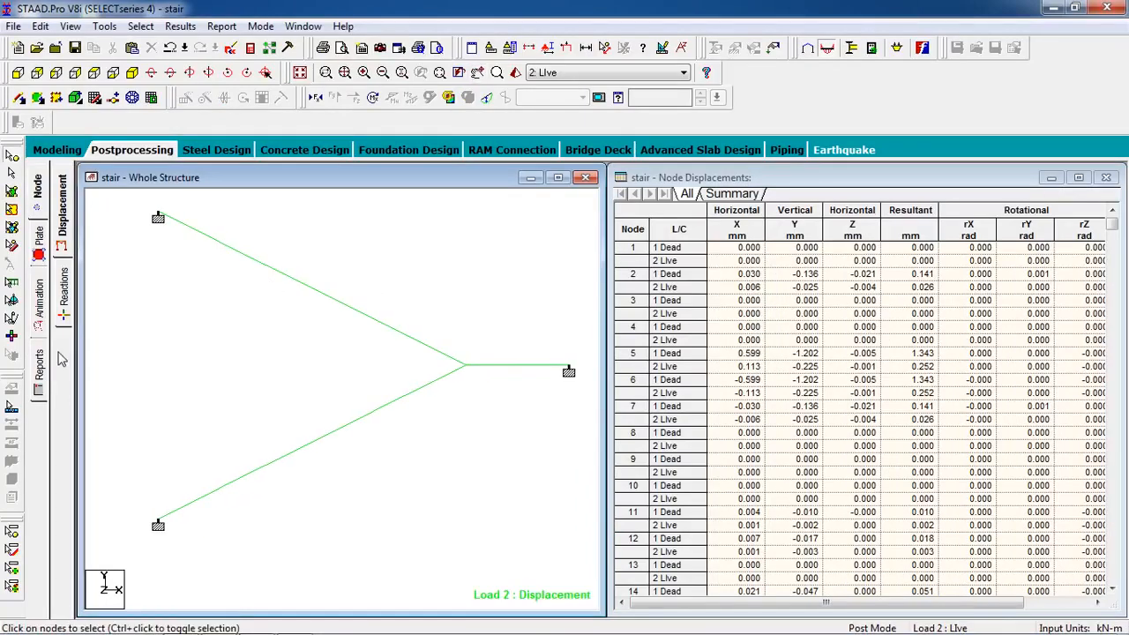
pyautogui.click(63, 315)
pyautogui.scroll(3, 308, 297)
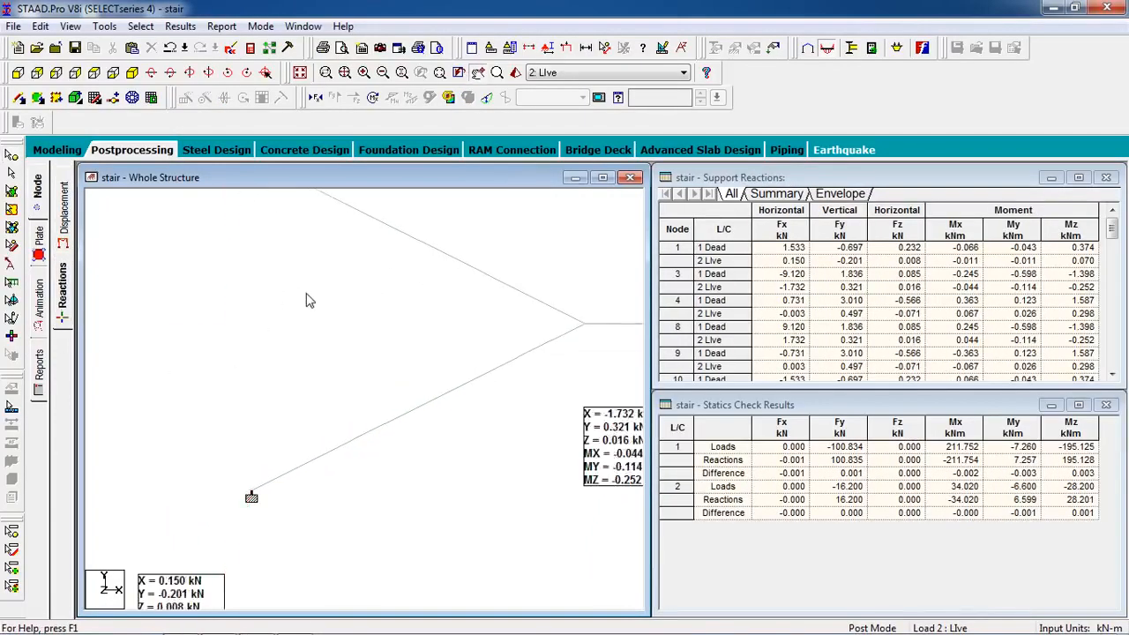
pyautogui.moveTo(215, 279); pyautogui.dragTo(285, 318)
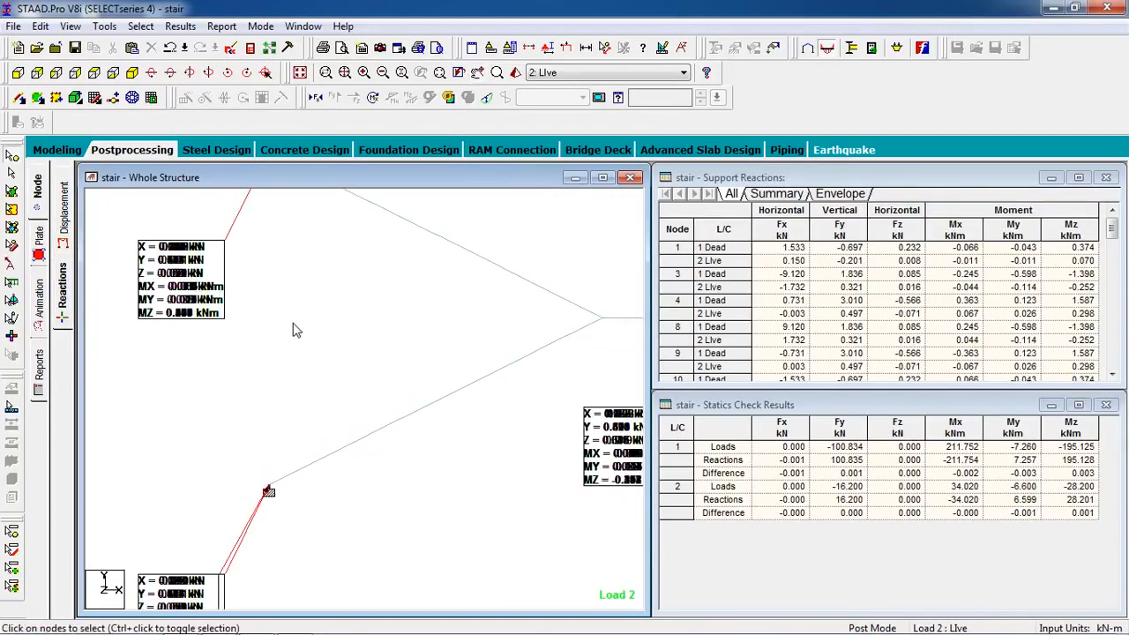
# - Open the plate results and review the force limit, animation, scale and label settings of the diagrams
pyautogui.click(37, 236)
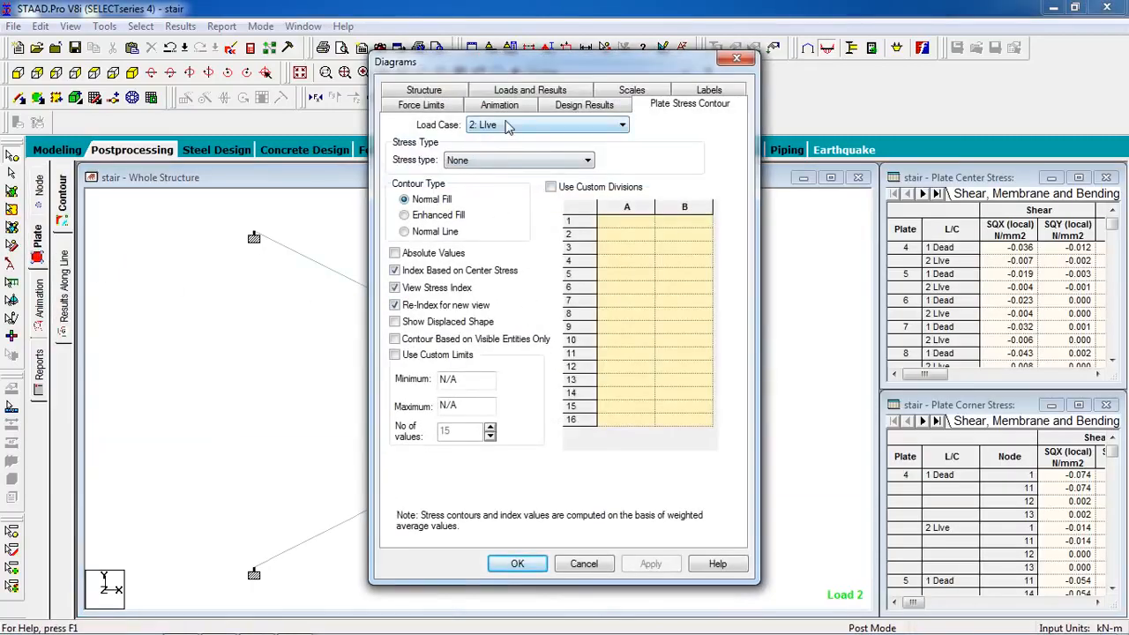
pyautogui.click(441, 109)
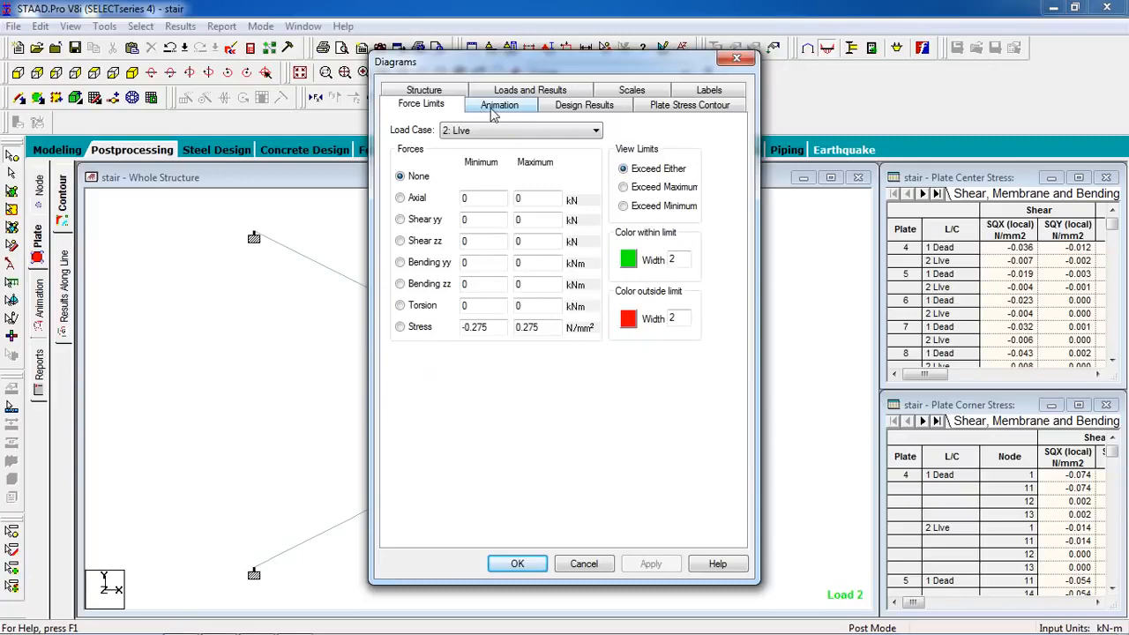
pyautogui.click(495, 113)
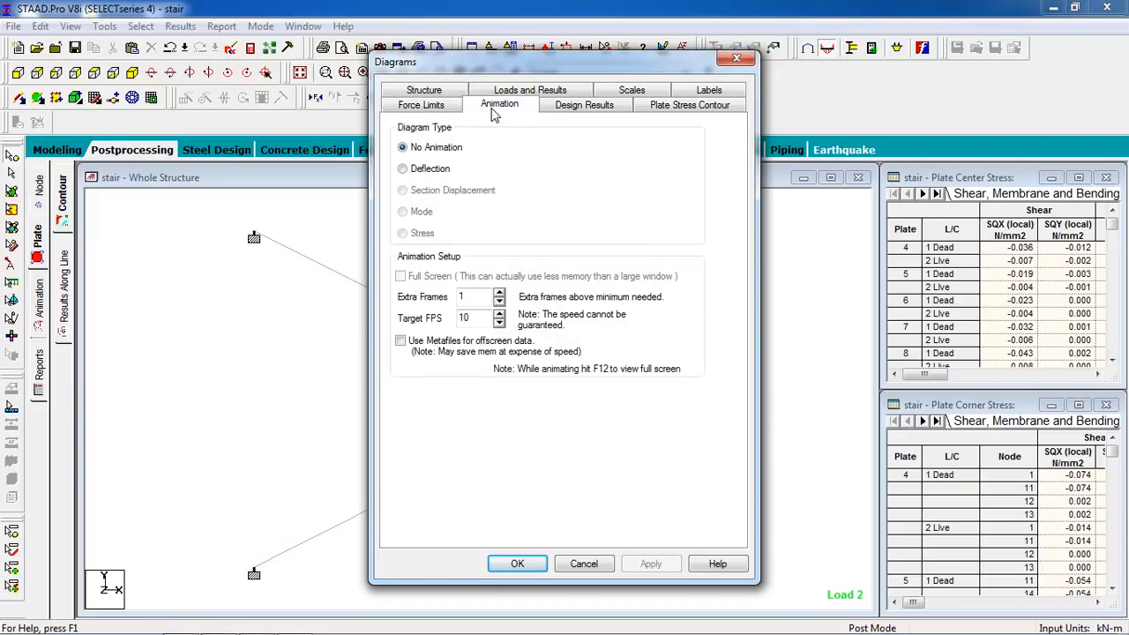
pyautogui.click(559, 93)
pyautogui.click(653, 110)
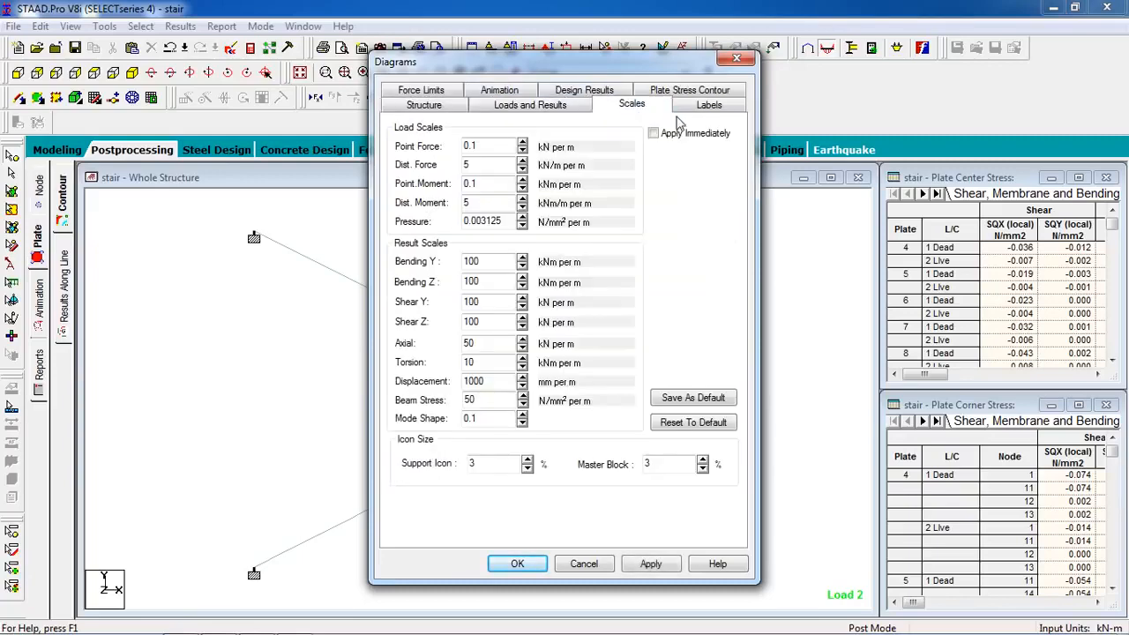
pyautogui.click(707, 107)
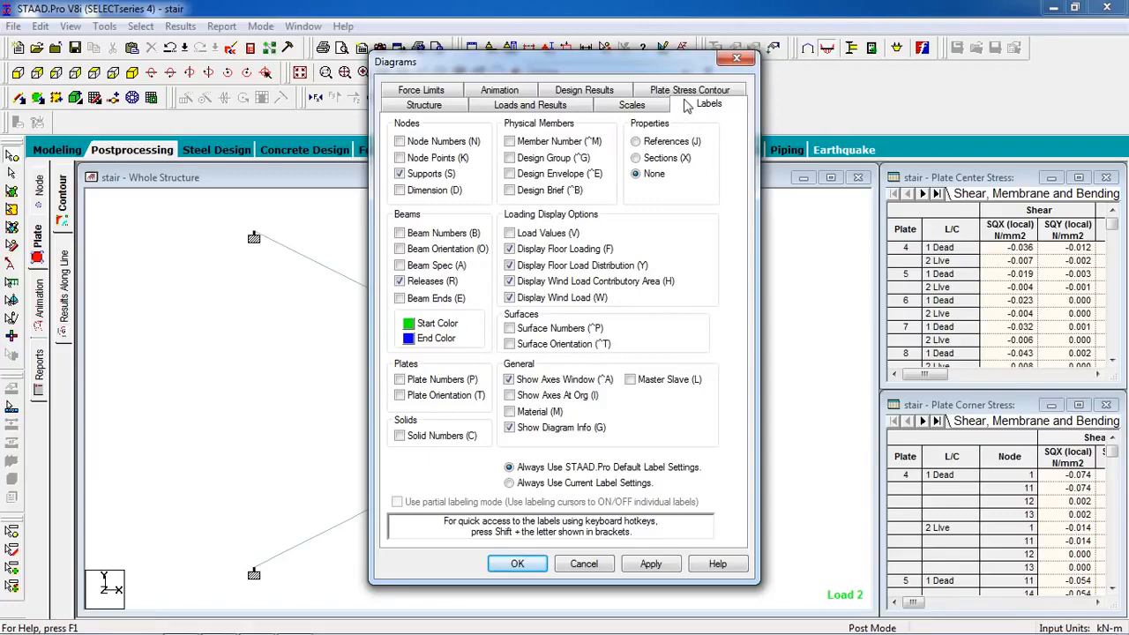
pyautogui.click(511, 563)
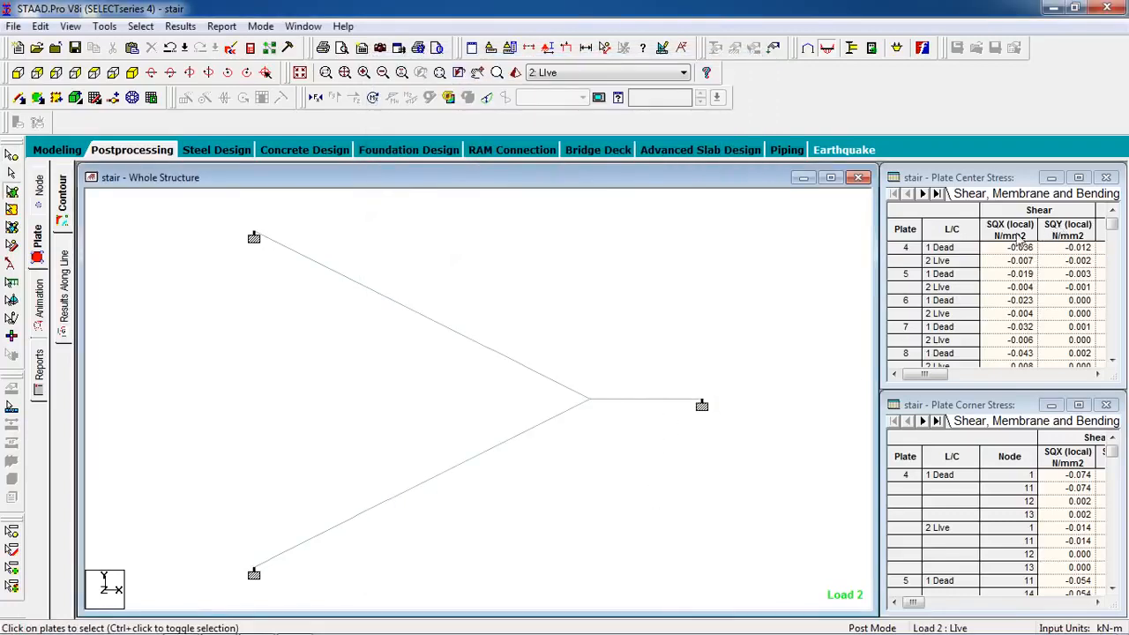
# - Show the axial force diagram on the staircase in isometric view and check the plate stress contour settings
pyautogui.click(316, 99)
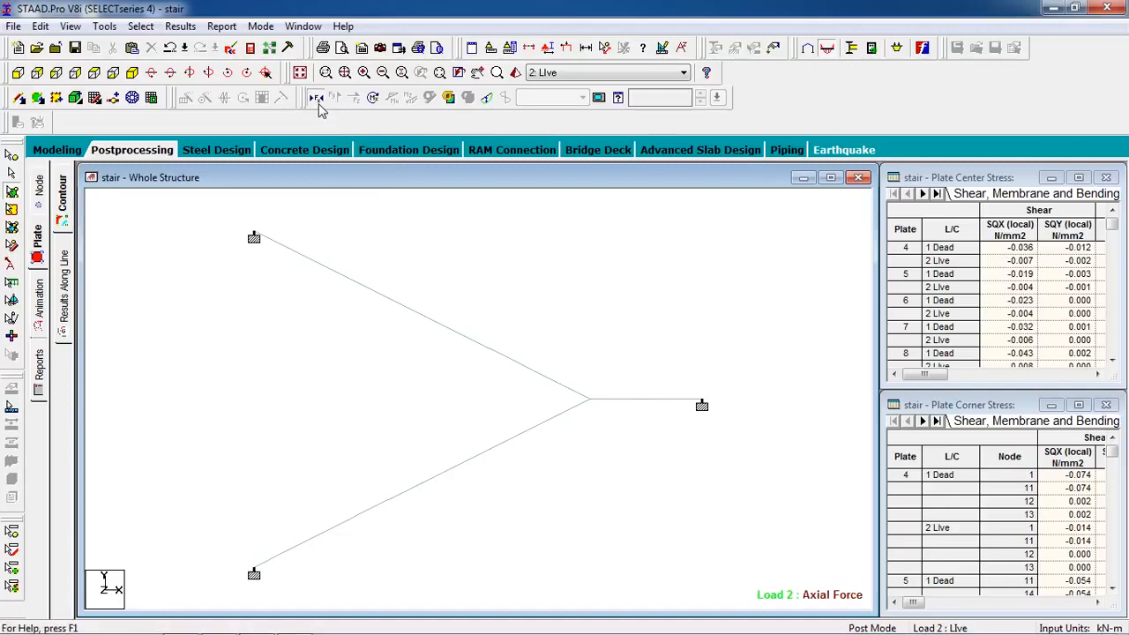
pyautogui.press('Right')
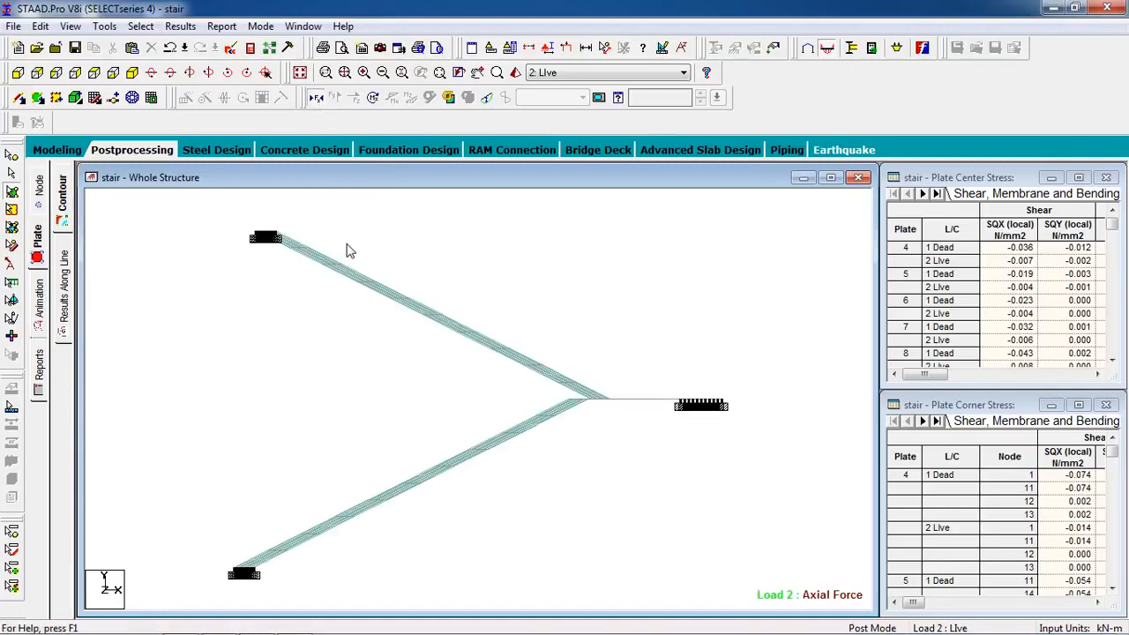
pyautogui.click(113, 72)
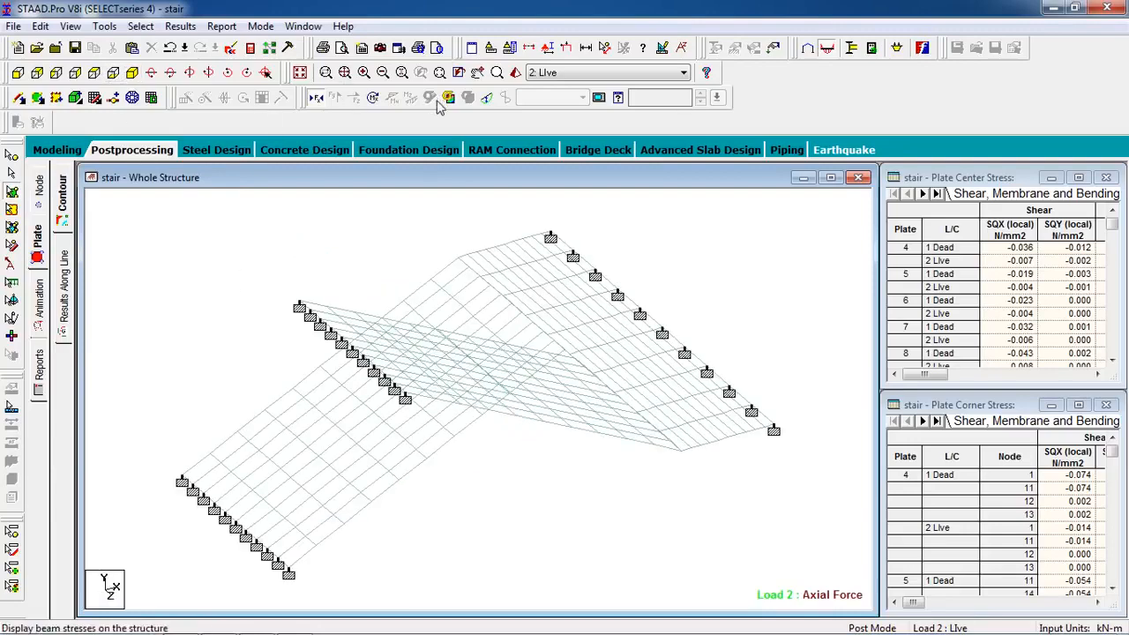
pyautogui.click(356, 101)
pyautogui.click(448, 97)
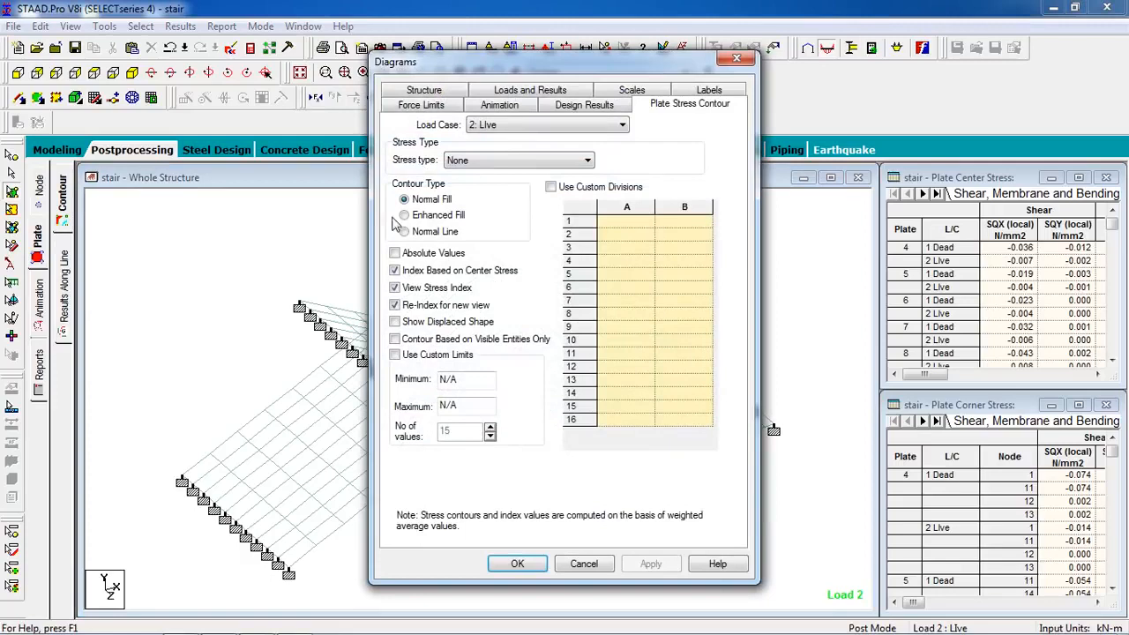
pyautogui.click(518, 564)
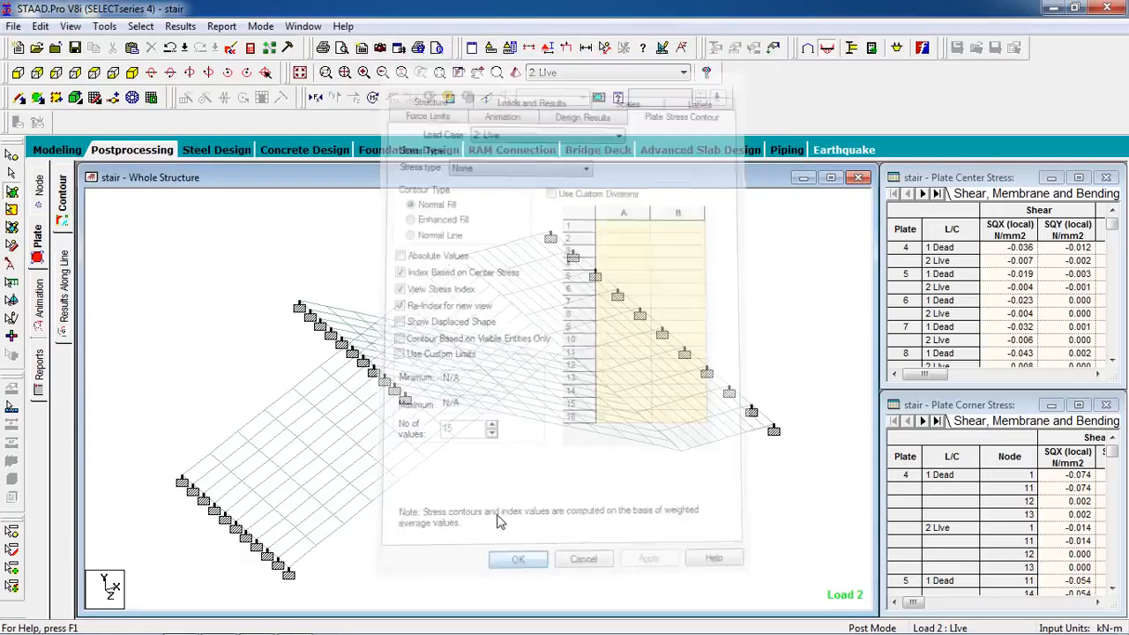
# - Switch the displayed results to the Dead load case and animate the structure's deflection
pyautogui.click(571, 74)
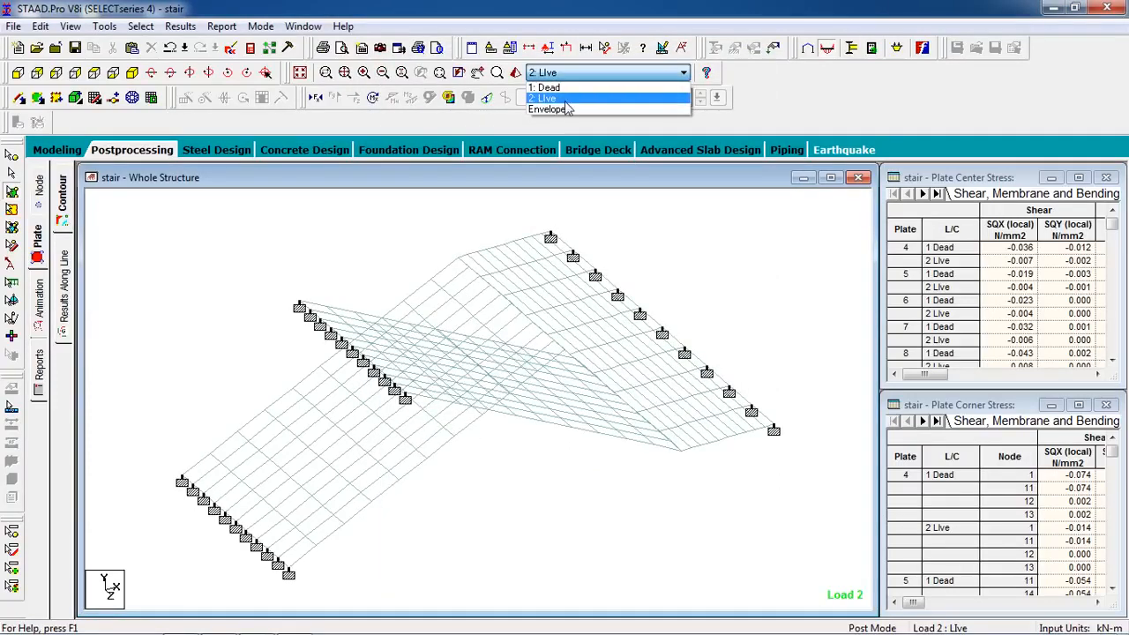
pyautogui.click(564, 84)
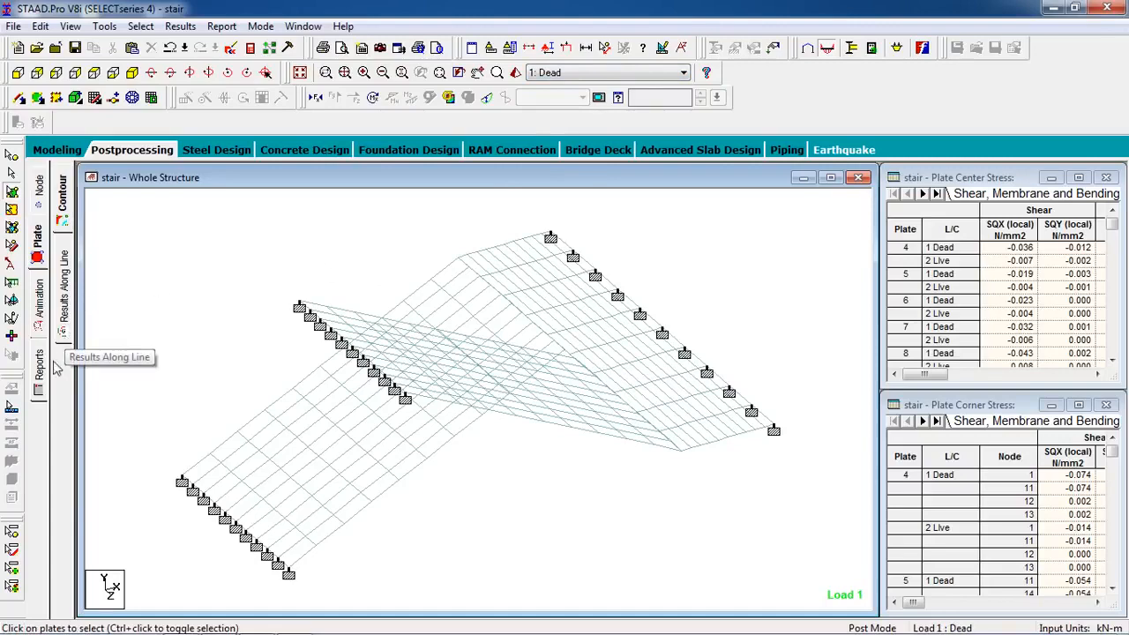
pyautogui.click(40, 317)
pyautogui.click(432, 170)
pyautogui.click(514, 566)
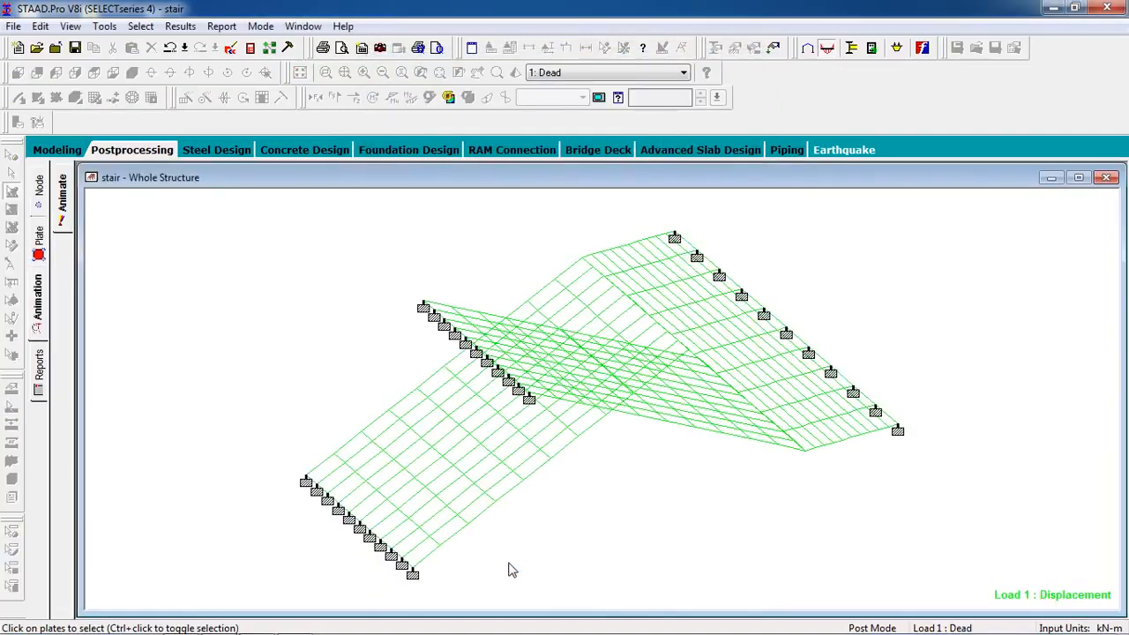
# - Switch the displayed results to the Live load case and return to the node displacement results
pyautogui.click(635, 72)
pyautogui.click(609, 101)
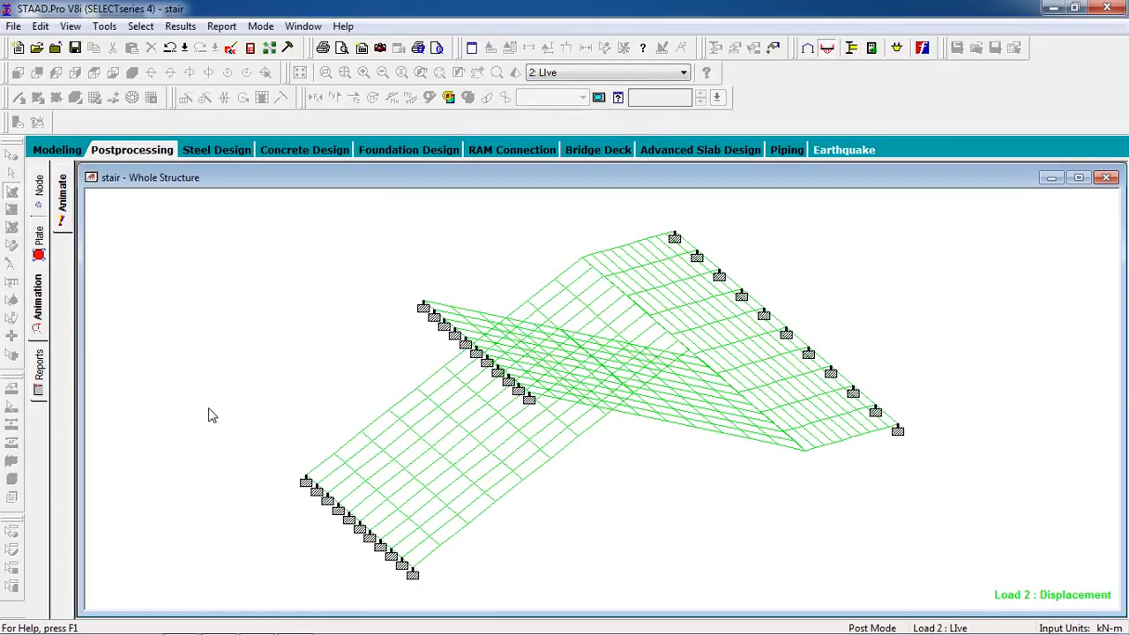
pyautogui.click(112, 156)
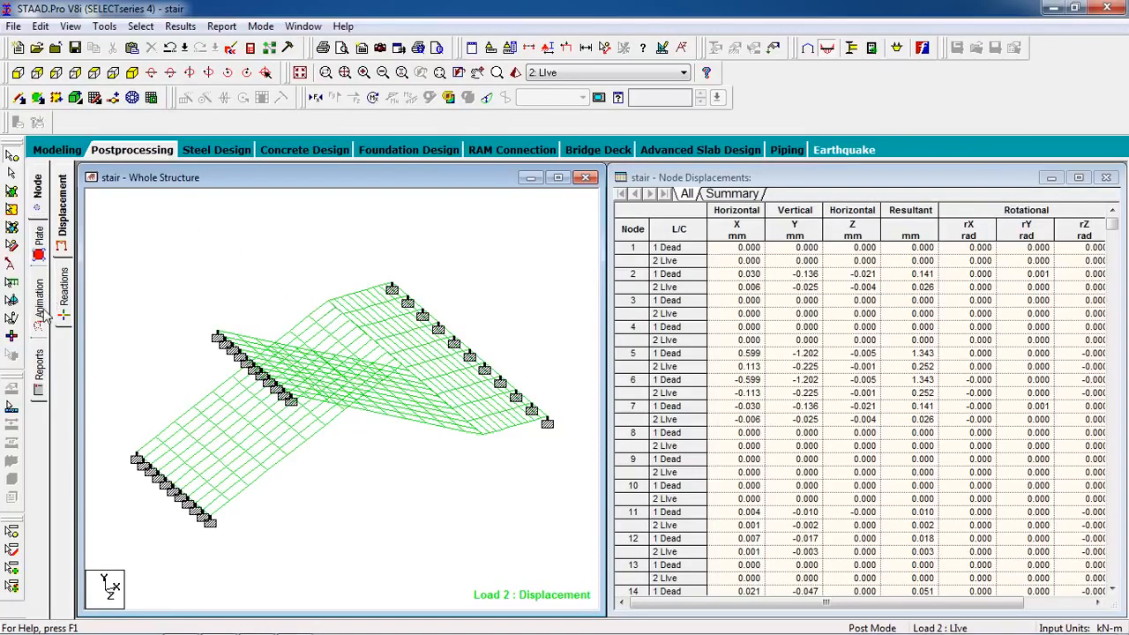
# - Set up a results report that adds all available Output items to the job info
pyautogui.click(38, 368)
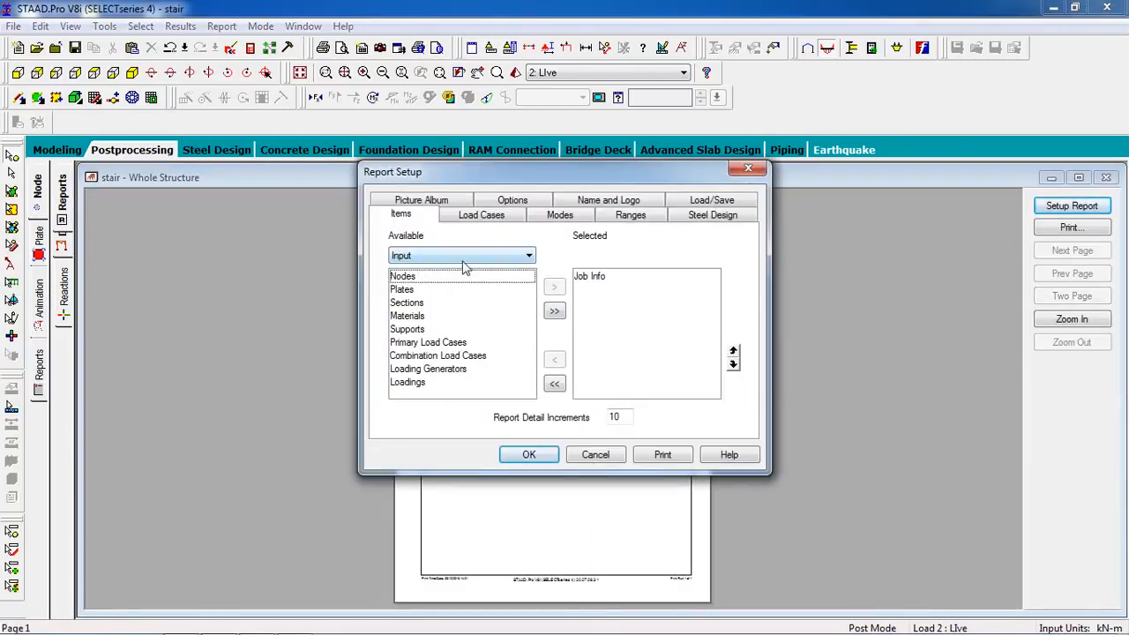
pyautogui.click(464, 257)
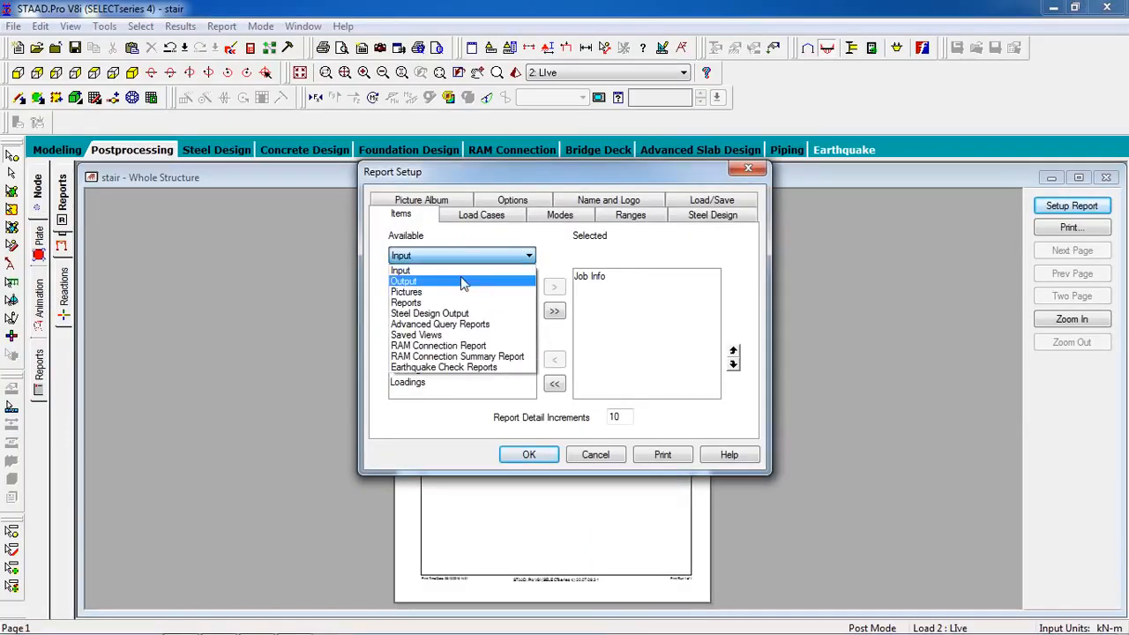
pyautogui.click(464, 282)
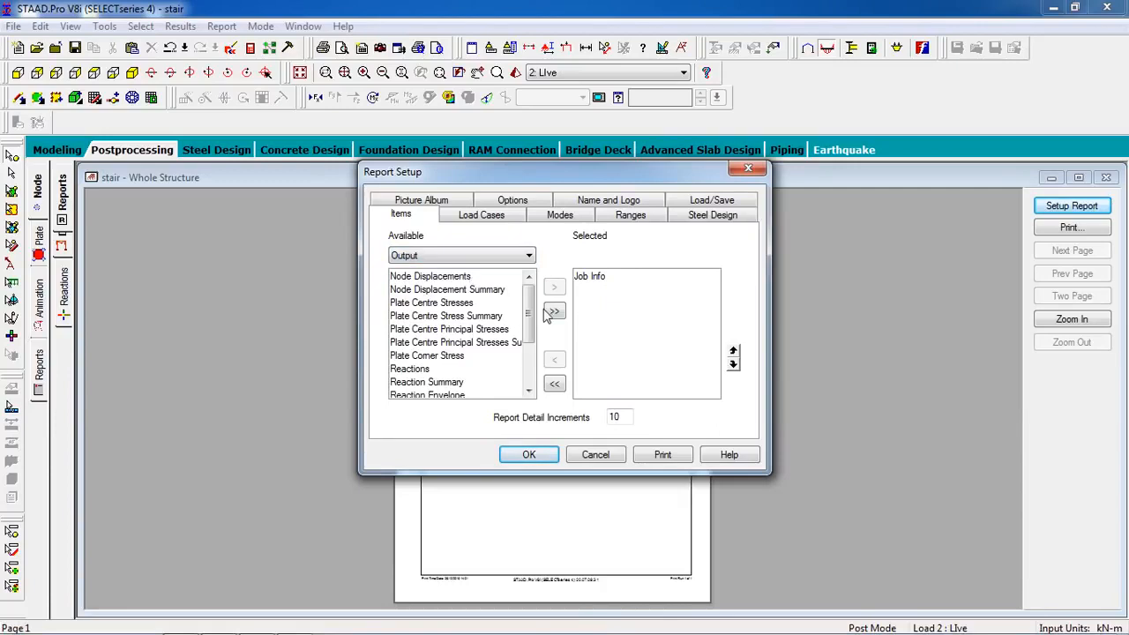
pyautogui.moveTo(530, 299); pyautogui.dragTo(530, 370)
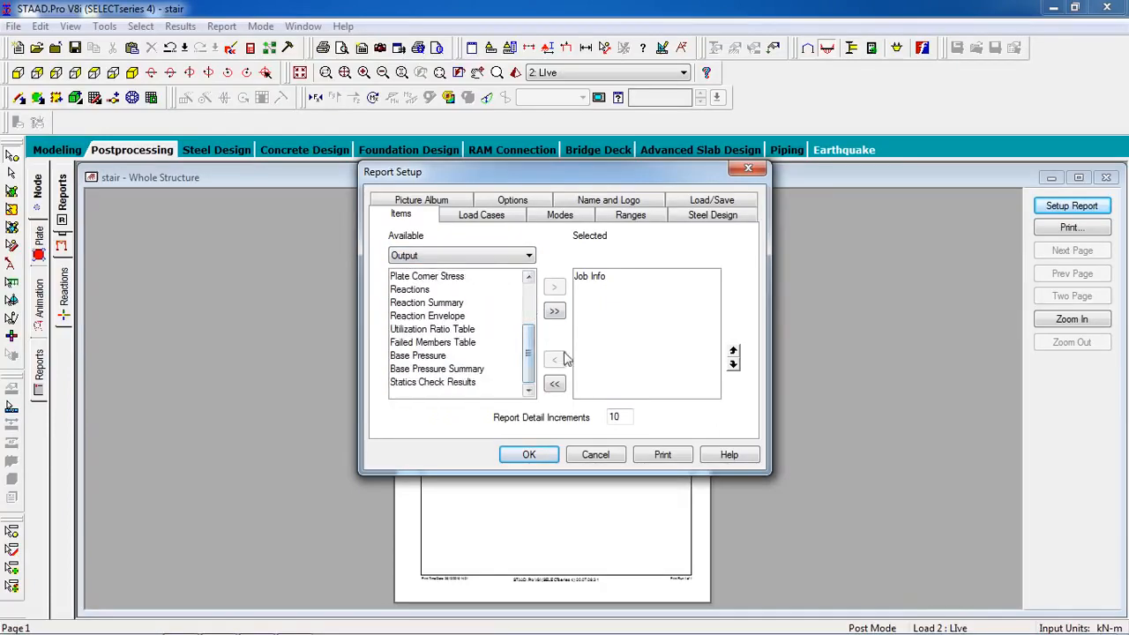
pyautogui.click(554, 312)
pyautogui.click(540, 453)
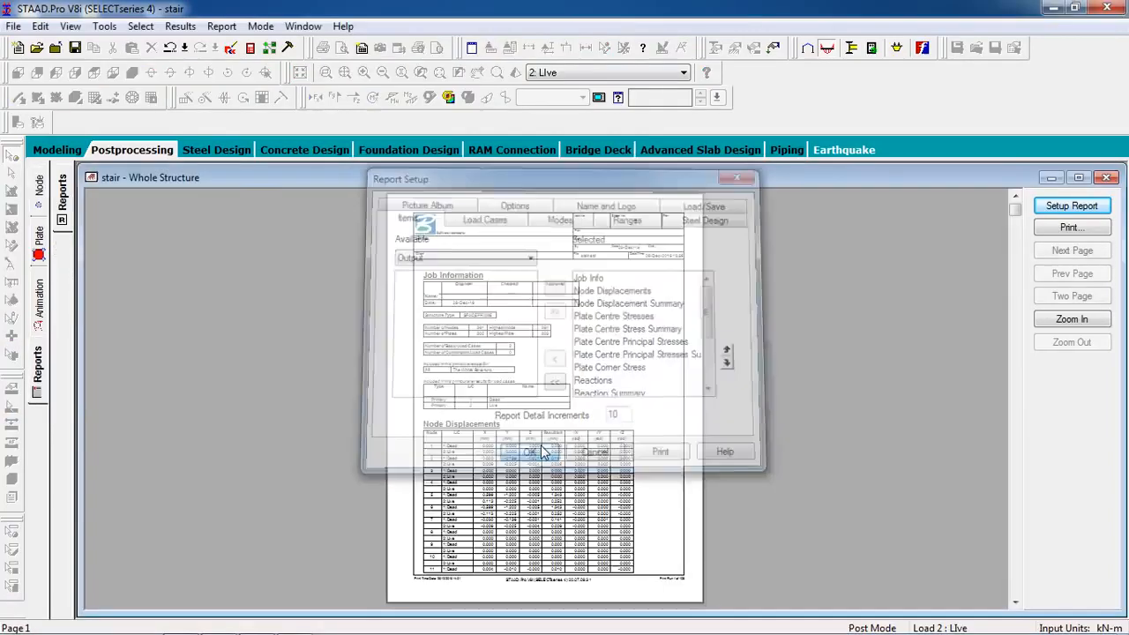
# - Look through the generated report up to its last page, checking the plate stress, base pressure and statics check tables
pyautogui.moveTo(1028, 348); pyautogui.dragTo(1028, 348)
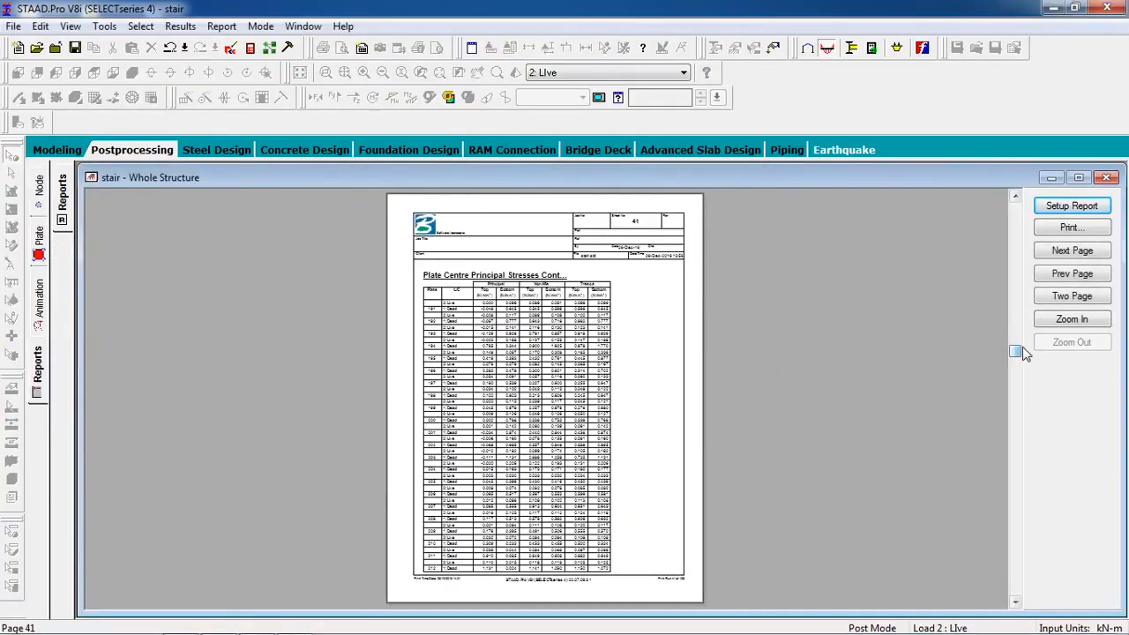
pyautogui.click(1015, 402)
pyautogui.click(1016, 452)
pyautogui.moveTo(1017, 452); pyautogui.dragTo(1018, 515)
pyautogui.moveTo(1019, 528); pyautogui.dragTo(1020, 596)
pyautogui.click(1018, 600)
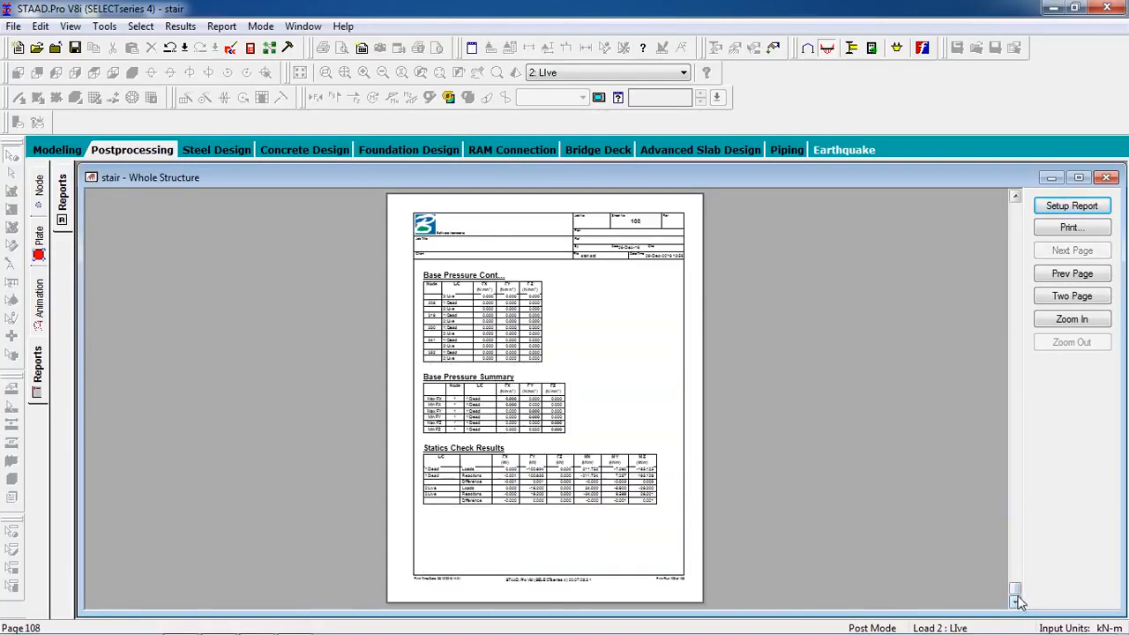
pyautogui.click(1017, 538)
pyautogui.click(1016, 539)
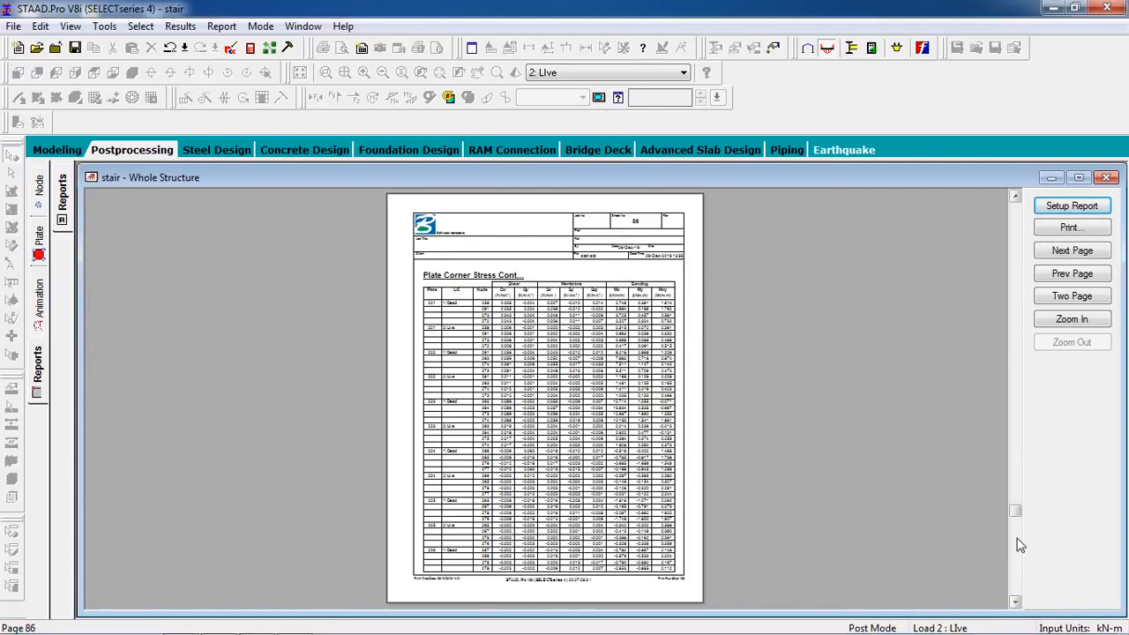